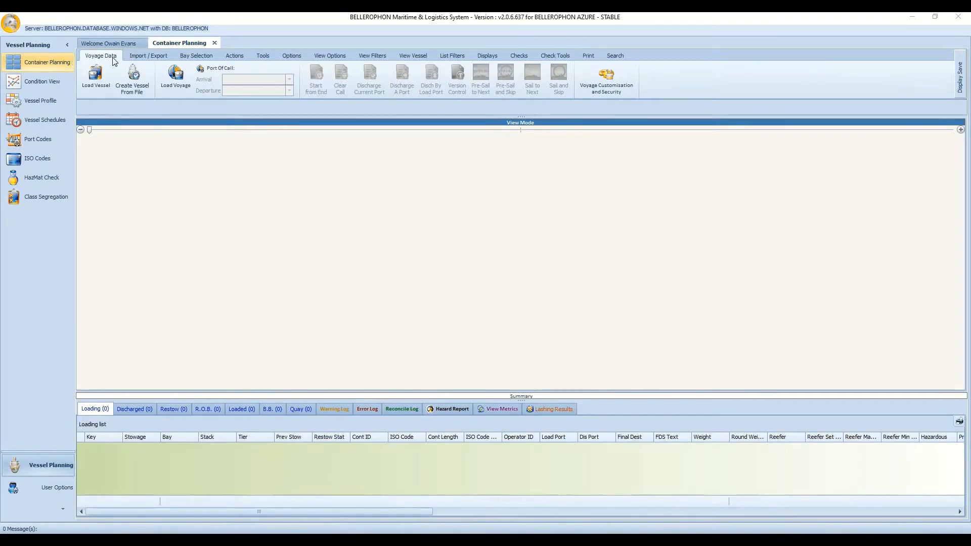
Search the vessel list for 'BELLEROPHON', then select and load BELLEROPHON2.
{"action": "left_click", "coordinate": [101, 86]}
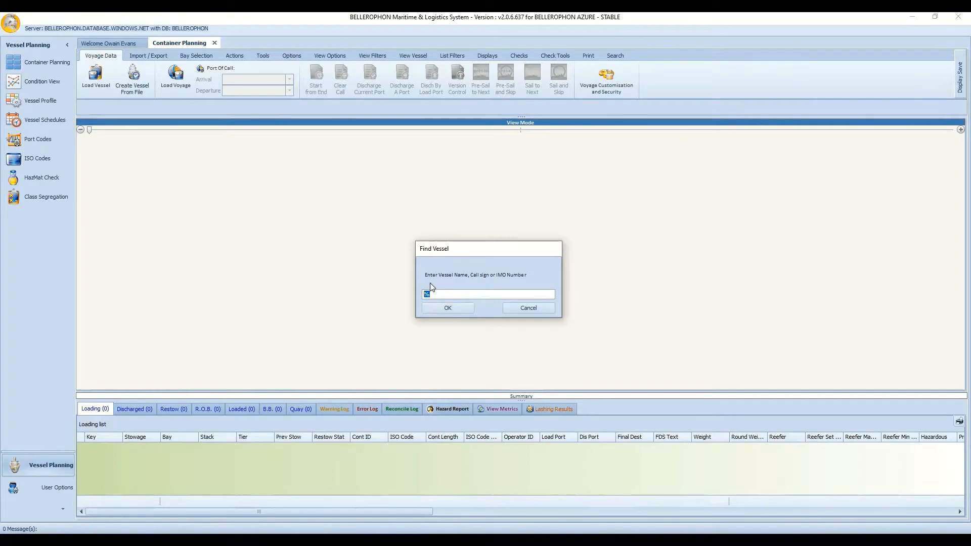
{"action": "type", "text": "BELLEROPHON2"}
{"action": "left_click", "coordinate": [446, 309]}
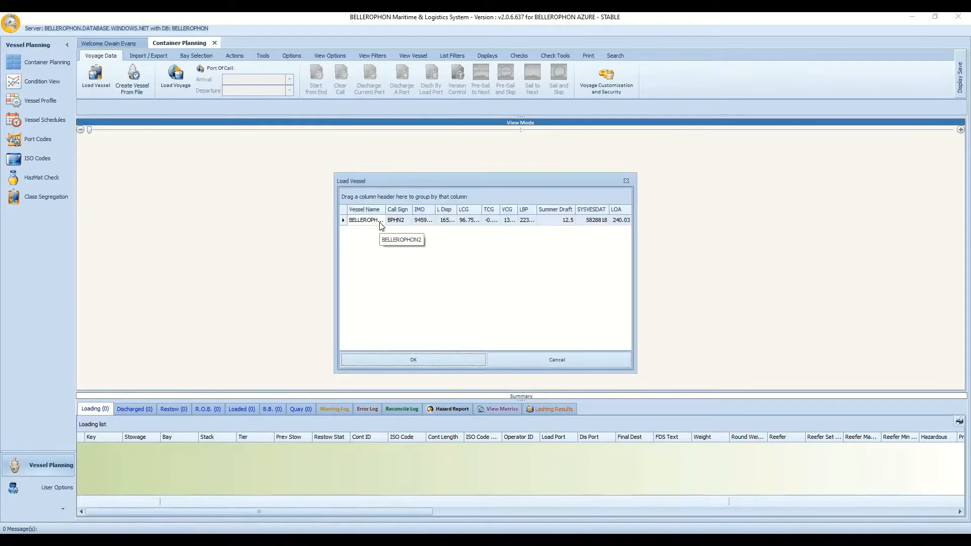
{"action": "left_click", "coordinate": [380, 223]}
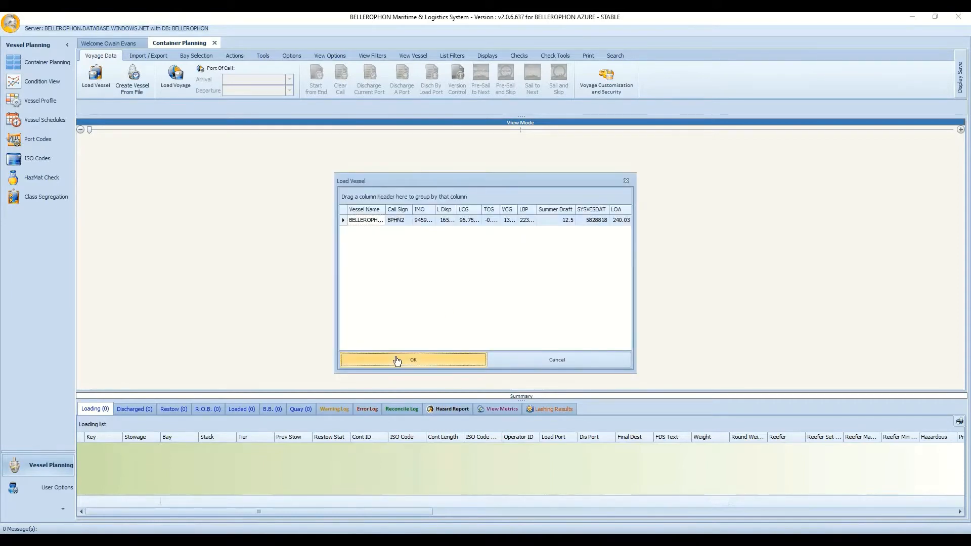
{"action": "left_click", "coordinate": [397, 359]}
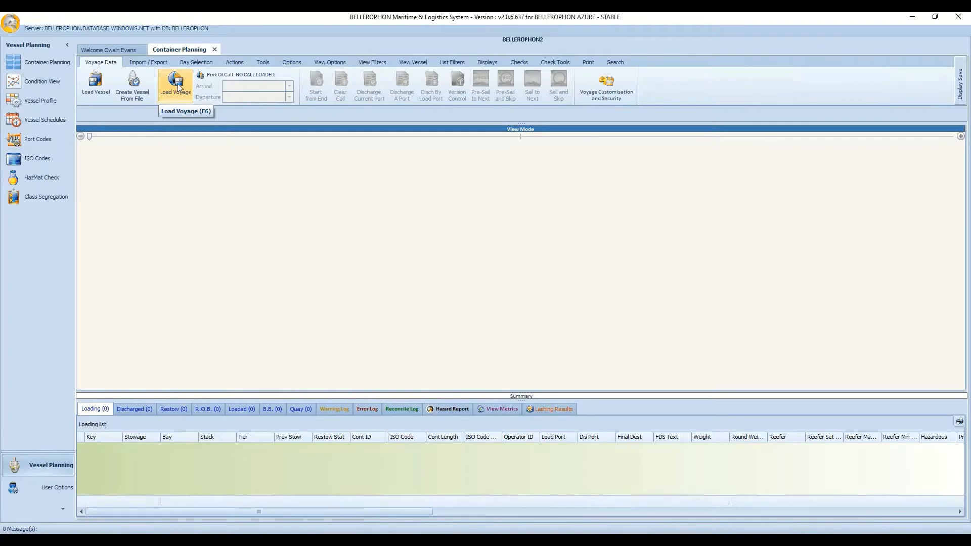
Load voyage BELL-01 from the voyage list and accept its first active call, Antwerpen.
{"action": "left_click", "coordinate": [178, 87]}
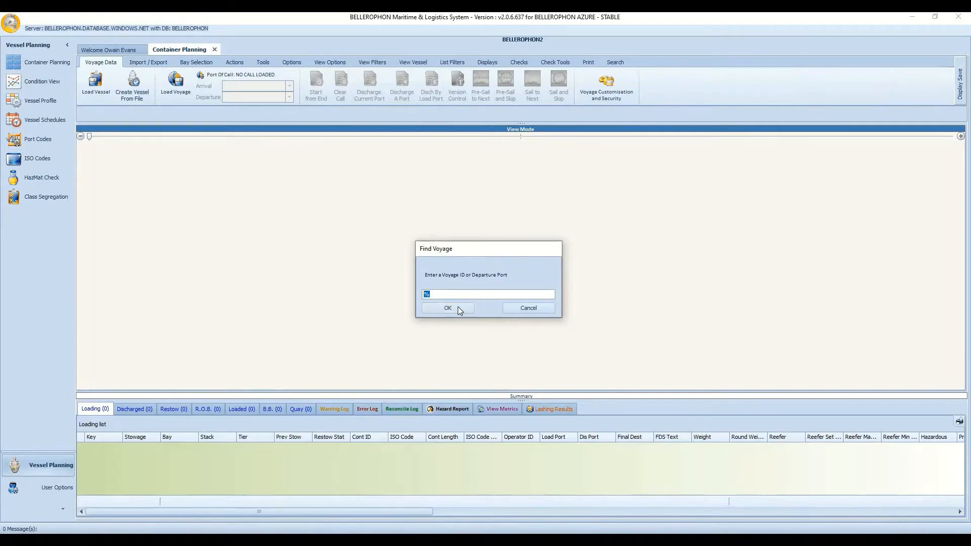
{"action": "left_click", "coordinate": [459, 307]}
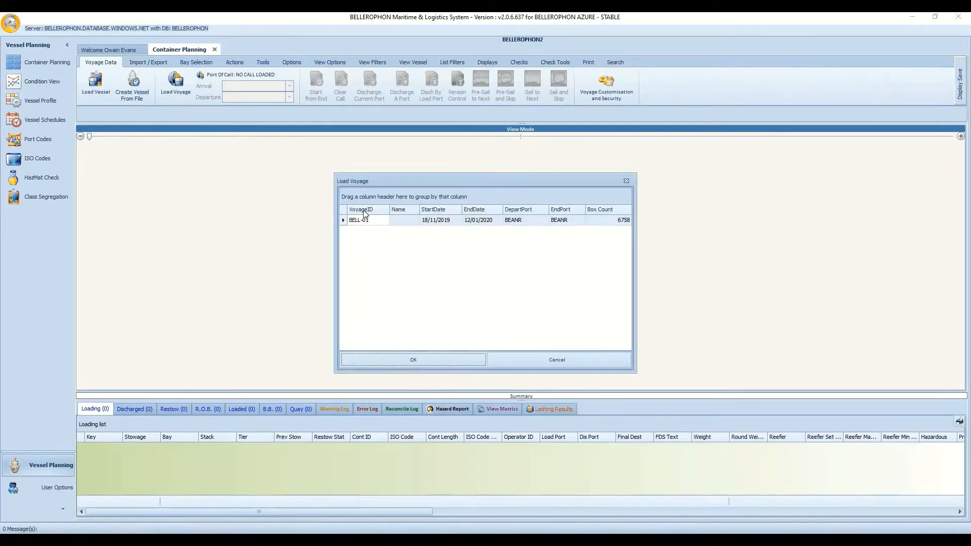
{"action": "left_click", "coordinate": [408, 359]}
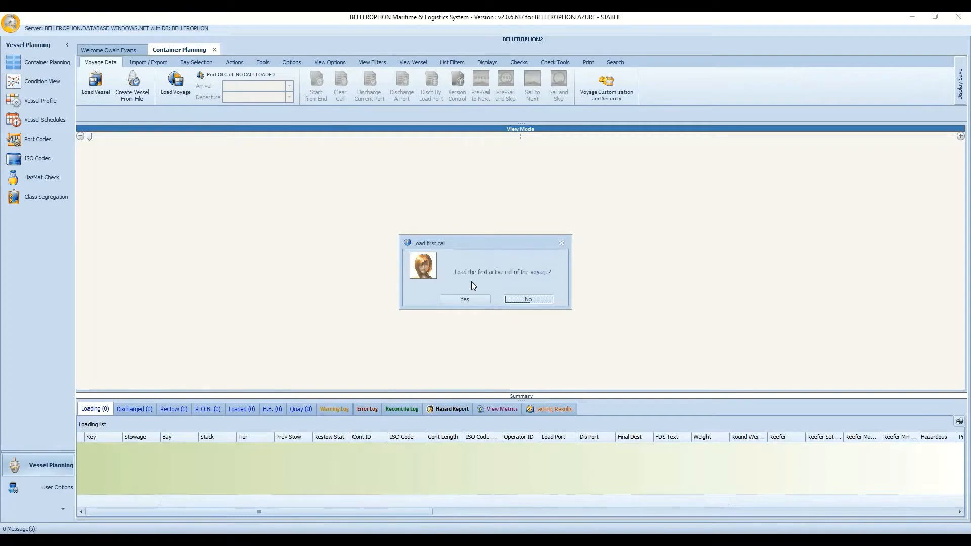
{"action": "left_click", "coordinate": [471, 300]}
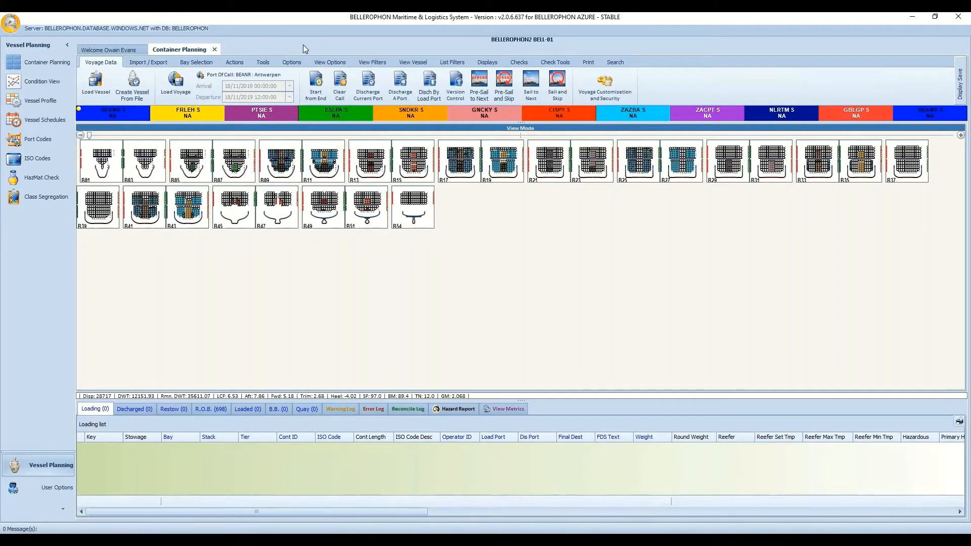
{"action": "left_click", "coordinate": [317, 85]}
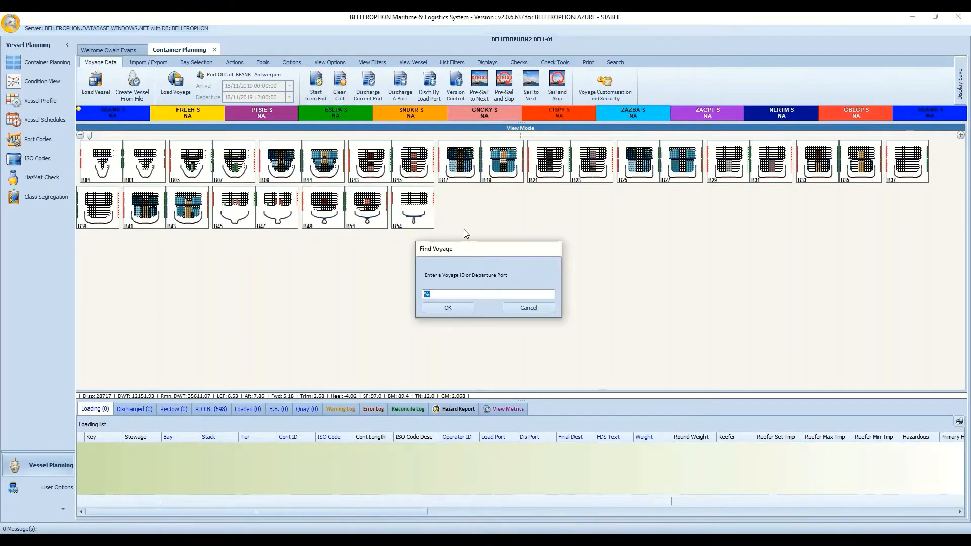
{"action": "left_click", "coordinate": [518, 309]}
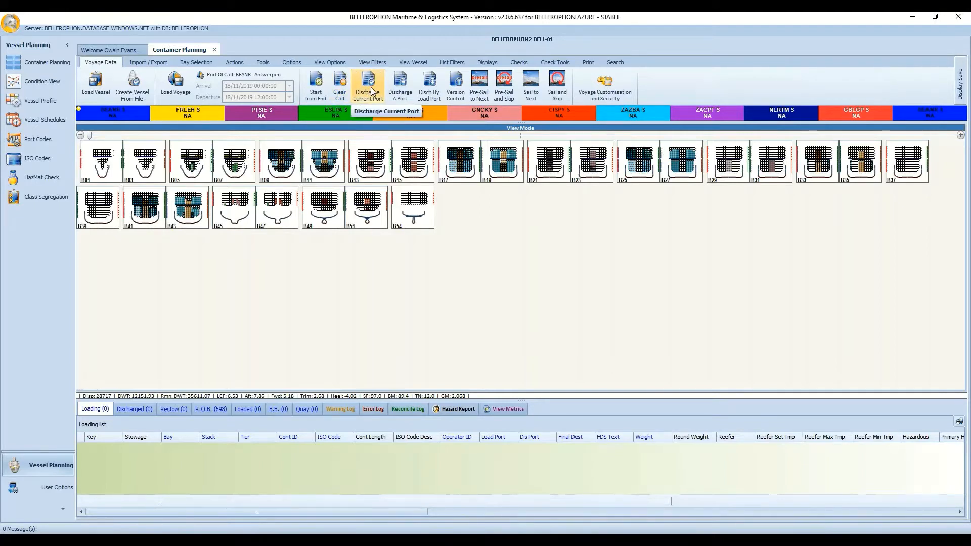
{"action": "left_click", "coordinate": [402, 87]}
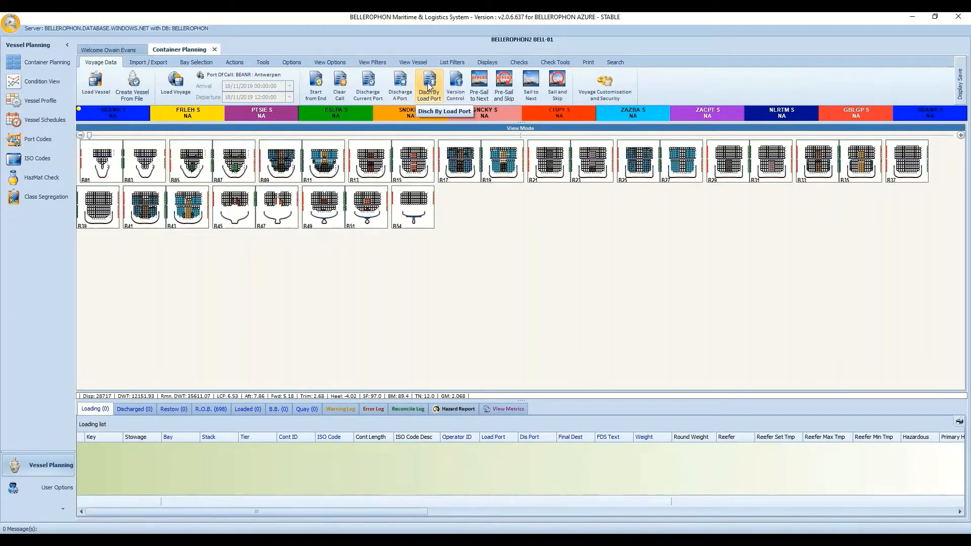
{"action": "left_click", "coordinate": [427, 87]}
{"action": "left_click", "coordinate": [458, 87]}
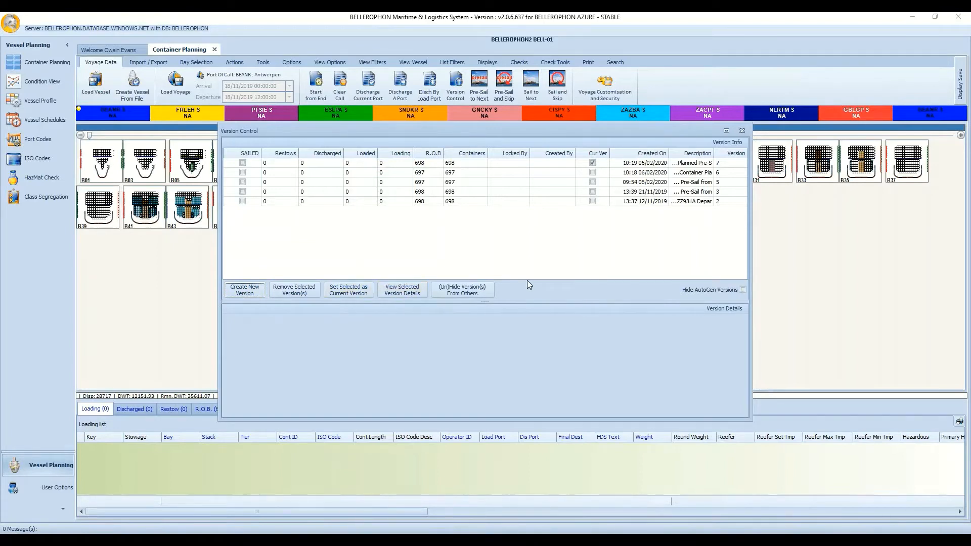
{"action": "left_click", "coordinate": [744, 132]}
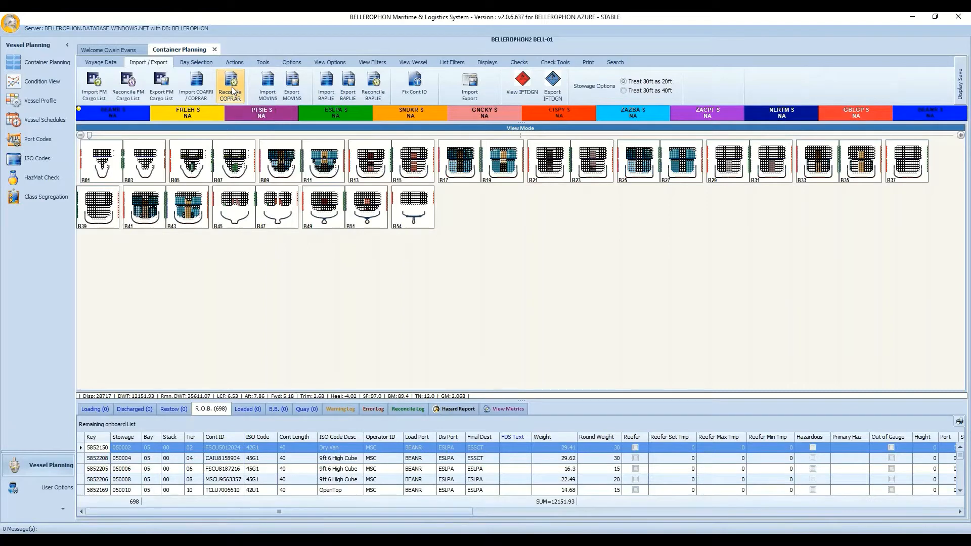
{"action": "left_click", "coordinate": [271, 81]}
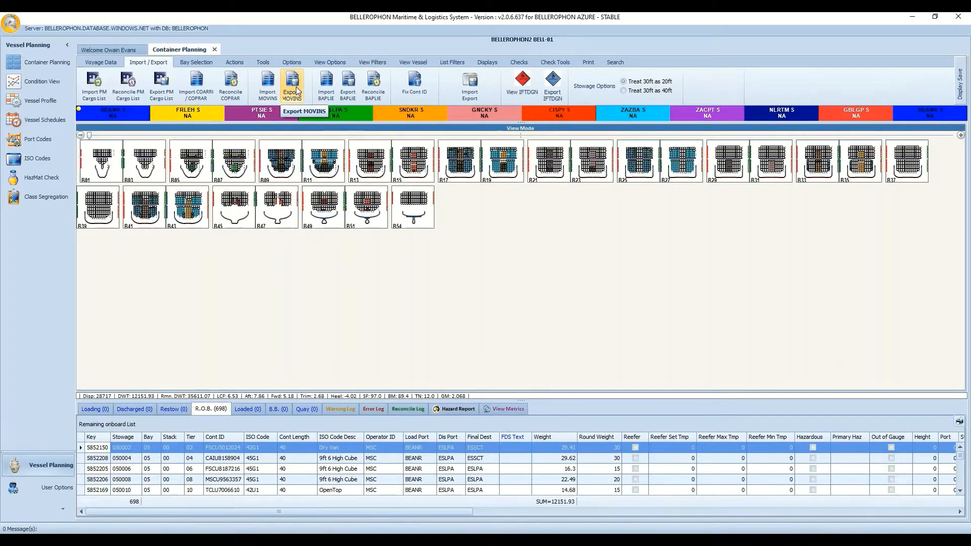
{"action": "left_click", "coordinate": [323, 90]}
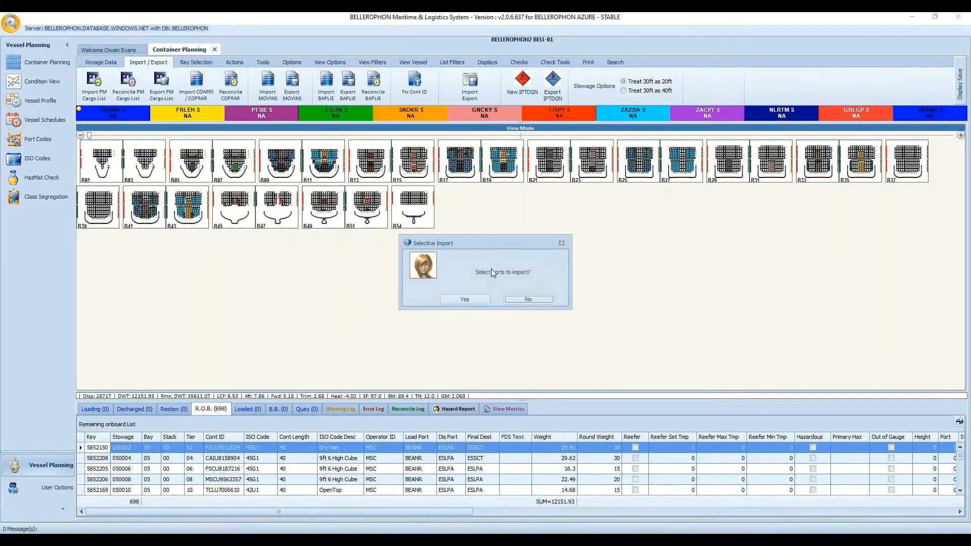
{"action": "left_click", "coordinate": [465, 300]}
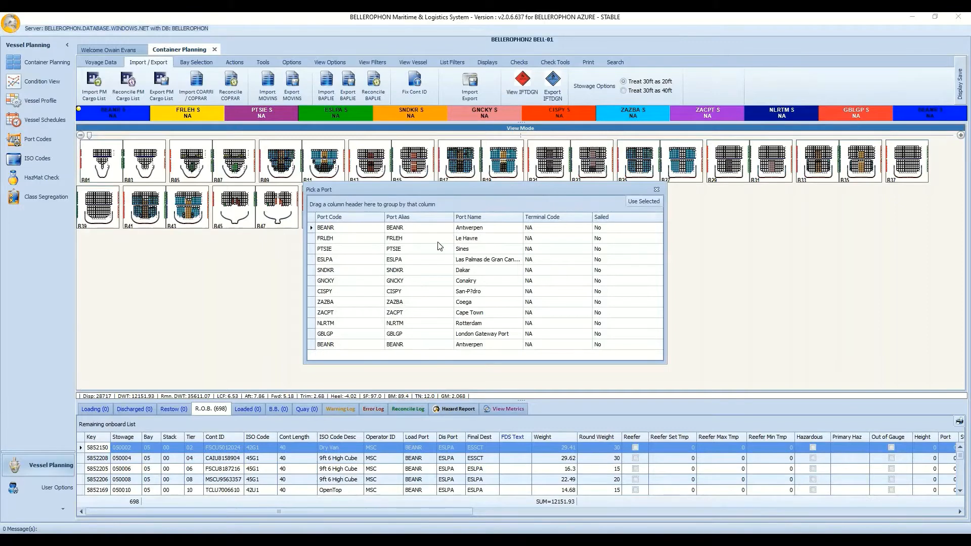
{"action": "left_click", "coordinate": [600, 239]}
{"action": "left_click", "coordinate": [517, 271]}
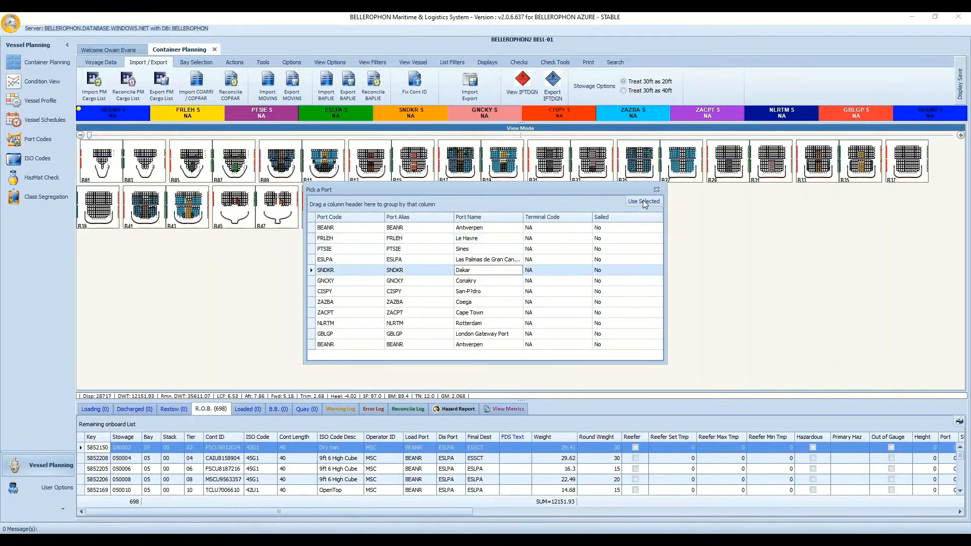
{"action": "left_click", "coordinate": [657, 190]}
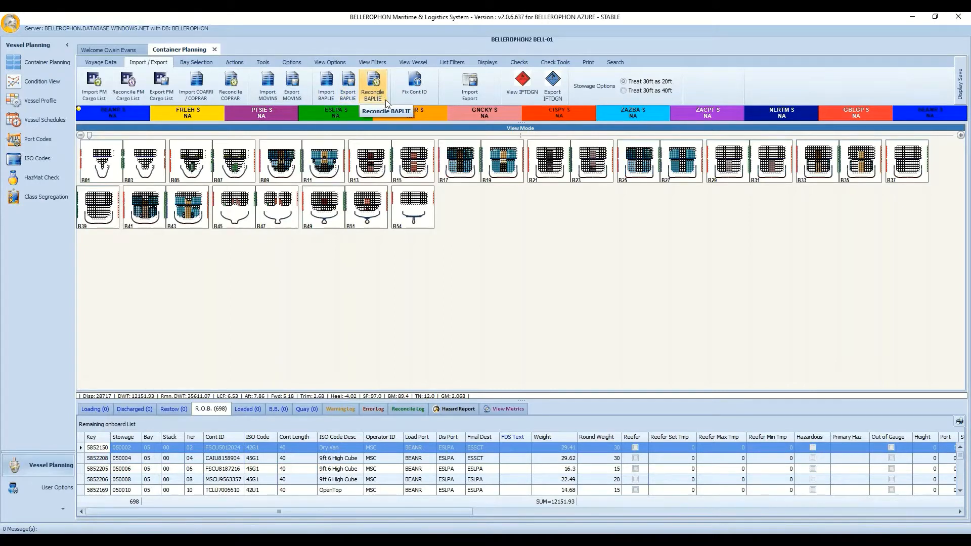
Decline removing spaces from container IDs, then browse the Import & Export Containers export, template and import sections.
{"action": "left_click", "coordinate": [427, 86]}
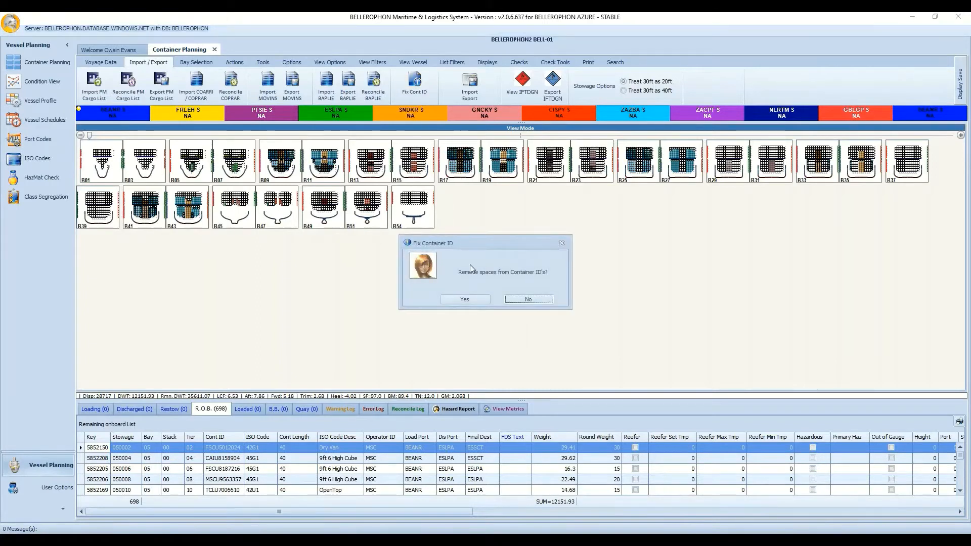
{"action": "left_click", "coordinate": [520, 300]}
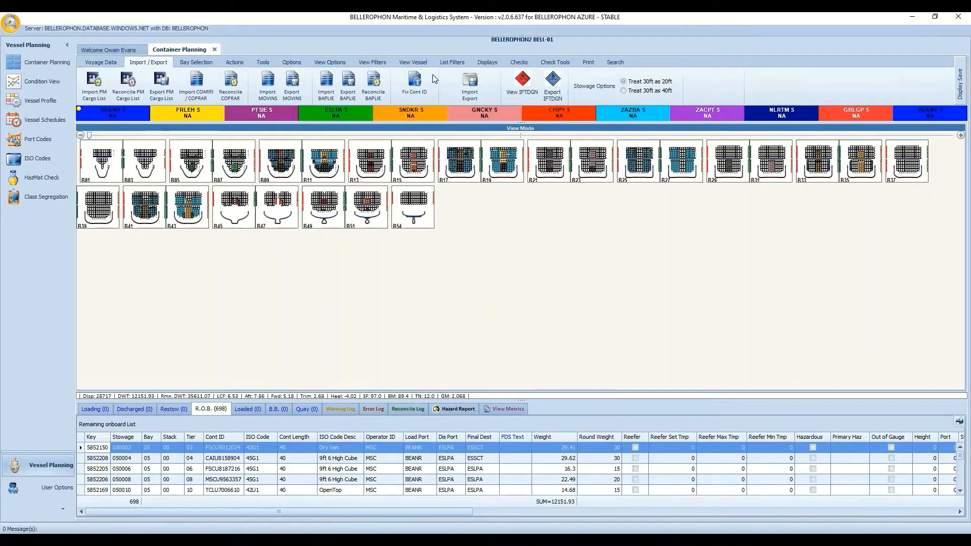
{"action": "left_click", "coordinate": [472, 82]}
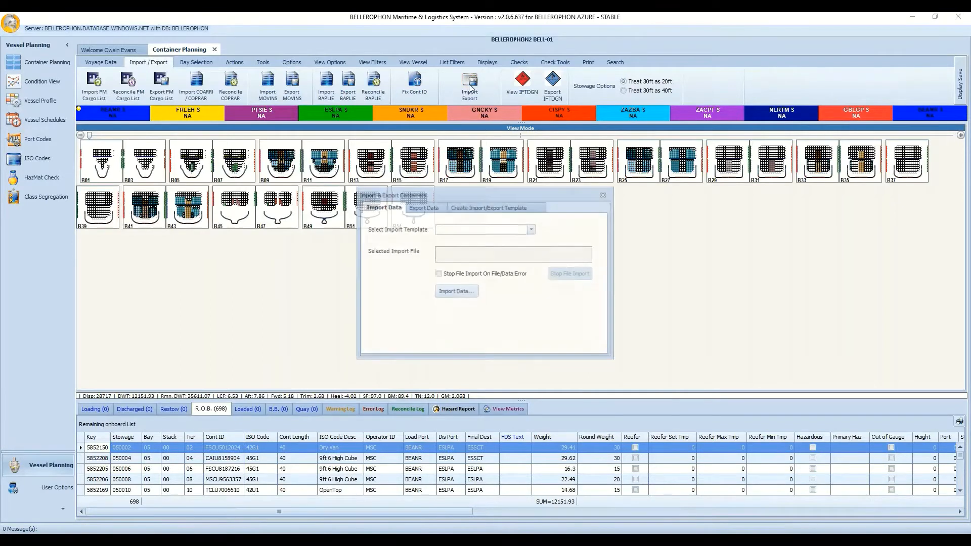
{"action": "left_click", "coordinate": [430, 206]}
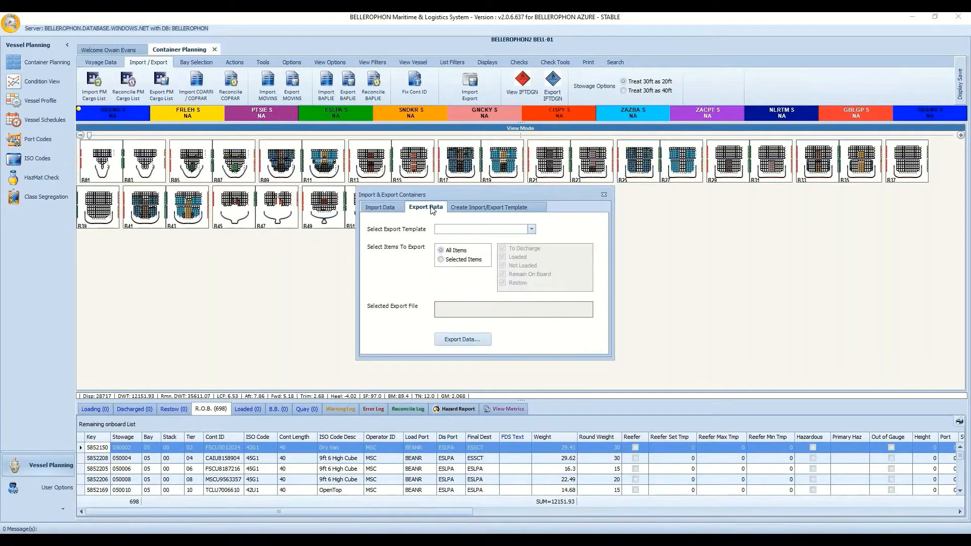
{"action": "left_click", "coordinate": [459, 207]}
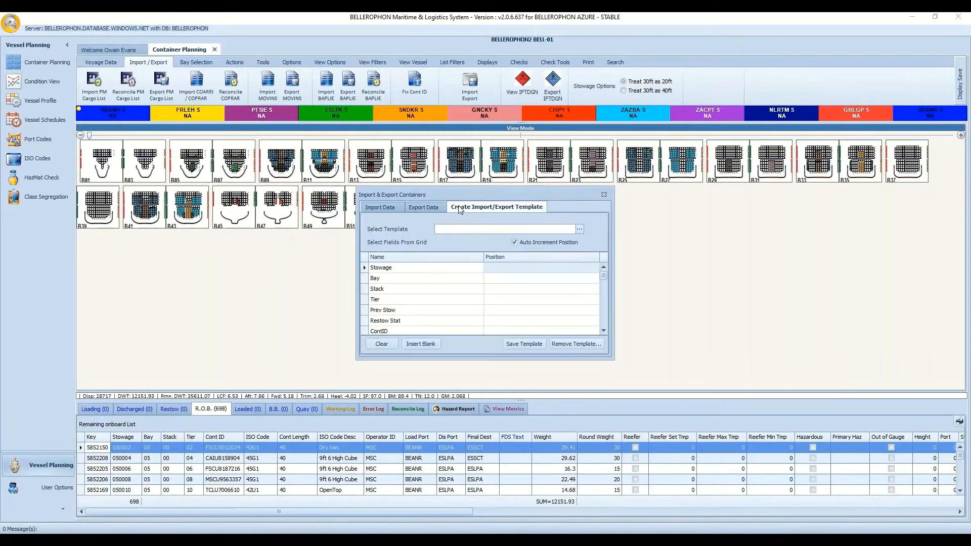
{"action": "left_click", "coordinate": [391, 206]}
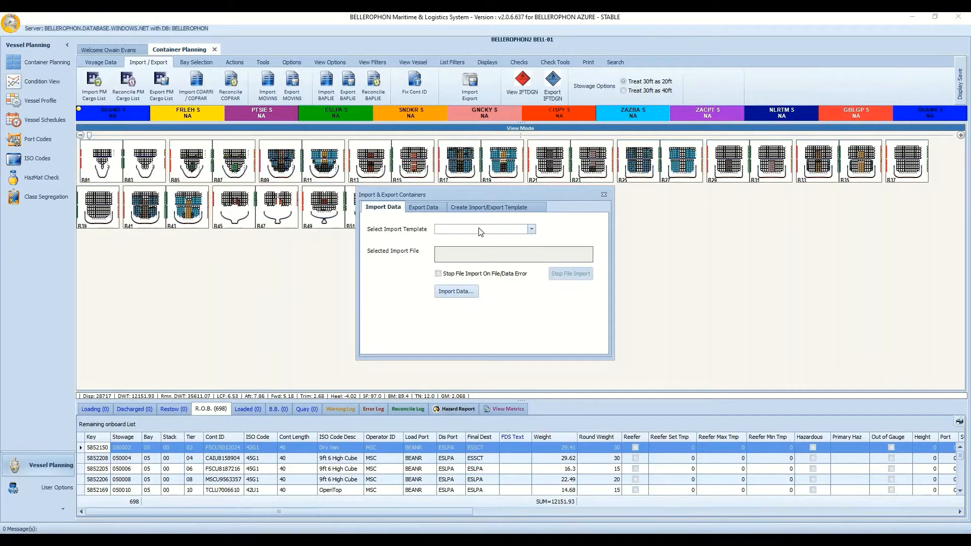
{"action": "left_click", "coordinate": [502, 213]}
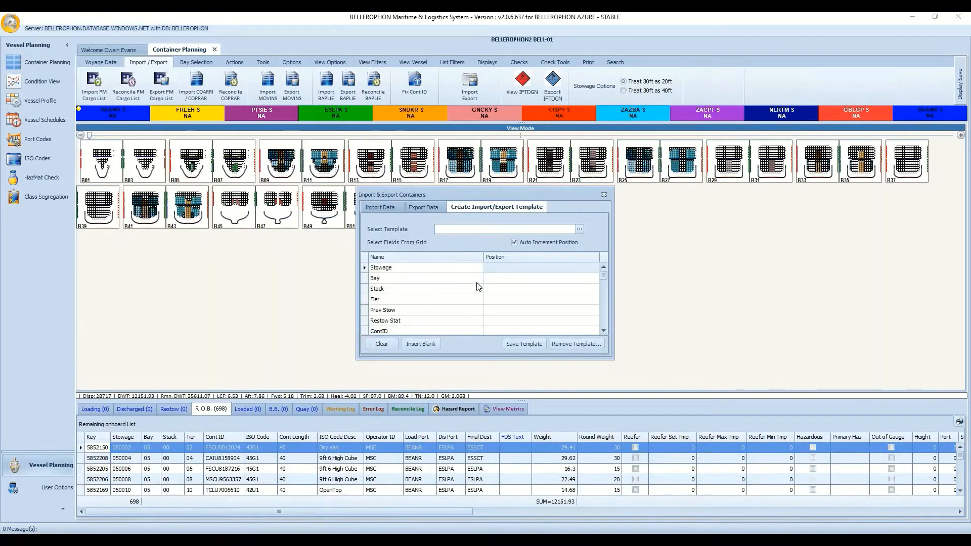
Check the saved templates list without choosing one, review the Import and Export Data options, then close the dialog.
{"action": "left_click", "coordinate": [580, 229]}
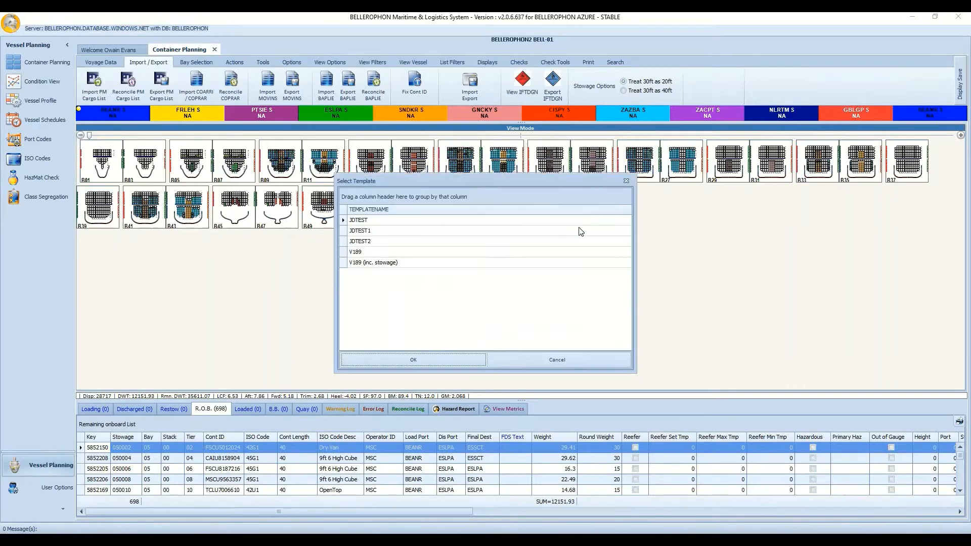
{"action": "left_click", "coordinate": [553, 360]}
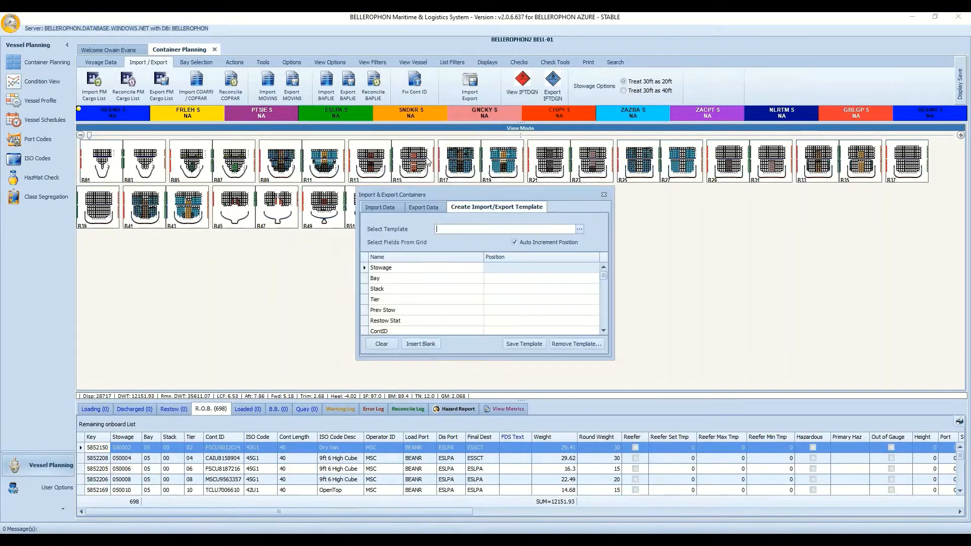
{"action": "left_click", "coordinate": [380, 208]}
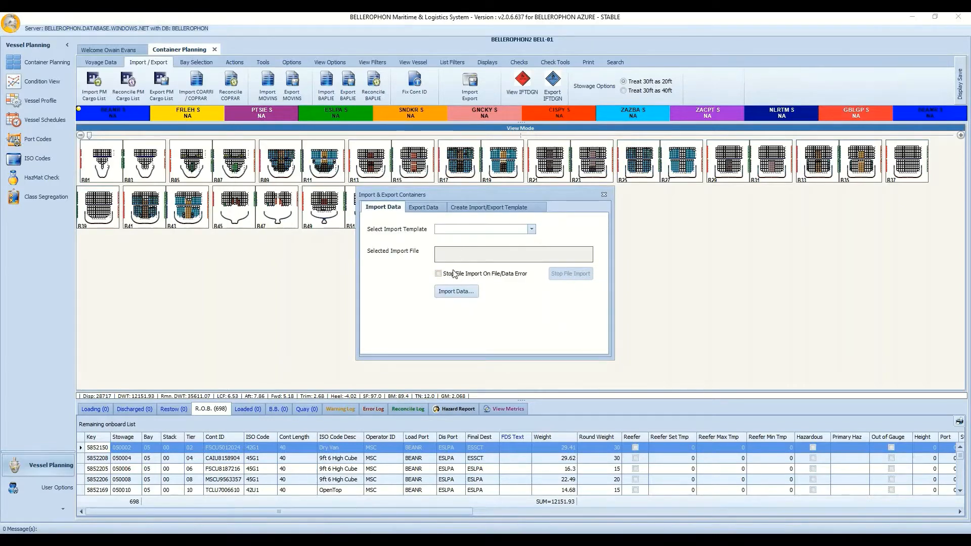
{"action": "left_click", "coordinate": [431, 208]}
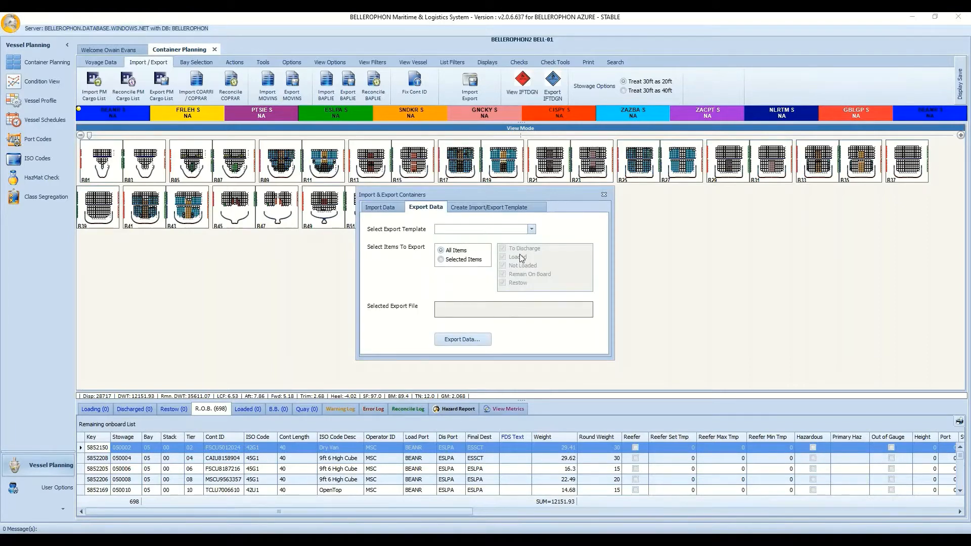
{"action": "left_click", "coordinate": [608, 196]}
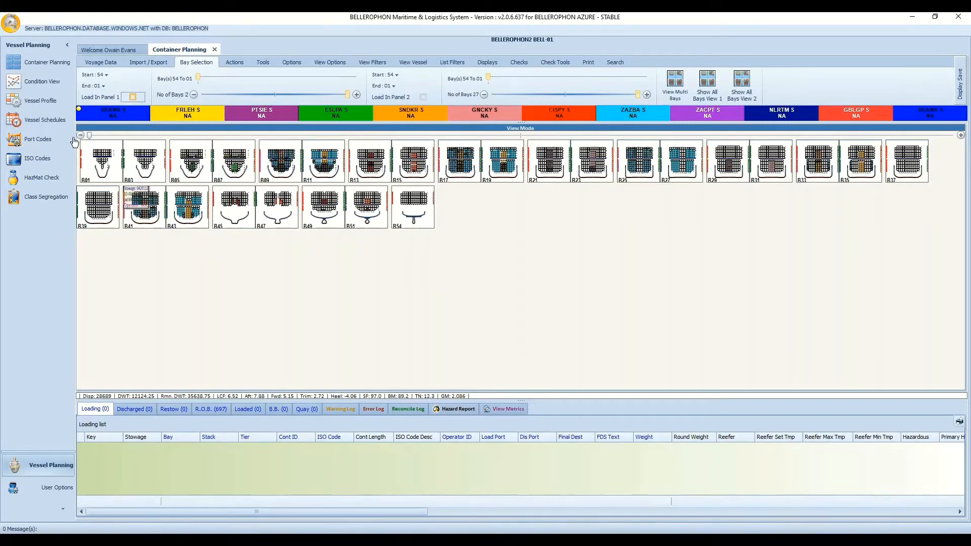
Drag the zoom slider to enlarge the bay drawings, then cut No of Bays to 12 (Bays 23 To 01).
{"action": "left_click_drag", "start_coordinate": [90, 136], "coordinate": [206, 136]}
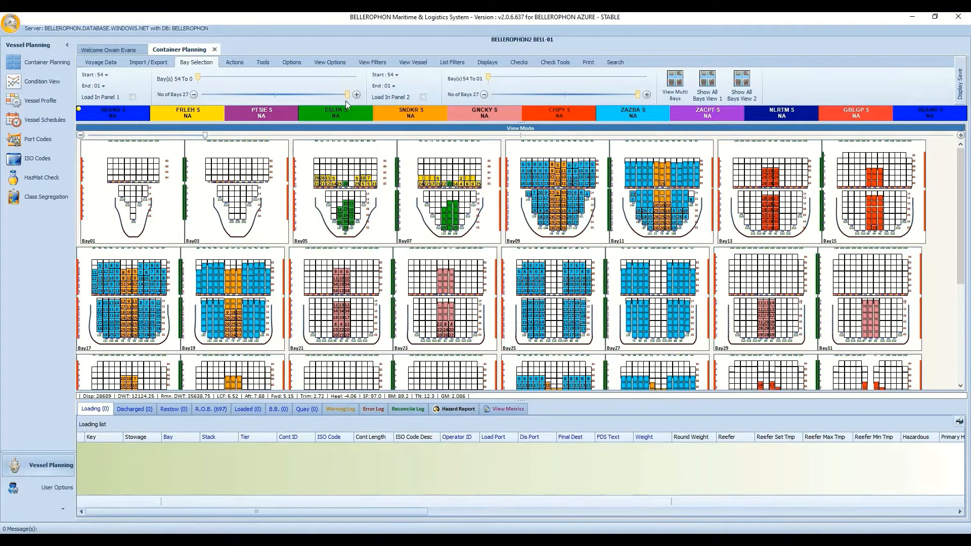
{"action": "left_click", "coordinate": [193, 94]}
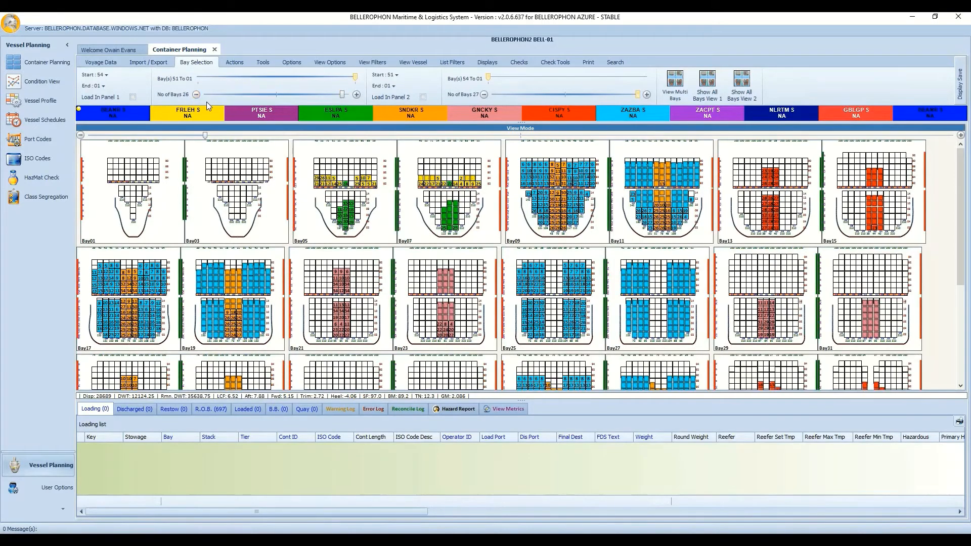
{"action": "left_click", "coordinate": [195, 95]}
{"action": "left_click", "coordinate": [195, 95]}
{"action": "left_click", "coordinate": [195, 94]}
{"action": "left_click", "coordinate": [193, 94]}
{"action": "left_click", "coordinate": [194, 94]}
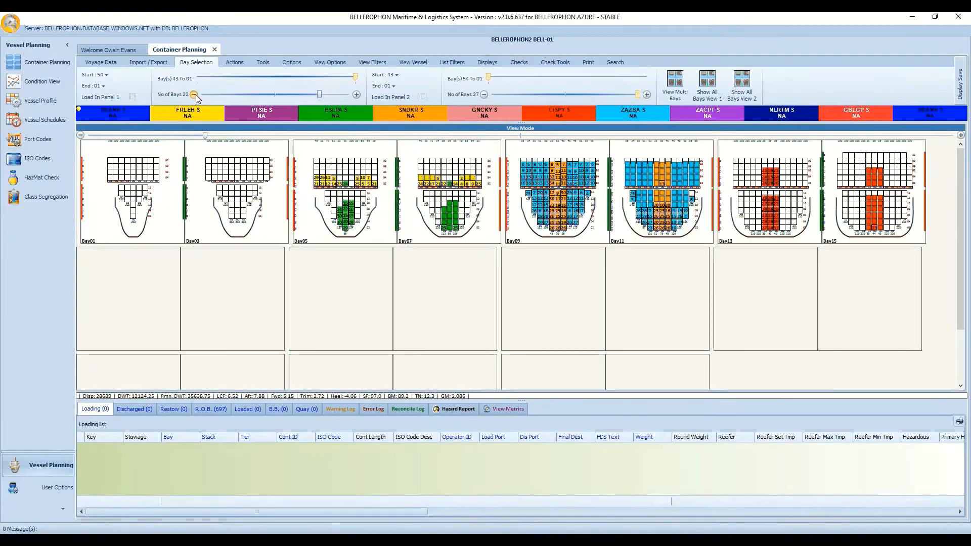
{"action": "left_click", "coordinate": [193, 95]}
{"action": "left_click", "coordinate": [194, 95]}
{"action": "left_click", "coordinate": [193, 94]}
{"action": "left_click", "coordinate": [193, 95]}
{"action": "left_click", "coordinate": [194, 95]}
{"action": "left_click", "coordinate": [194, 95]}
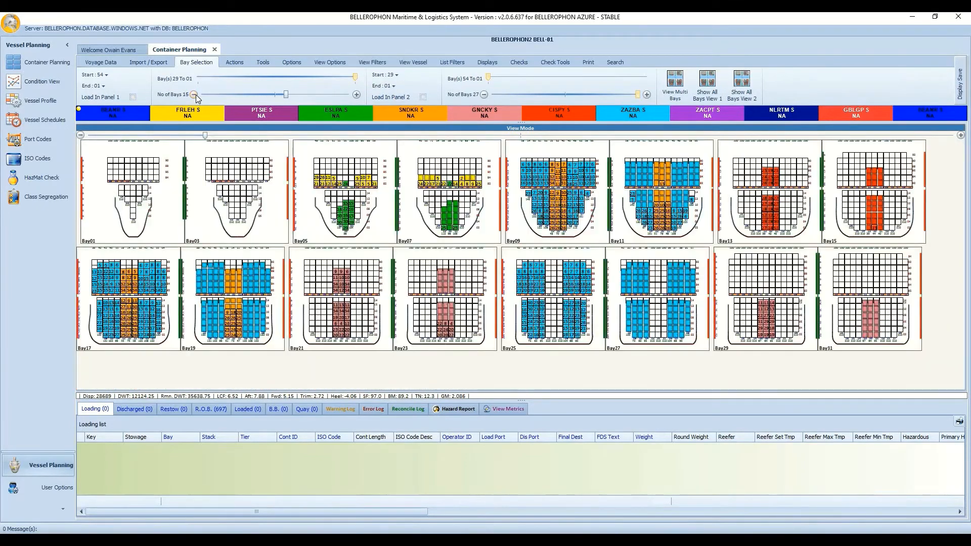
{"action": "left_click", "coordinate": [194, 94]}
{"action": "left_click", "coordinate": [194, 94]}
{"action": "left_click", "coordinate": [194, 95]}
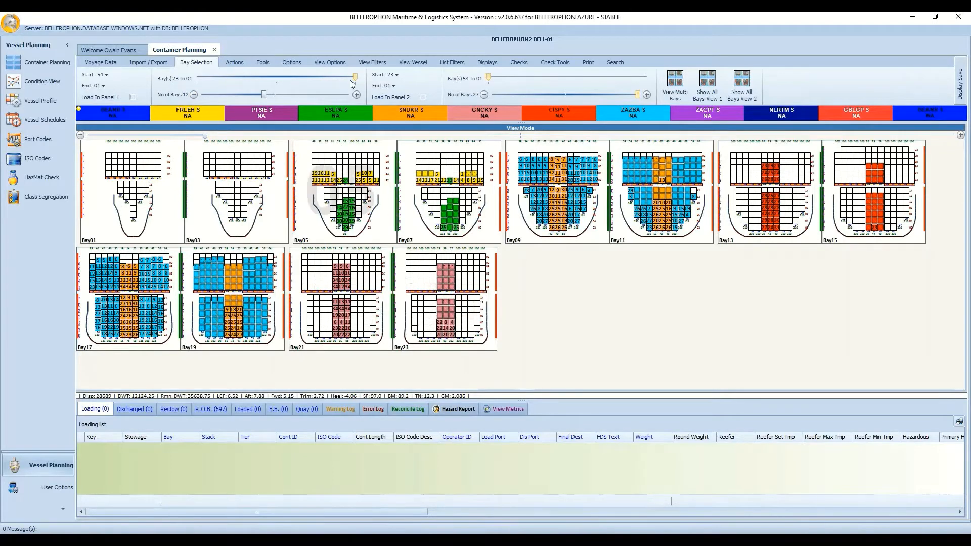
Page the bay range to bays 47–25 and back, then widen the panel to 27 bays, 54 To 01.
{"action": "left_click", "coordinate": [325, 77]}
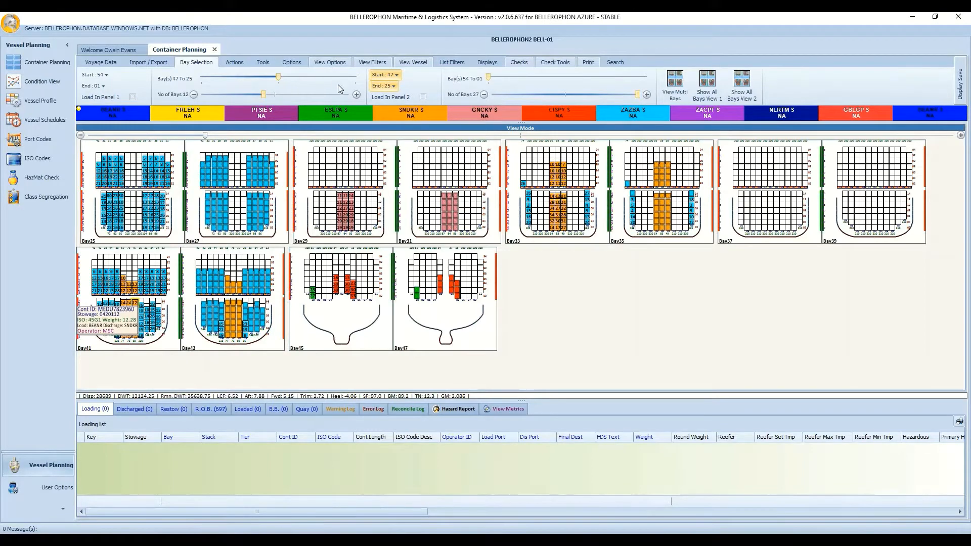
{"action": "left_click", "coordinate": [356, 76]}
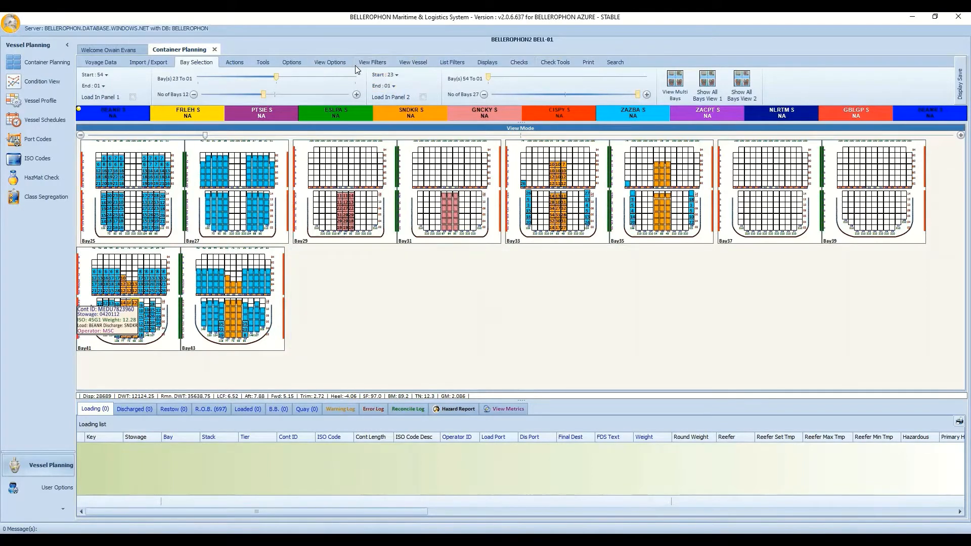
{"action": "left_click", "coordinate": [356, 95]}
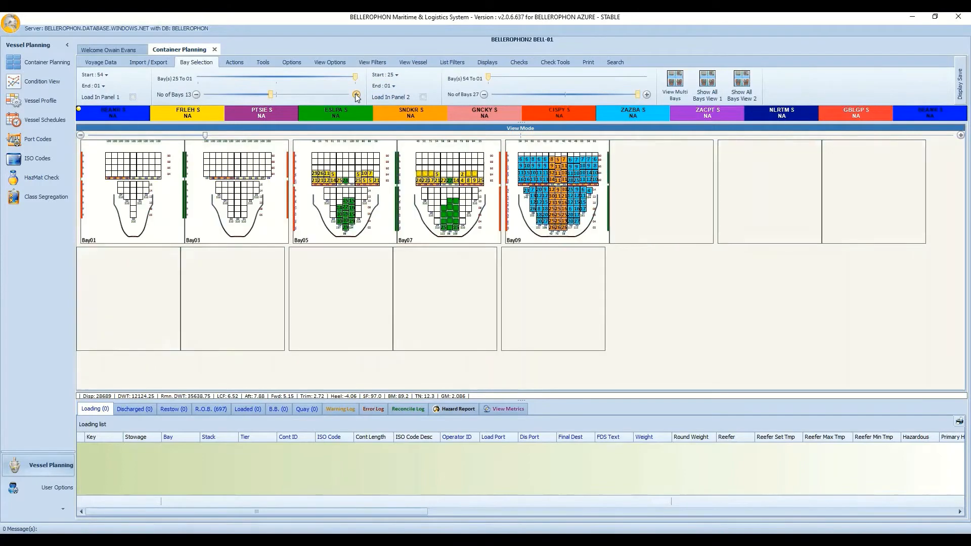
{"action": "left_click", "coordinate": [358, 96]}
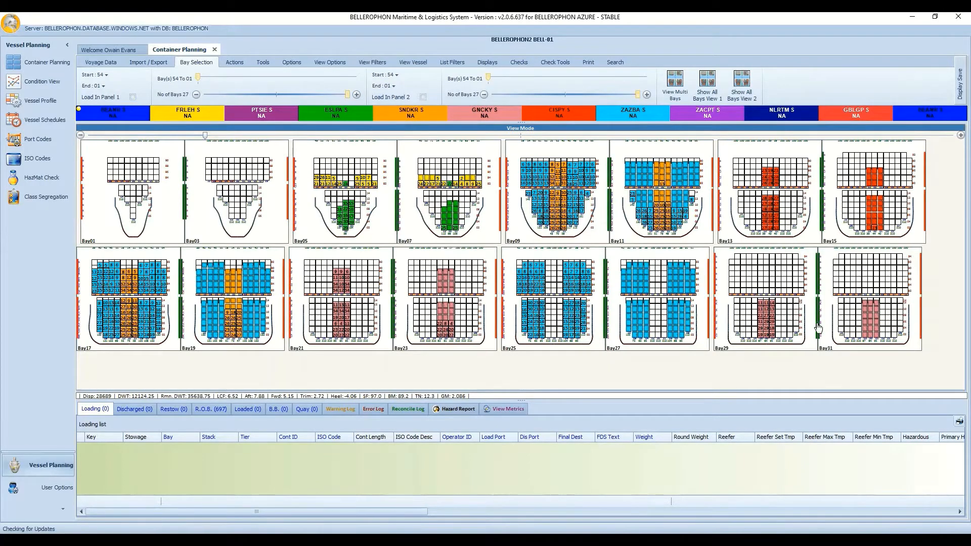
{"action": "left_click", "coordinate": [675, 85]}
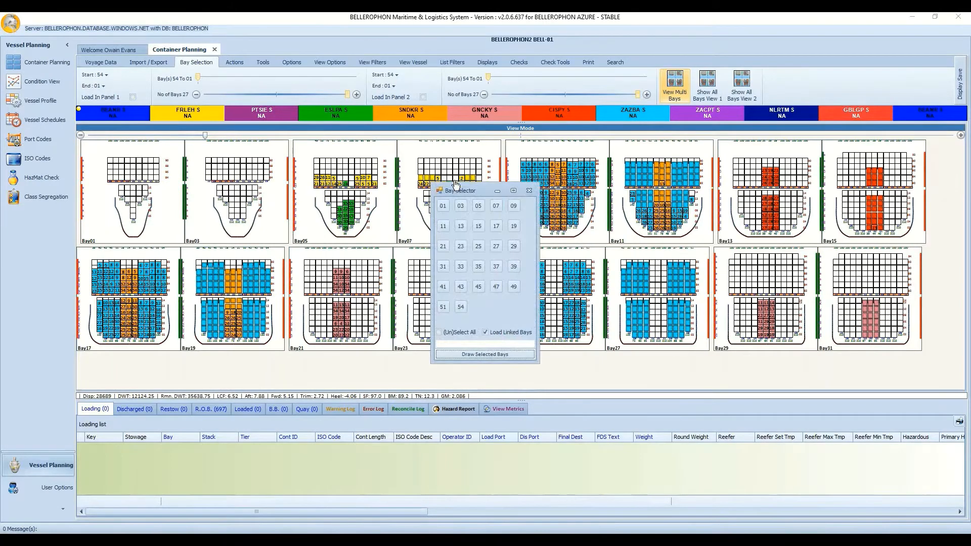
{"action": "left_click", "coordinate": [443, 206]}
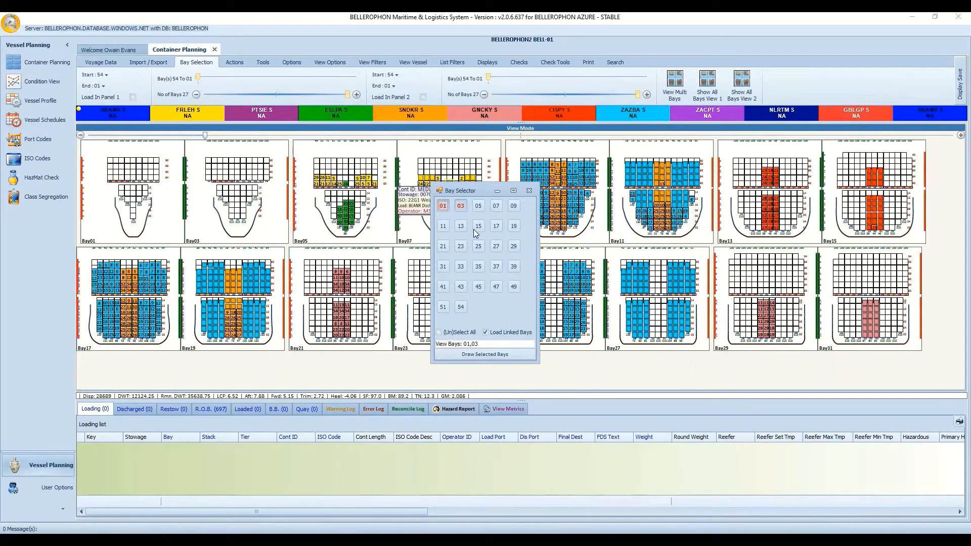
{"action": "left_click", "coordinate": [449, 247]}
{"action": "left_click", "coordinate": [490, 271]}
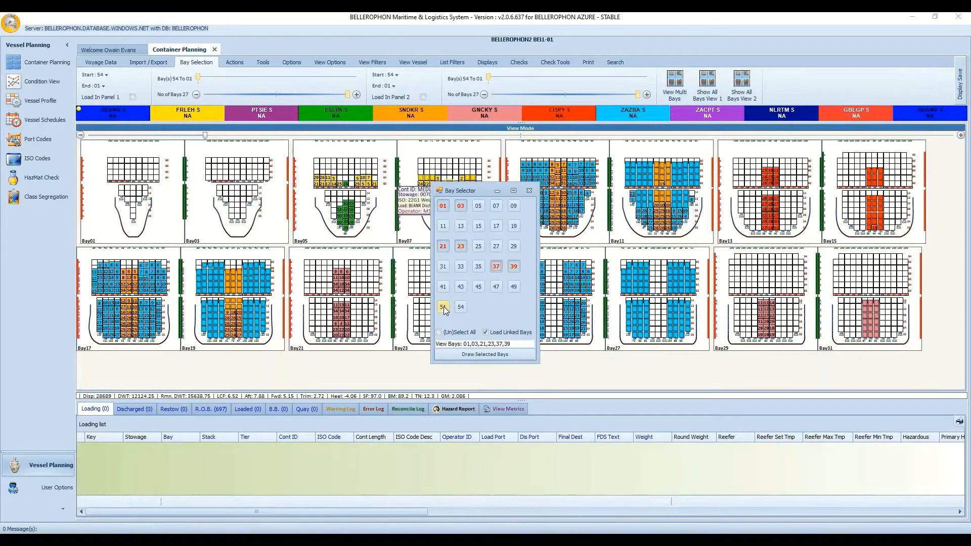
{"action": "left_click", "coordinate": [444, 306]}
{"action": "left_click", "coordinate": [494, 354]}
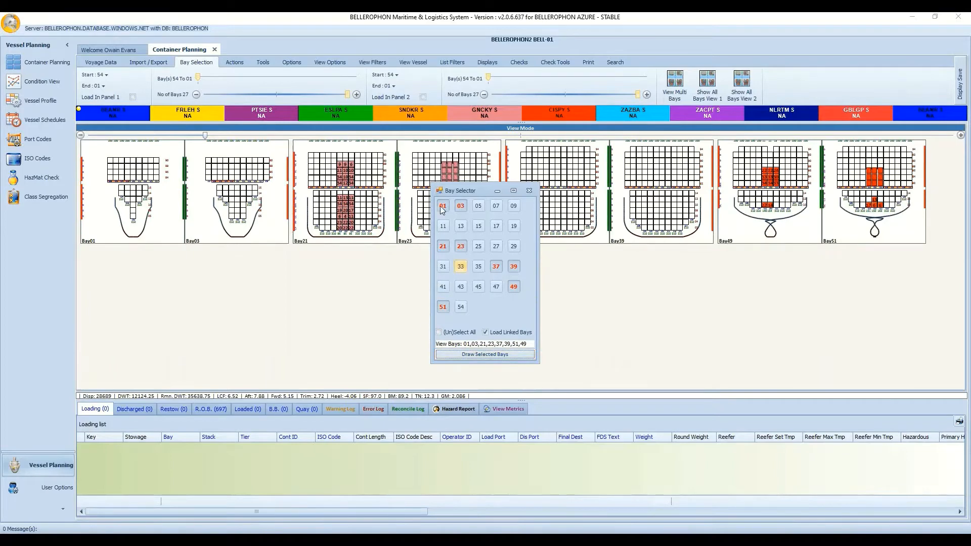
{"action": "left_click", "coordinate": [458, 332]}
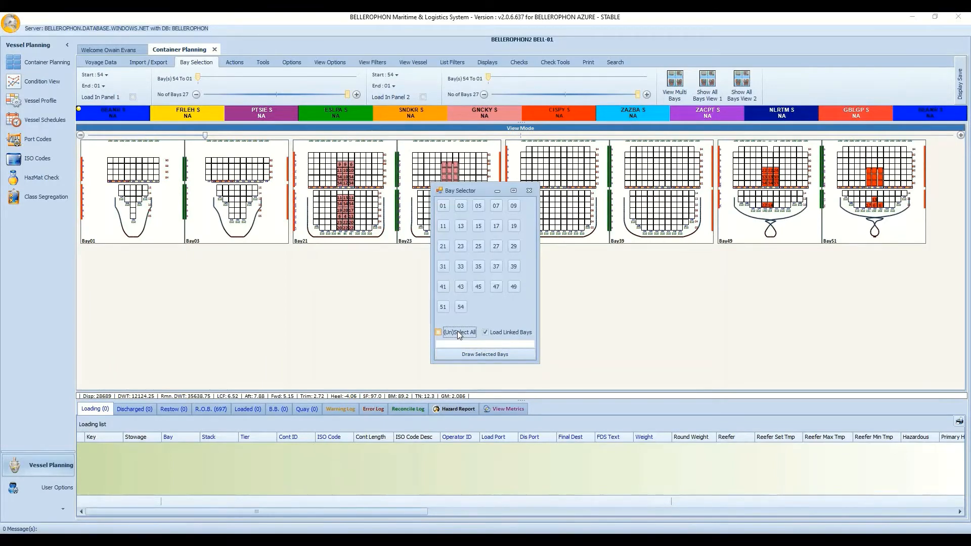
{"action": "left_click", "coordinate": [478, 353]}
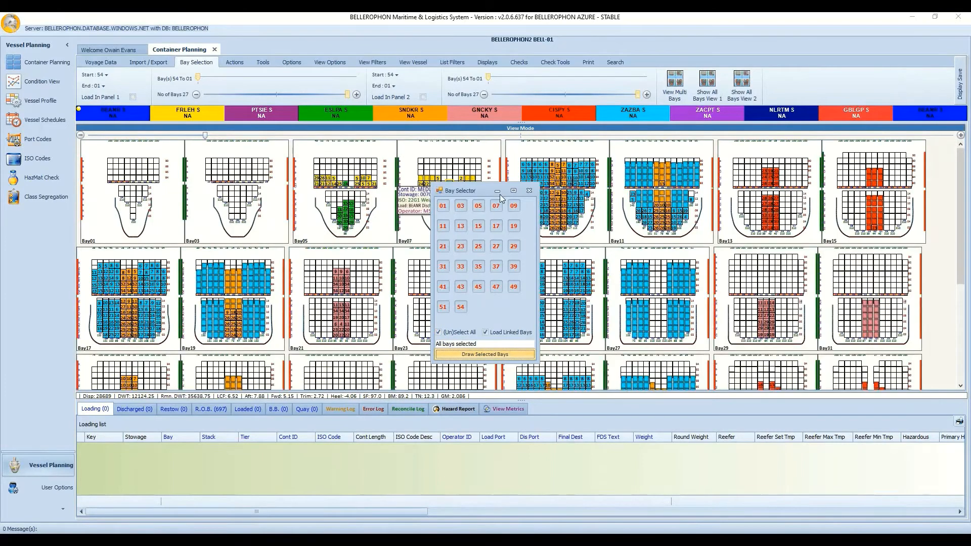
{"action": "left_click", "coordinate": [530, 191]}
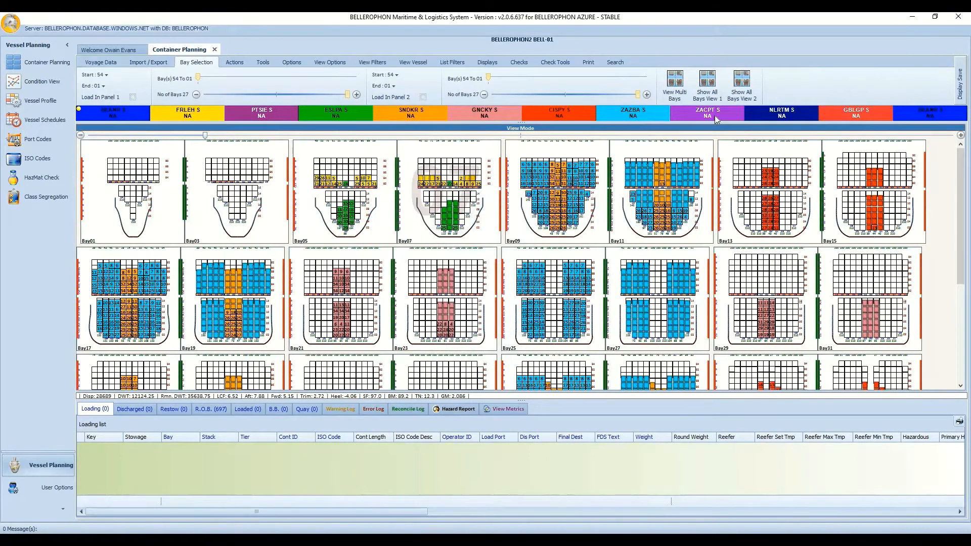
{"action": "left_click", "coordinate": [716, 76]}
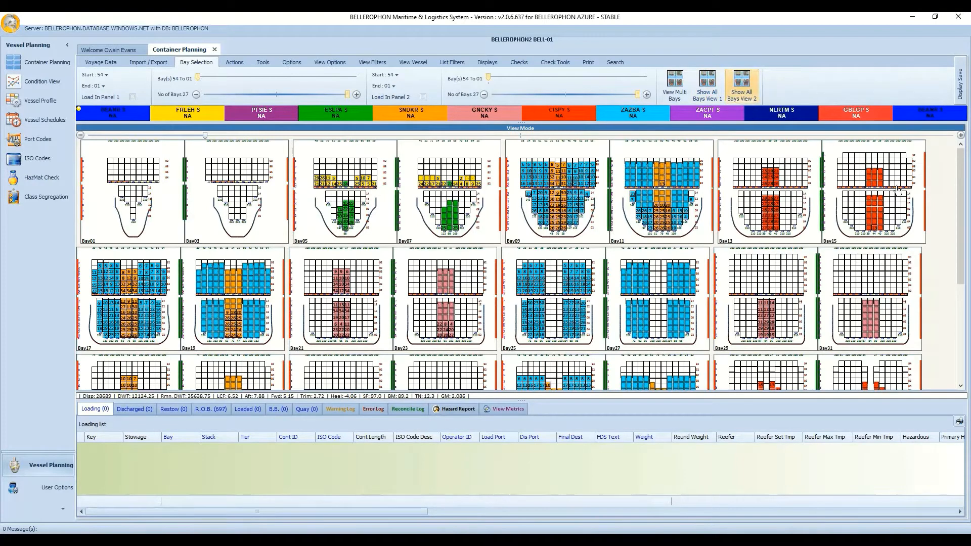
{"action": "right_click", "coordinate": [942, 237]}
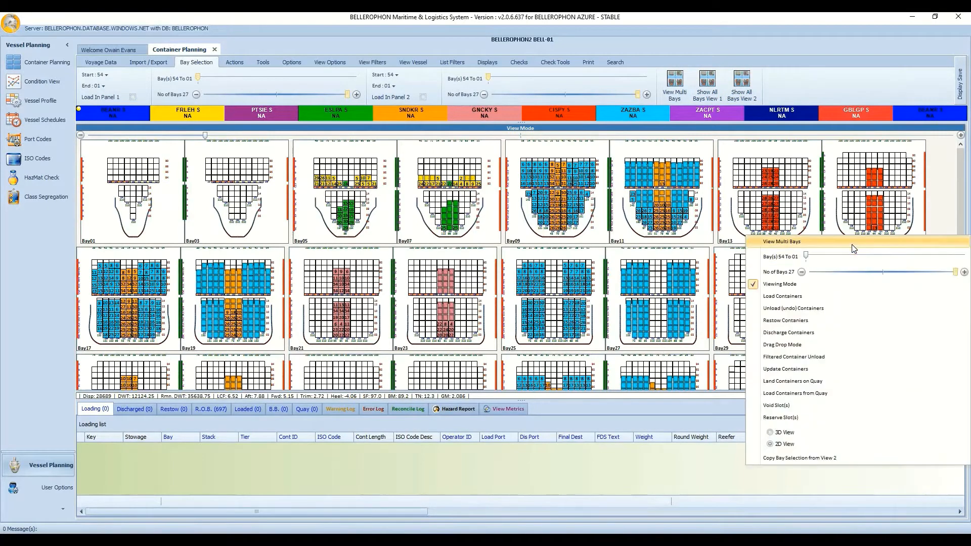
{"action": "left_click", "coordinate": [852, 246]}
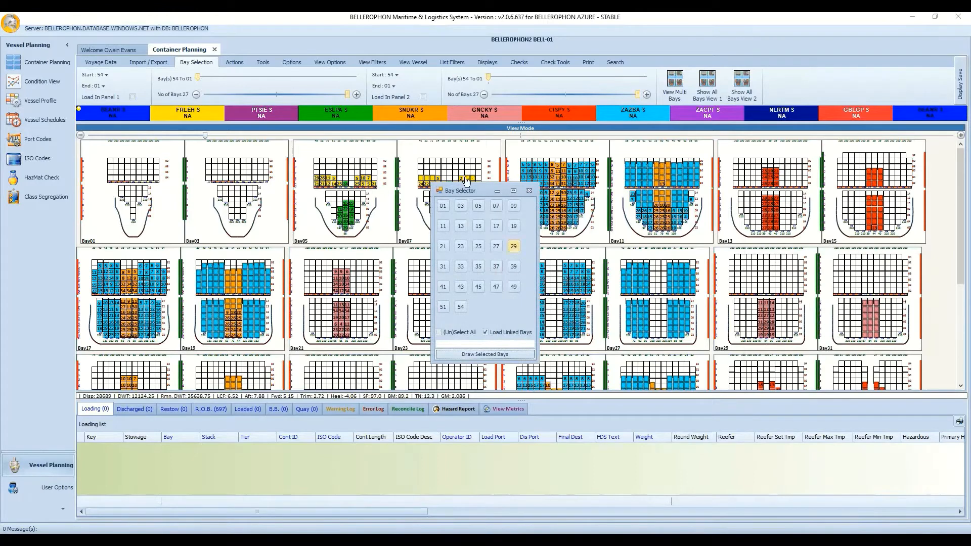
{"action": "left_click", "coordinate": [531, 192]}
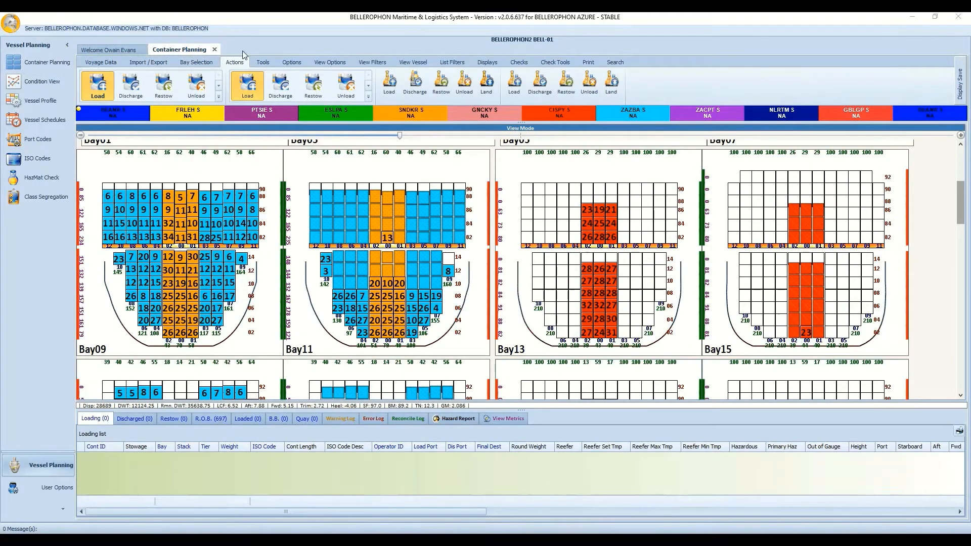
On the Actions tab, pick the Unload and Restow options.
{"action": "left_click", "coordinate": [220, 88]}
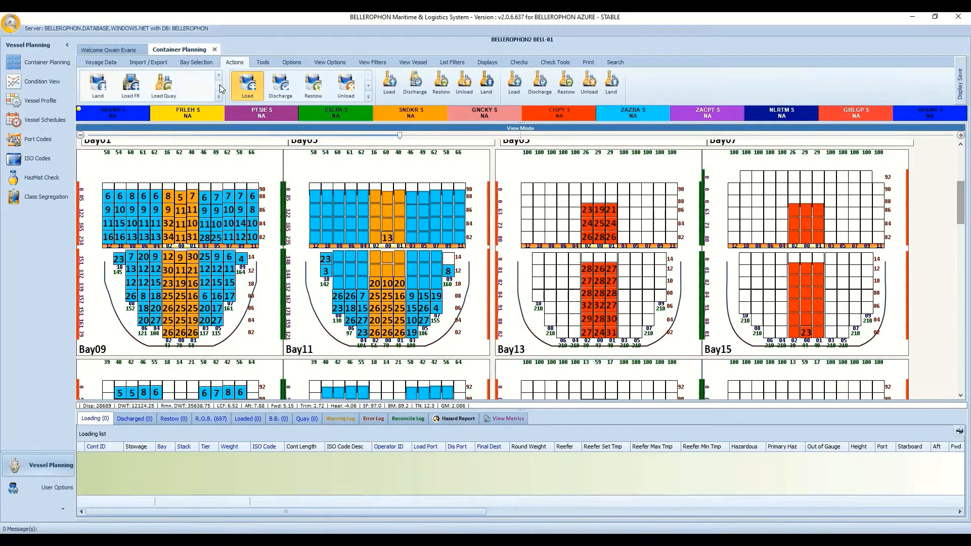
{"action": "left_click", "coordinate": [218, 75]}
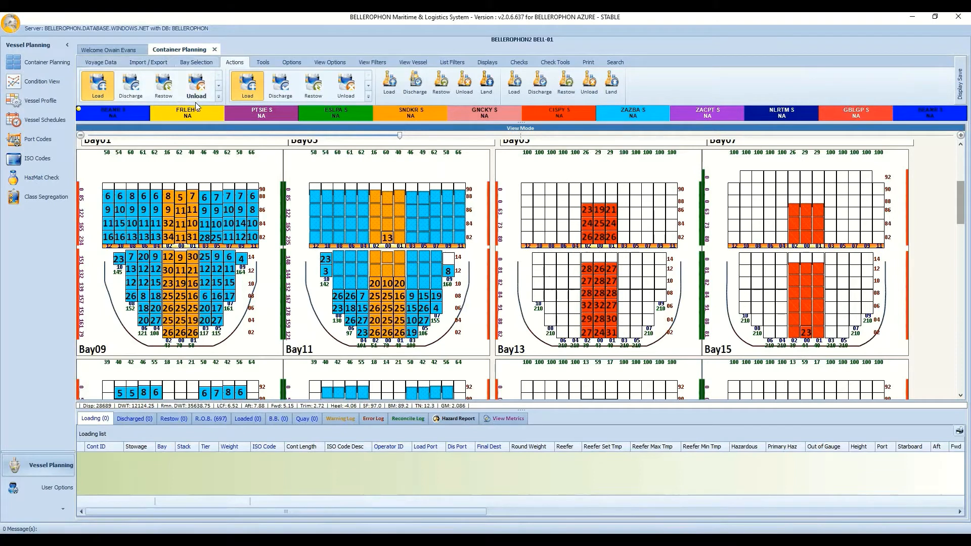
{"action": "left_click", "coordinate": [197, 84]}
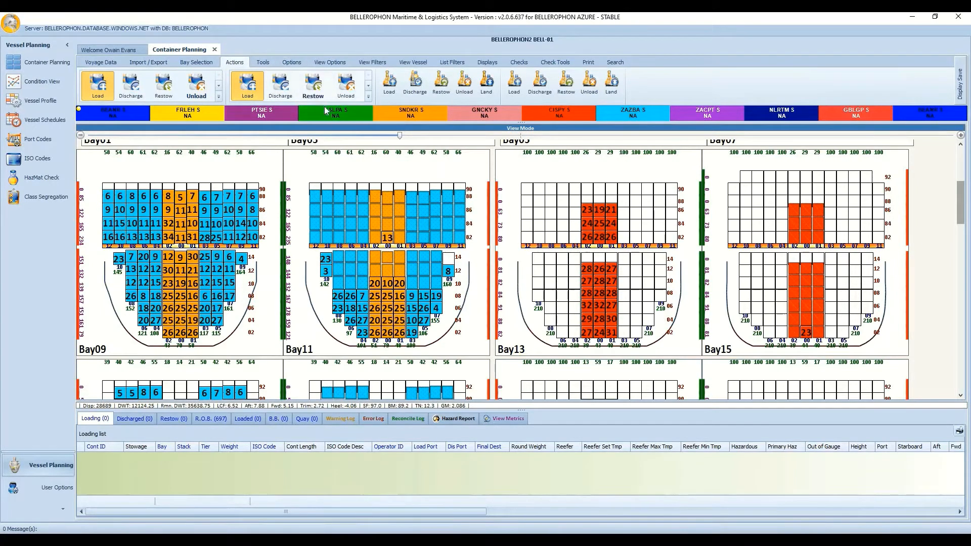
{"action": "left_click", "coordinate": [313, 85]}
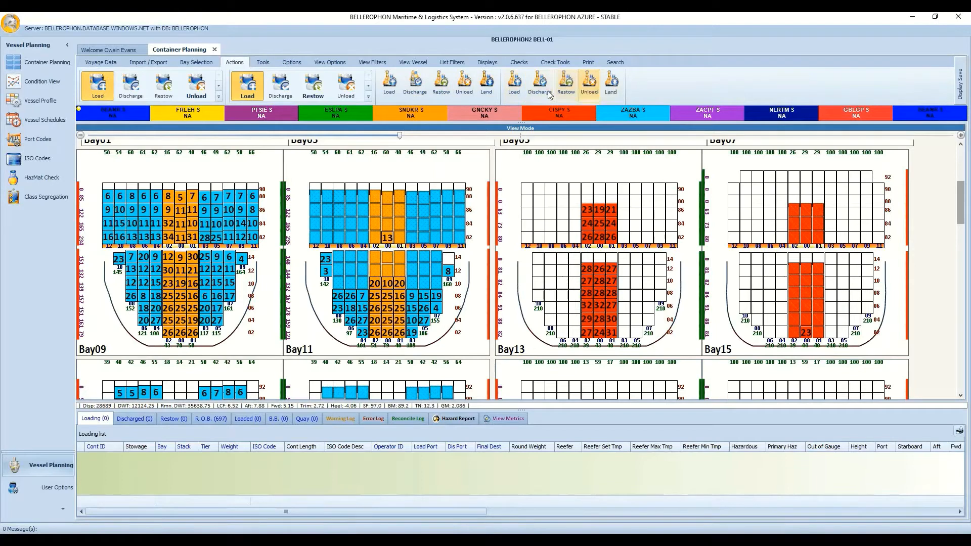
{"action": "left_click", "coordinate": [439, 96]}
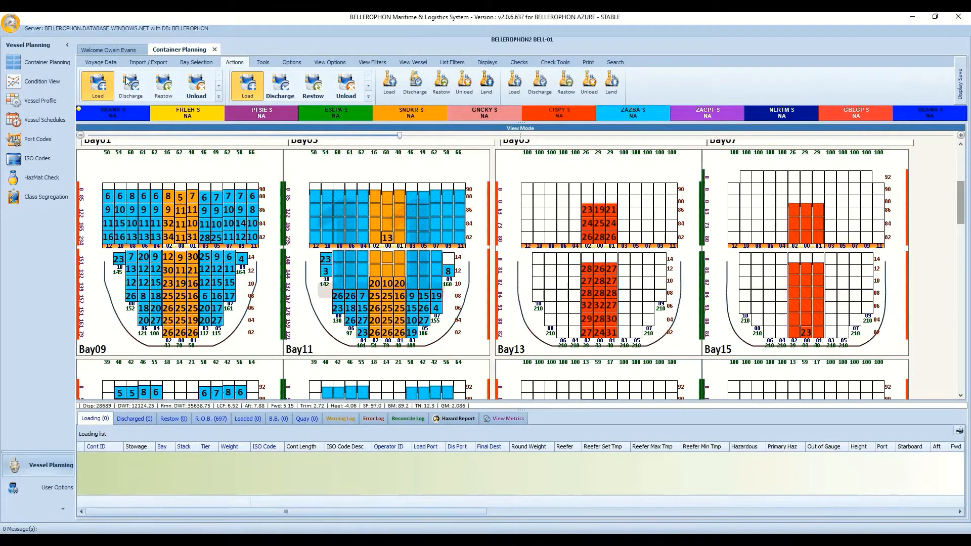
Switch to Load then Discharge mode and marquee-select Bay09's top tier.
{"action": "left_click", "coordinate": [99, 85]}
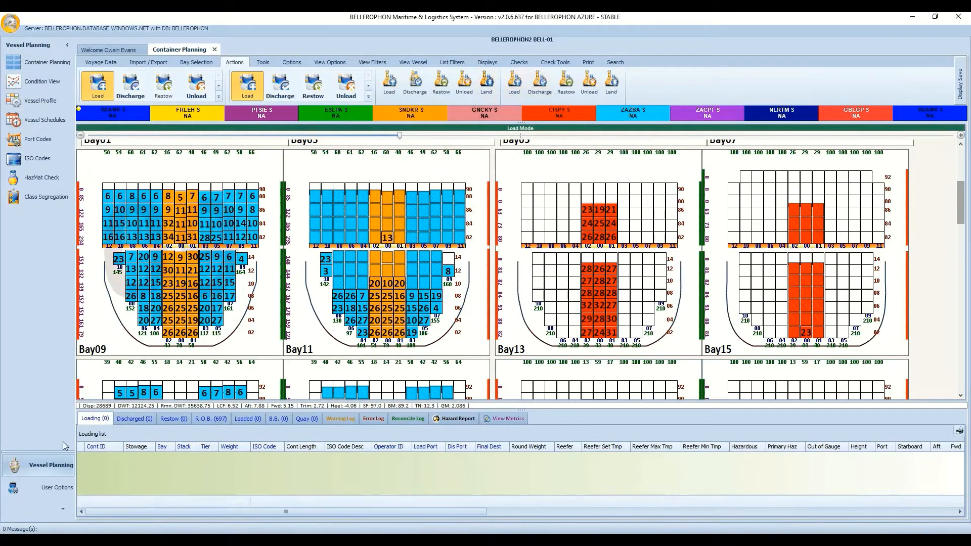
{"action": "left_click", "coordinate": [140, 86]}
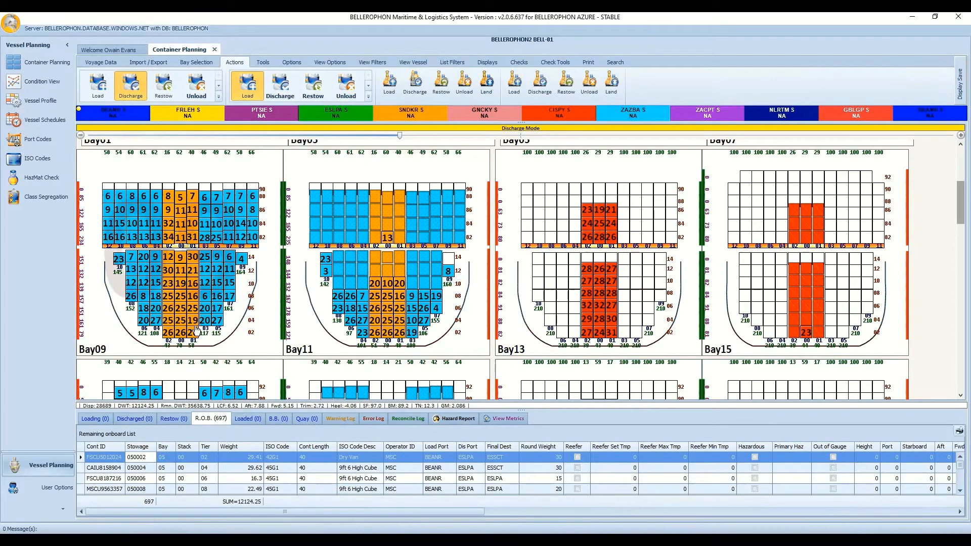
{"action": "left_click_drag", "start_coordinate": [114, 165], "coordinate": [247, 165]}
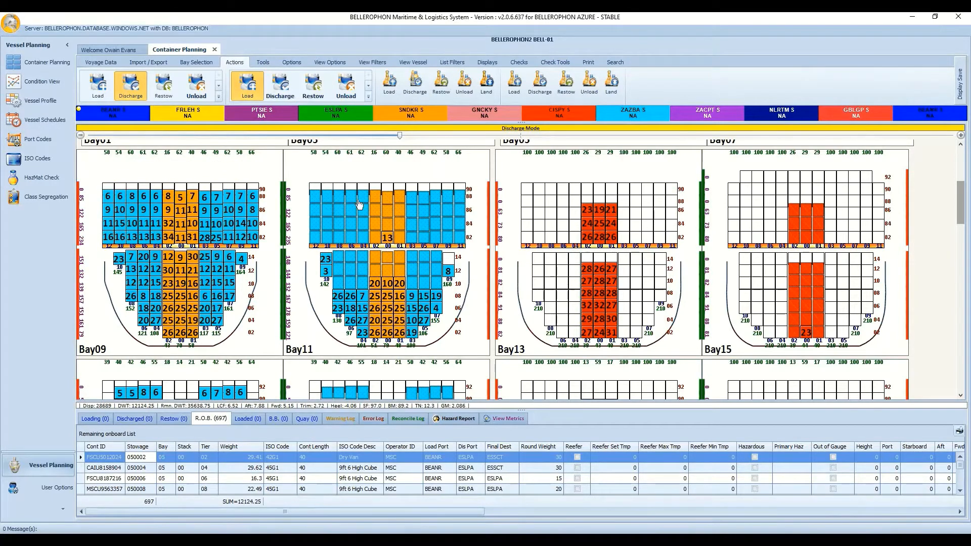
Mark Bay09's upper-deck containers in Restow mode, then switch to Unload mode.
{"action": "left_click", "coordinate": [167, 87]}
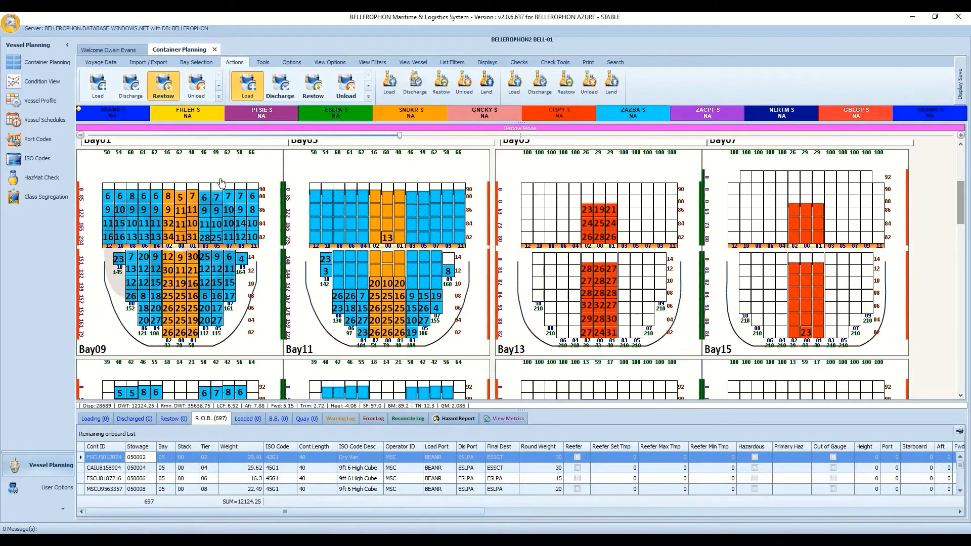
{"action": "left_click_drag", "start_coordinate": [116, 166], "coordinate": [252, 168]}
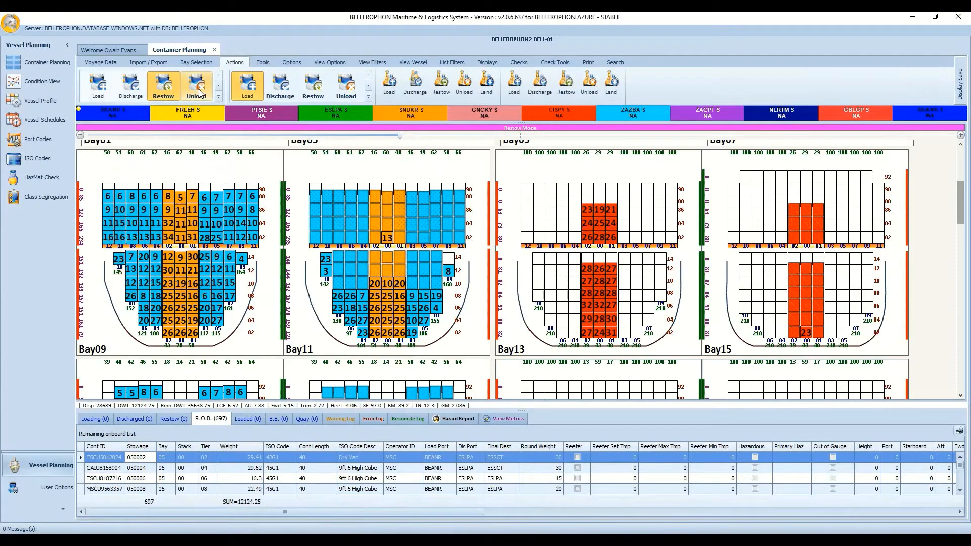
{"action": "left_click", "coordinate": [198, 89]}
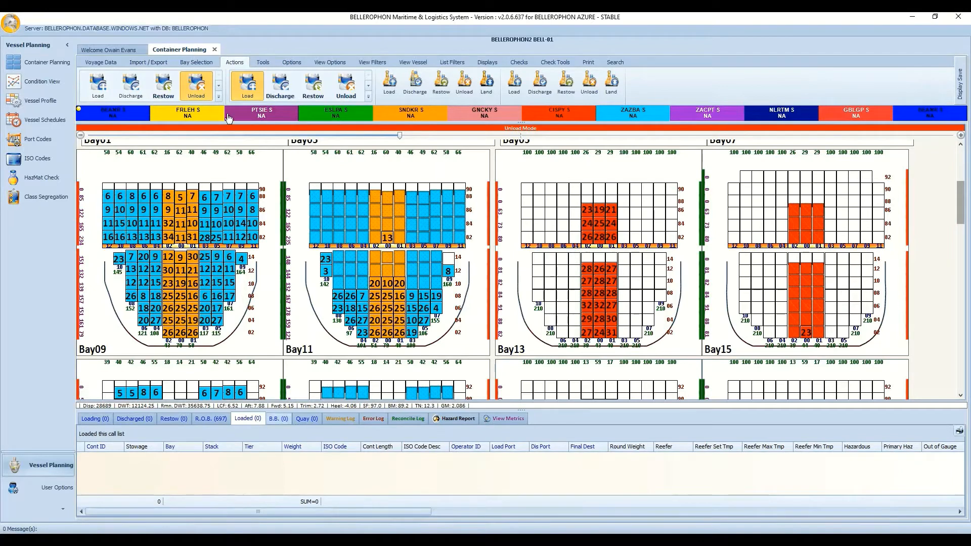
Try the Land, Load FR and Load Quay modes, finishing in Load Break Bulk mode.
{"action": "scroll", "coordinate": [121, 86], "scroll_direction": "down", "scroll_amount": 1}
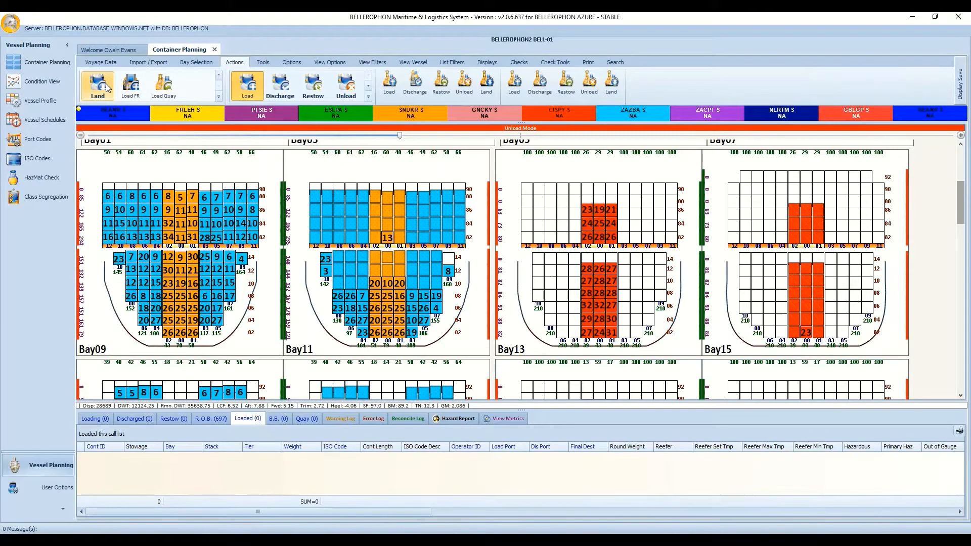
{"action": "left_click", "coordinate": [107, 88]}
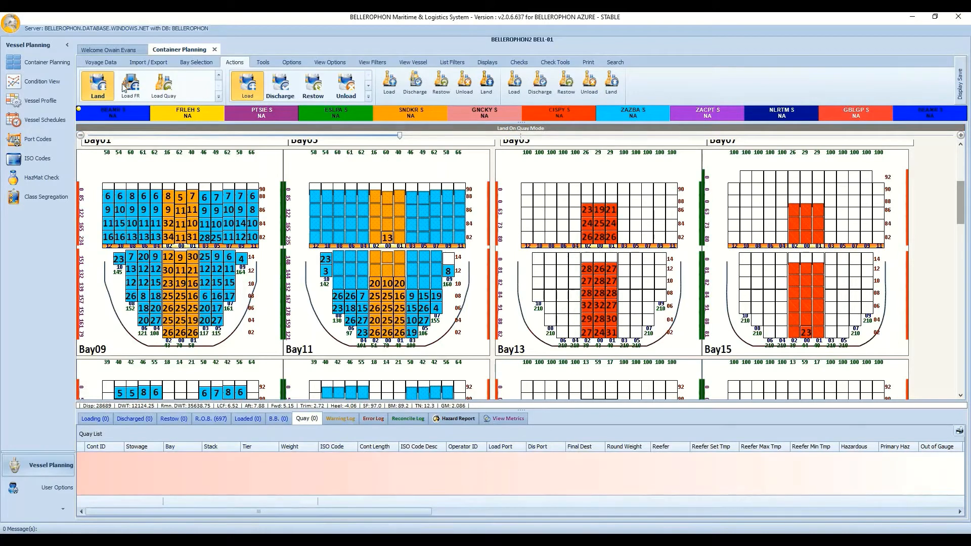
{"action": "left_click", "coordinate": [130, 89]}
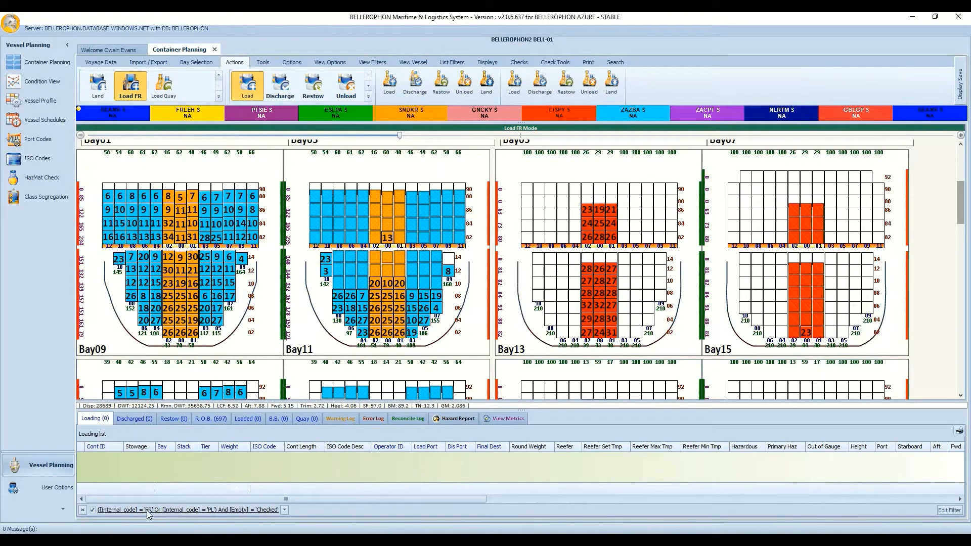
{"action": "left_click", "coordinate": [176, 90]}
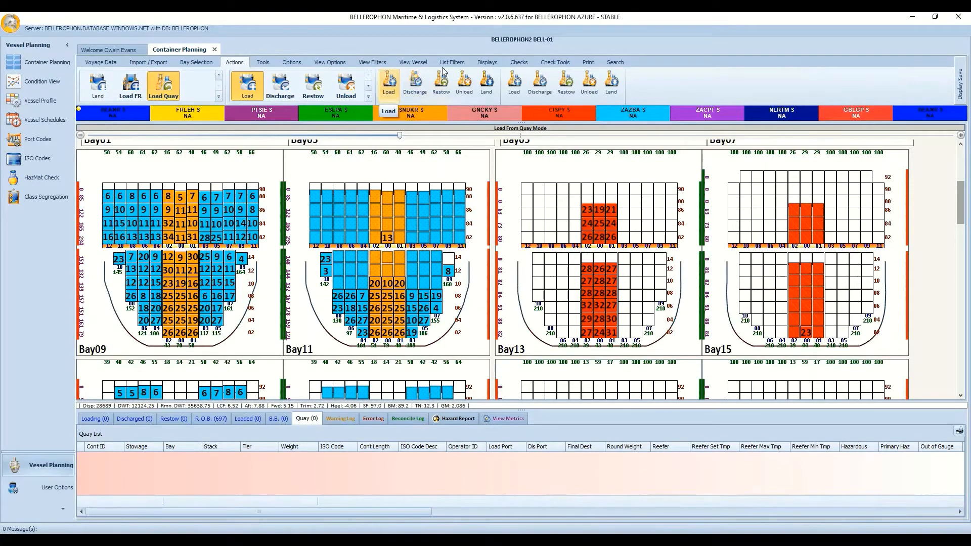
{"action": "left_click", "coordinate": [392, 86]}
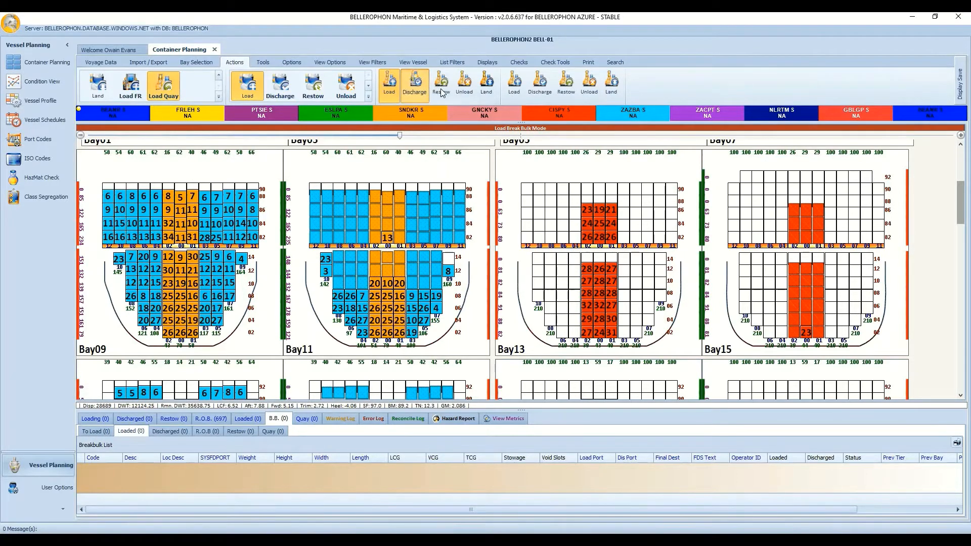
Try the break bulk Discharge, Restow, Unload and Land modes in turn.
{"action": "left_click", "coordinate": [407, 87]}
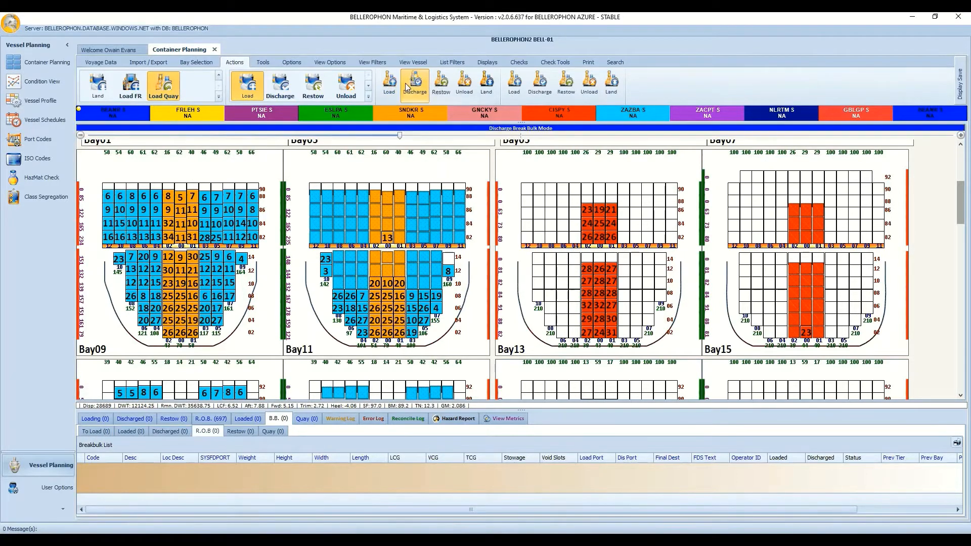
{"action": "left_click", "coordinate": [444, 87]}
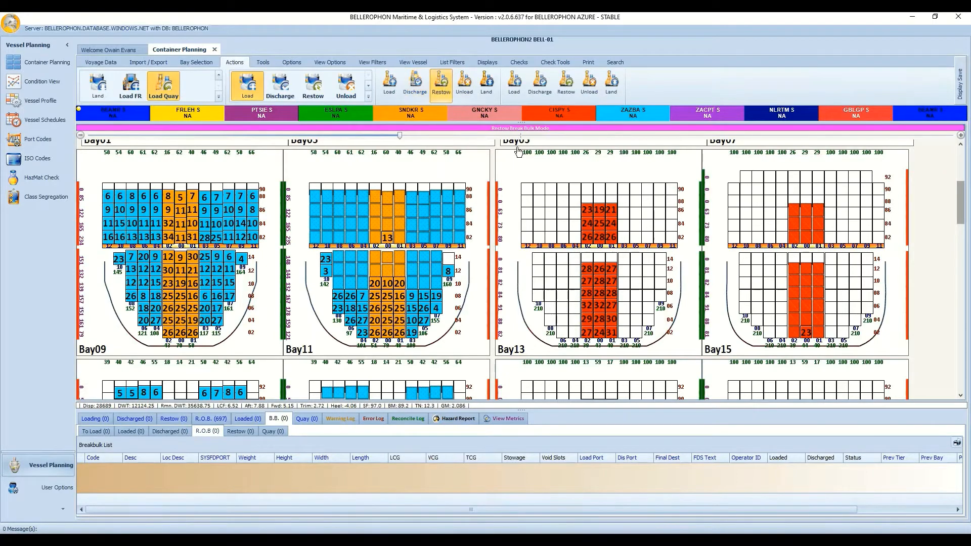
{"action": "left_click", "coordinate": [469, 92]}
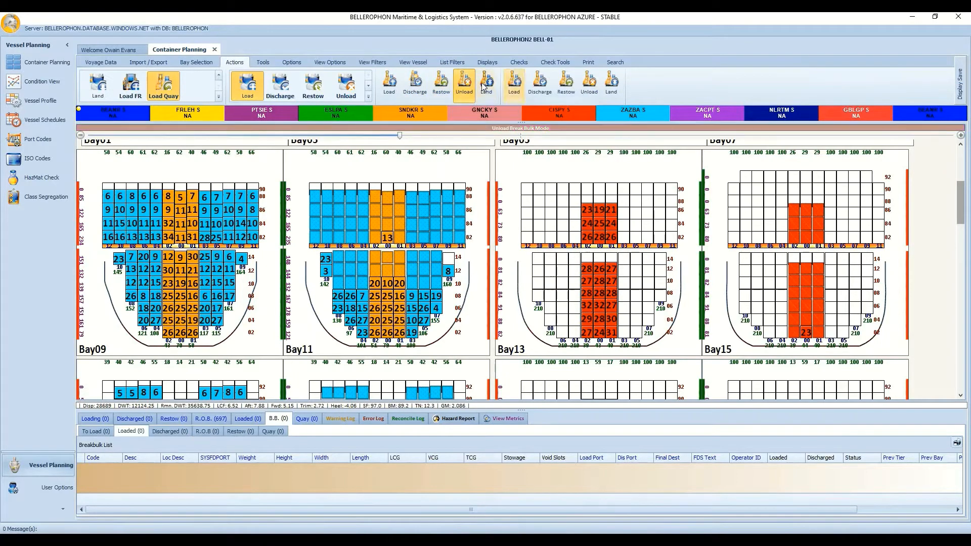
{"action": "left_click", "coordinate": [485, 87]}
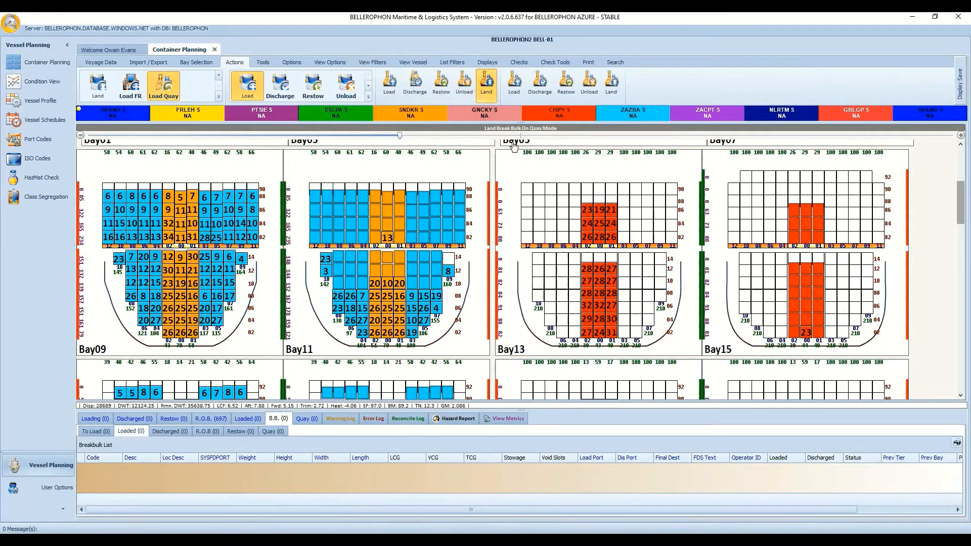
From the bay plan's right-click menu, switch to Viewing Mode, then Load Containers, then Viewing Mode again.
{"action": "right_click", "coordinate": [905, 231]}
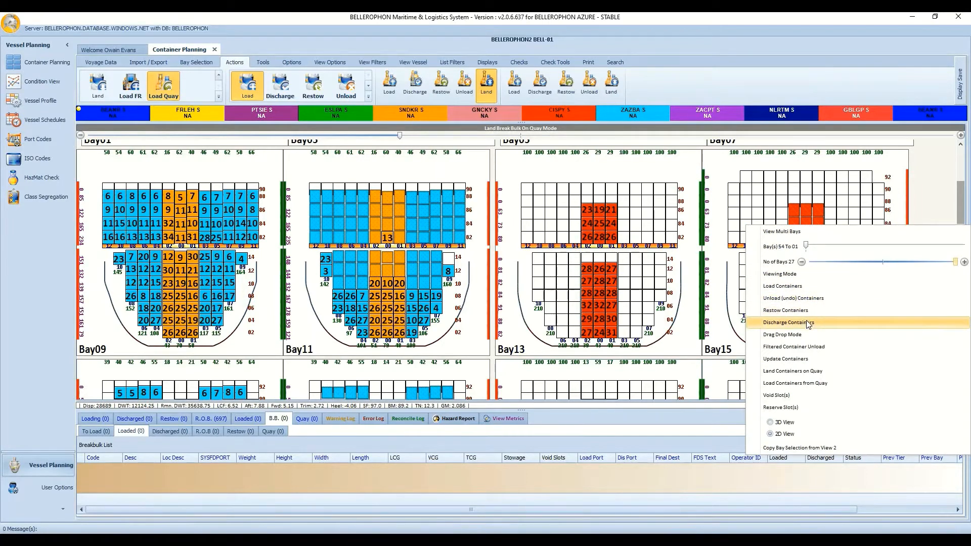
{"action": "left_click", "coordinate": [811, 274]}
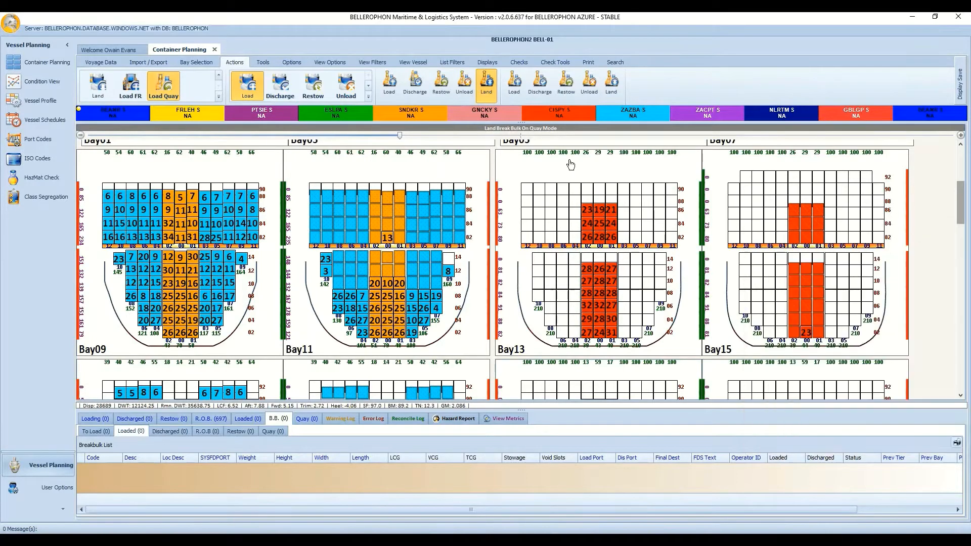
{"action": "right_click", "coordinate": [910, 204]}
{"action": "left_click", "coordinate": [804, 264]}
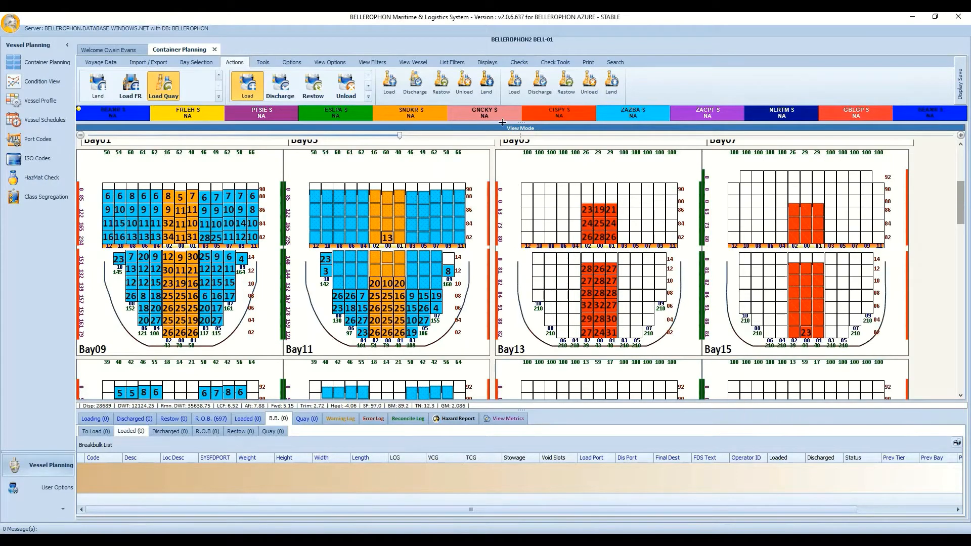
{"action": "right_click", "coordinate": [928, 225]}
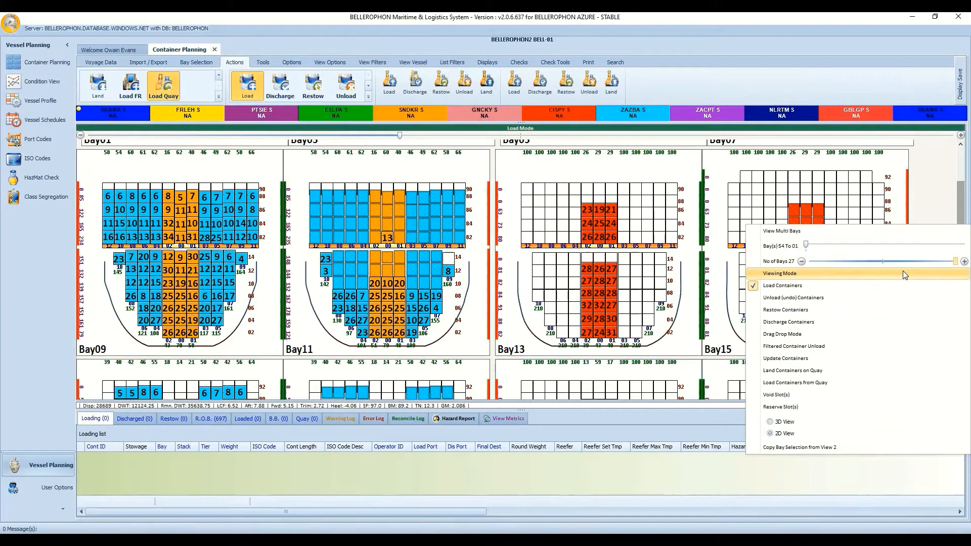
{"action": "left_click", "coordinate": [905, 273]}
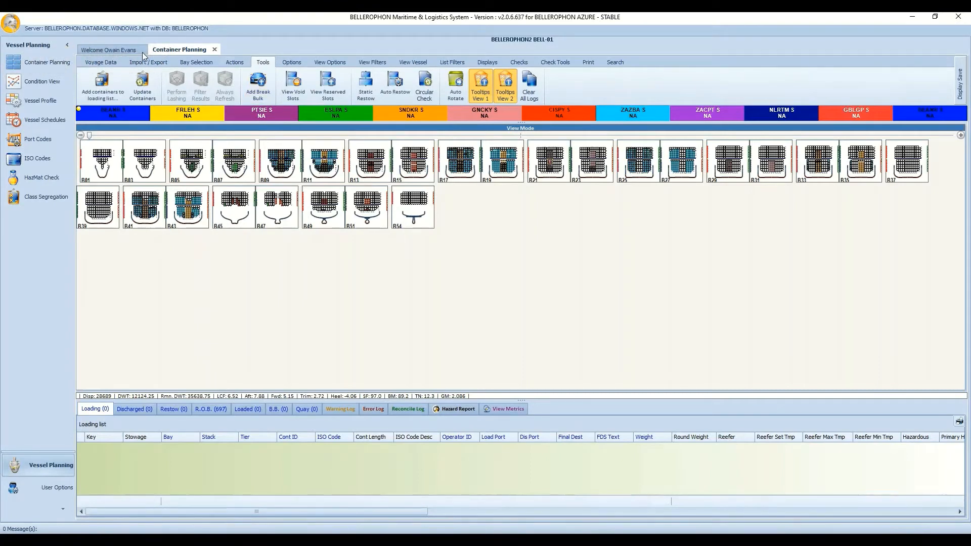
{"action": "left_click", "coordinate": [109, 95]}
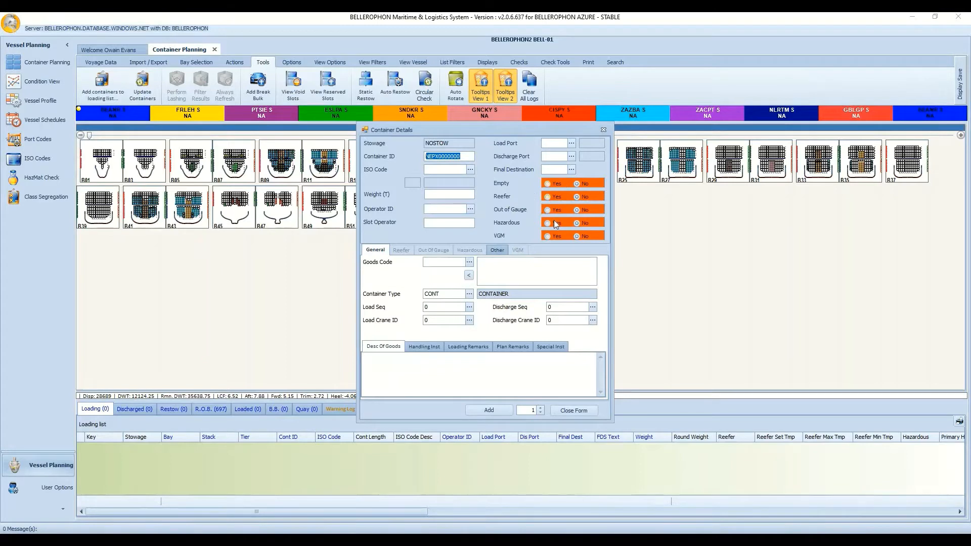
{"action": "left_click", "coordinate": [547, 235]}
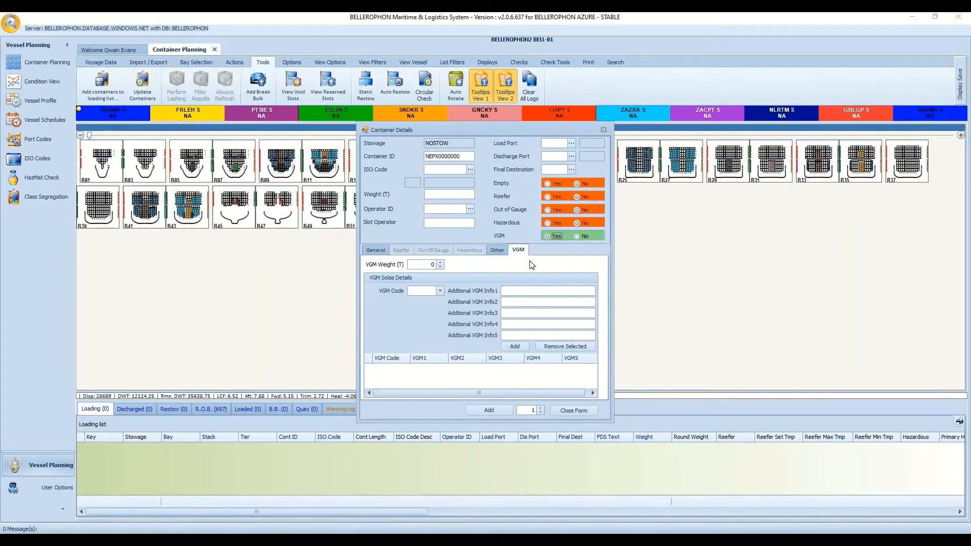
{"action": "left_click", "coordinate": [577, 236]}
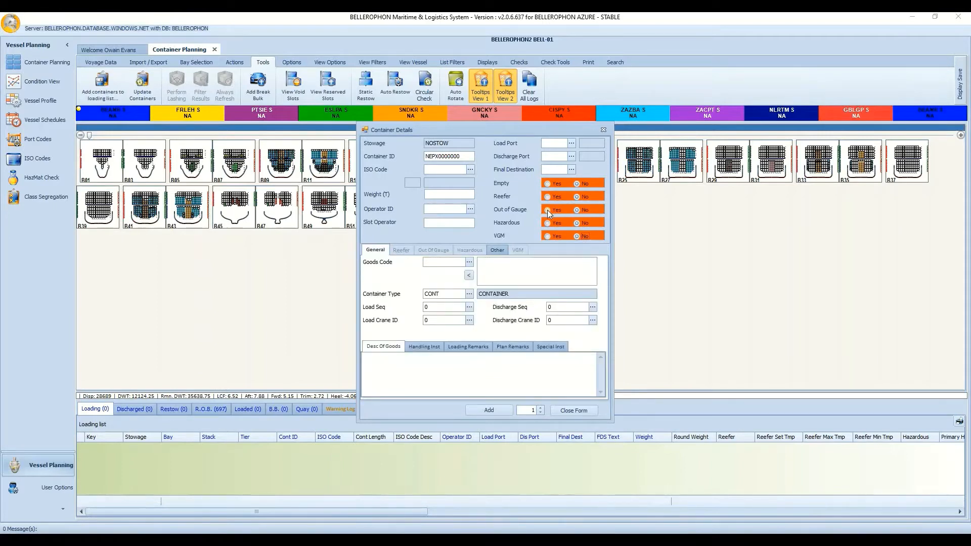
{"action": "left_click", "coordinate": [547, 209]}
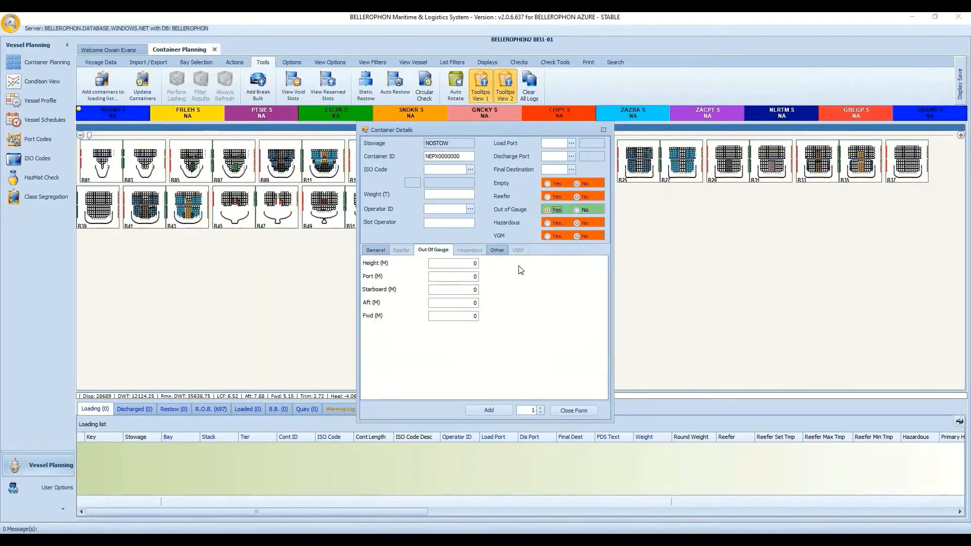
{"action": "left_click", "coordinate": [577, 210]}
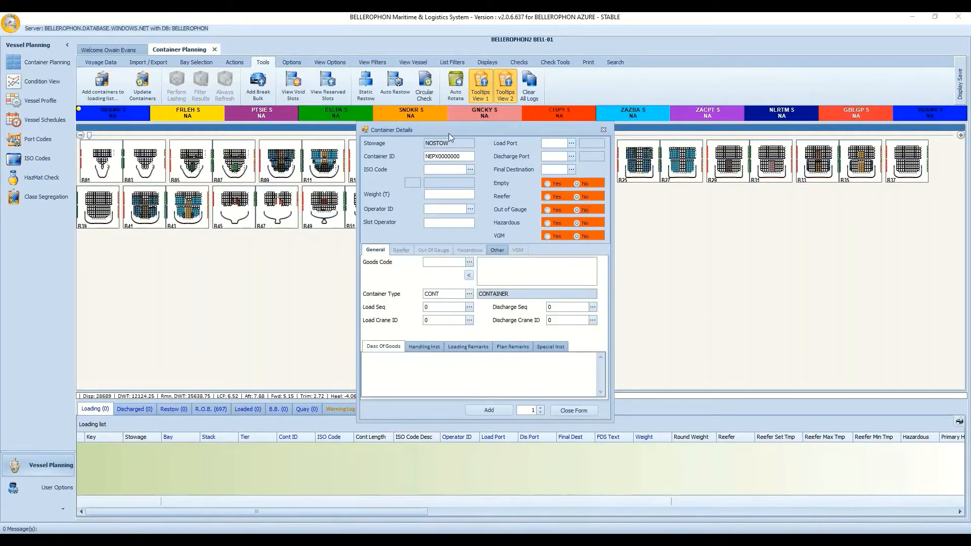
{"action": "left_click", "coordinate": [540, 409]}
{"action": "left_click", "coordinate": [540, 409]}
{"action": "left_click", "coordinate": [540, 408]}
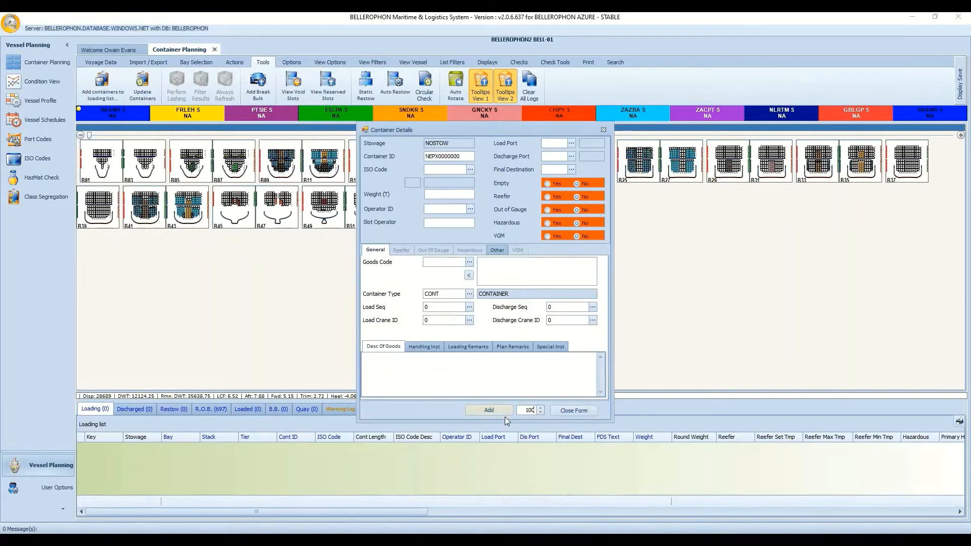
{"action": "left_click", "coordinate": [571, 410]}
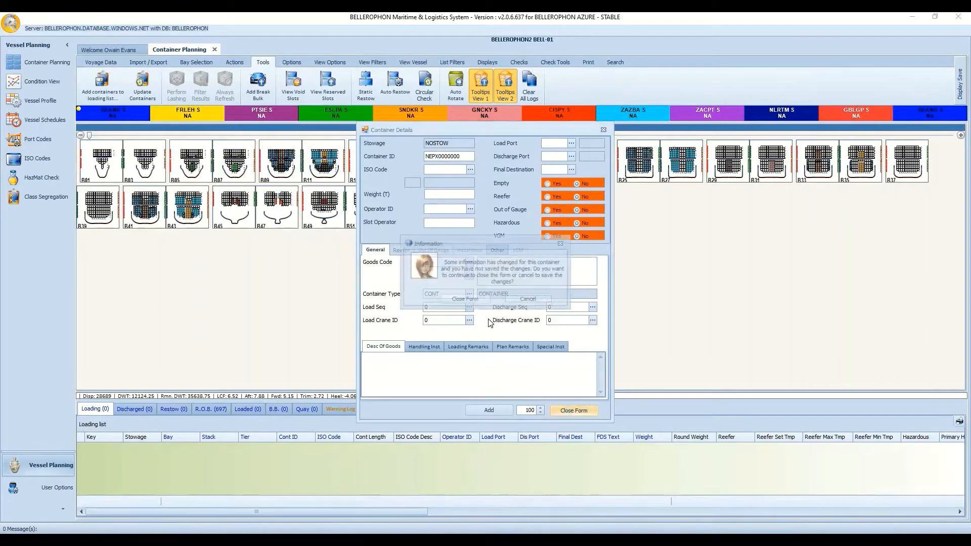
{"action": "left_click", "coordinate": [460, 299]}
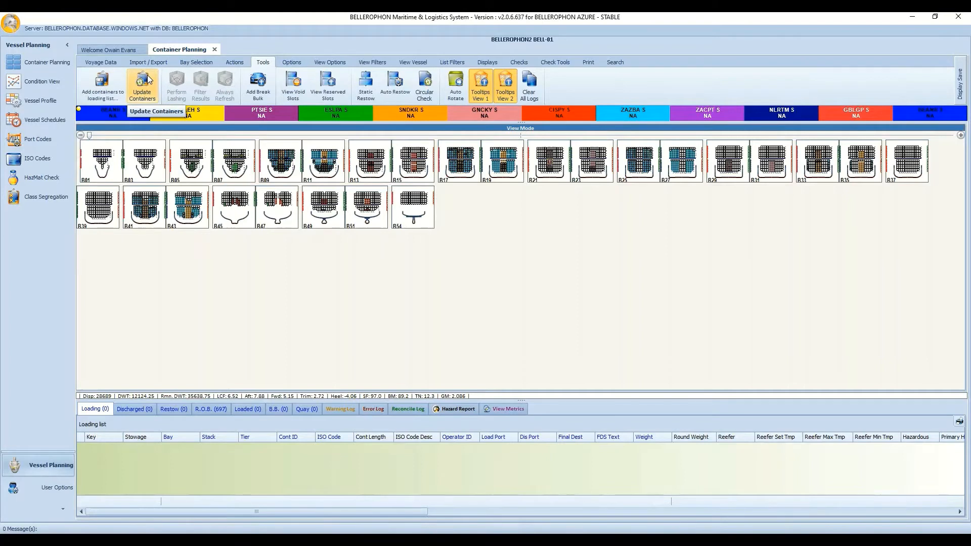
Enter Update Containers mode, view the Old Value Operator list without choosing, and close the form.
{"action": "left_click", "coordinate": [150, 92]}
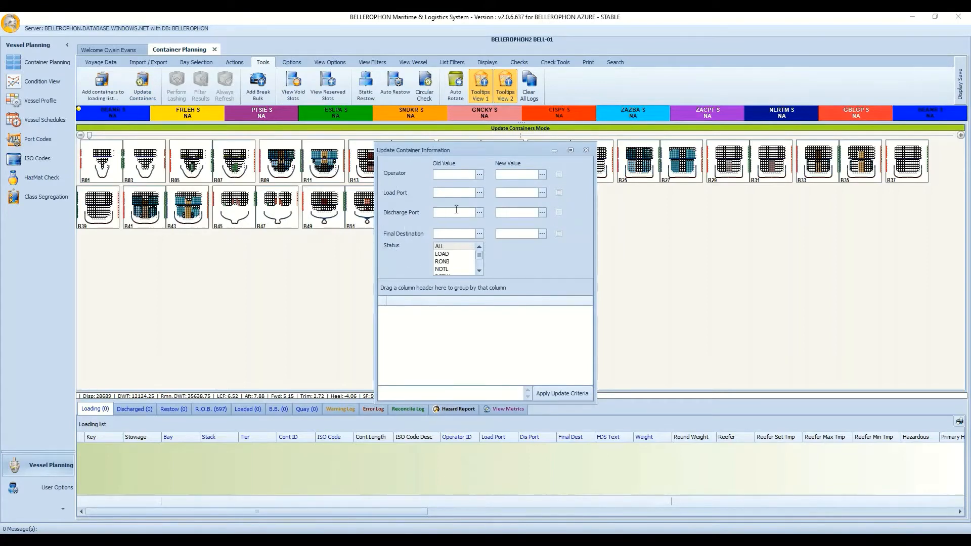
{"action": "left_click", "coordinate": [479, 175]}
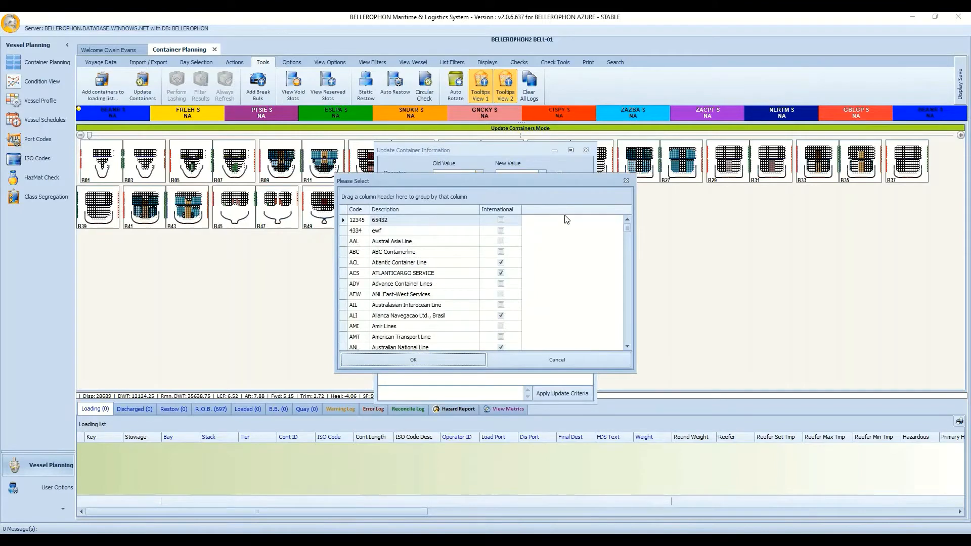
{"action": "left_click", "coordinate": [573, 357]}
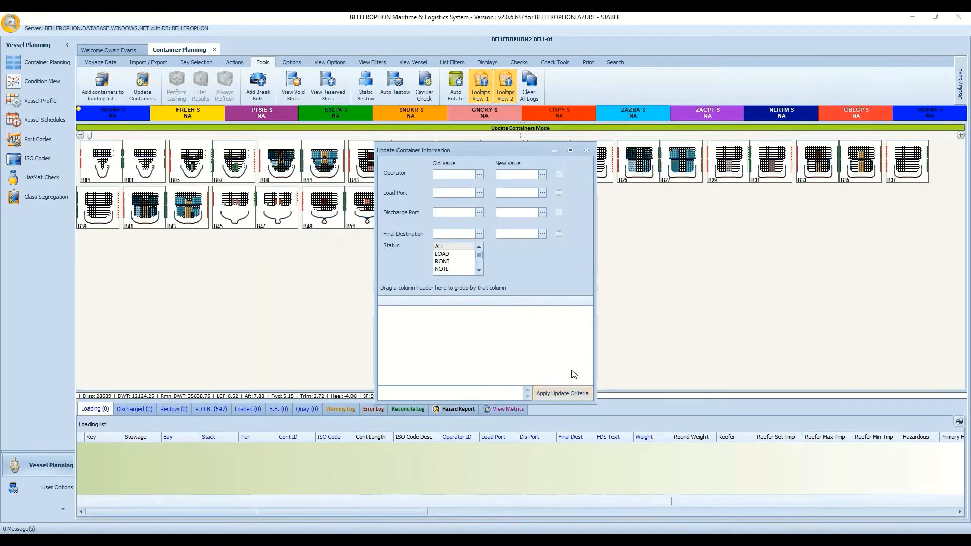
{"action": "left_click", "coordinate": [587, 150]}
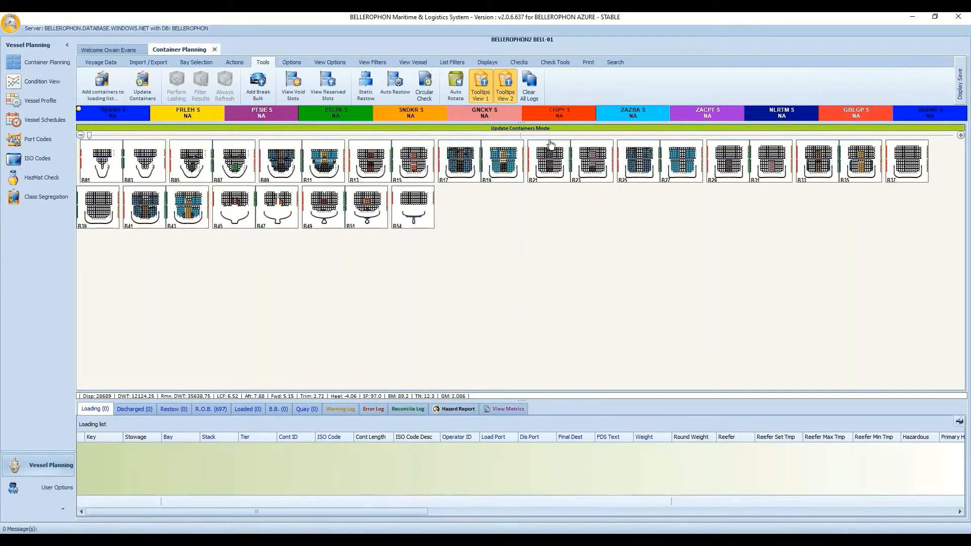
Choose Viewing Mode from the bay view's right-click menu to leave Update Containers mode.
{"action": "right_click", "coordinate": [505, 246]}
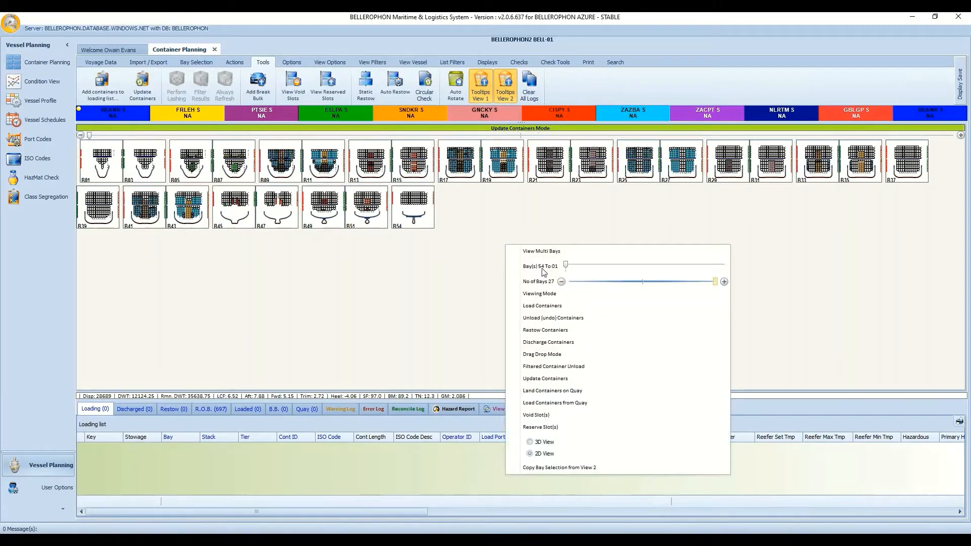
{"action": "left_click", "coordinate": [560, 295]}
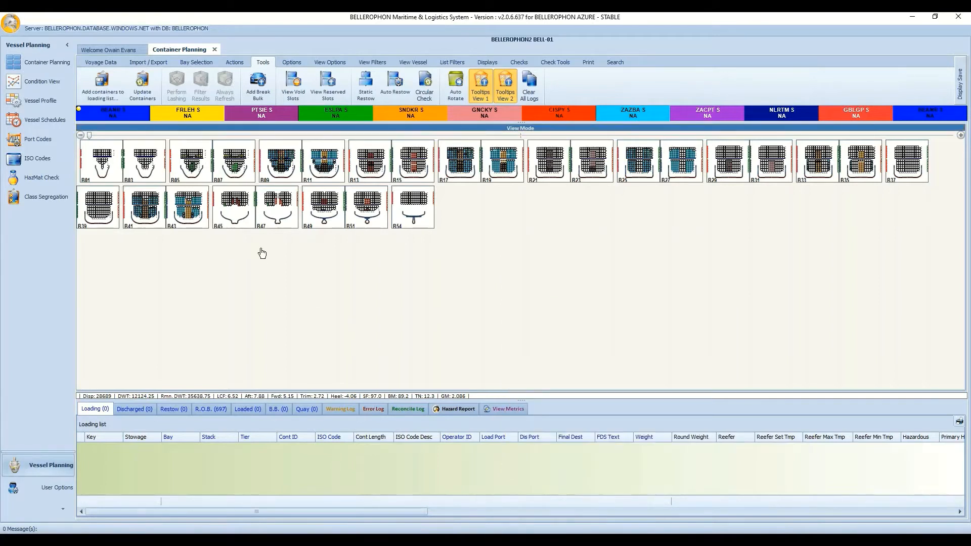
{"action": "left_click", "coordinate": [259, 92]}
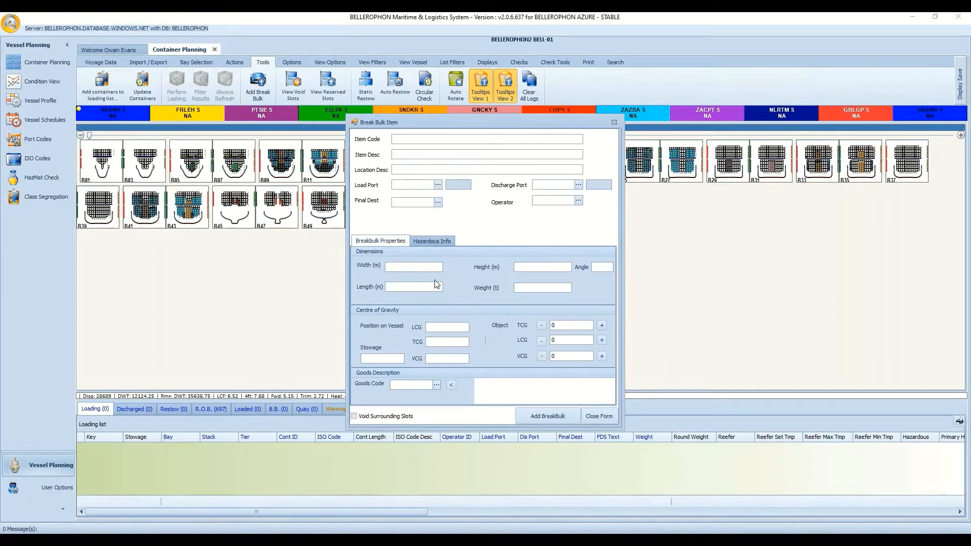
{"action": "left_click", "coordinate": [437, 241]}
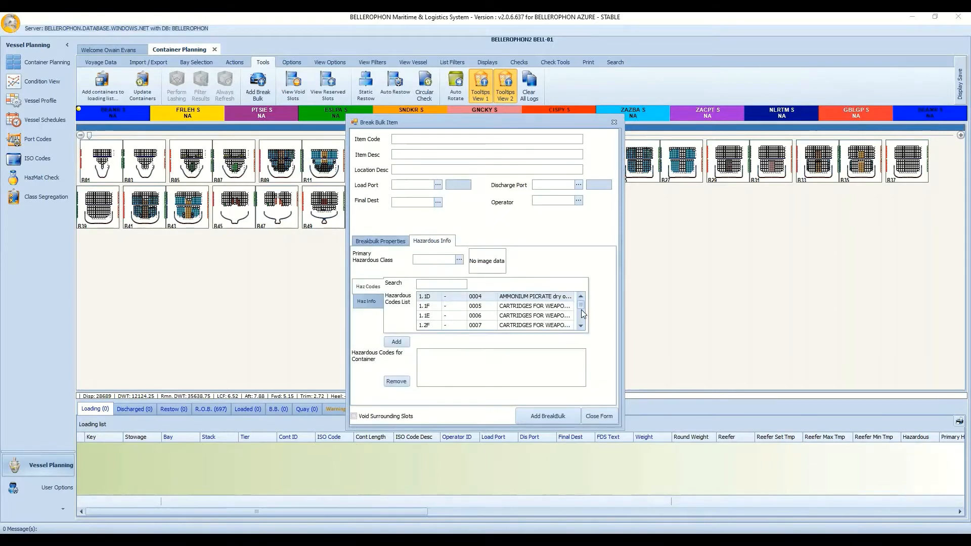
{"action": "left_click_drag", "start_coordinate": [581, 309], "coordinate": [581, 320]}
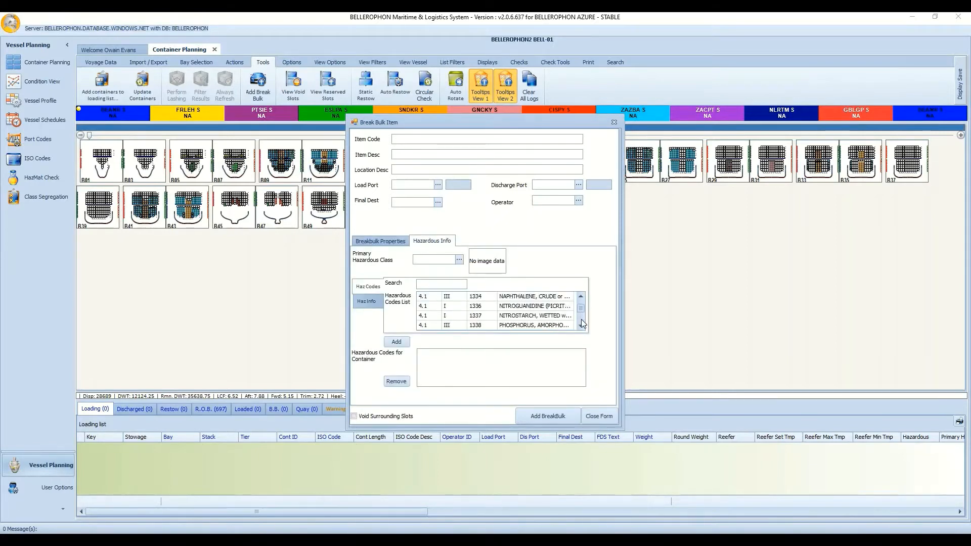
{"action": "left_click", "coordinate": [384, 242]}
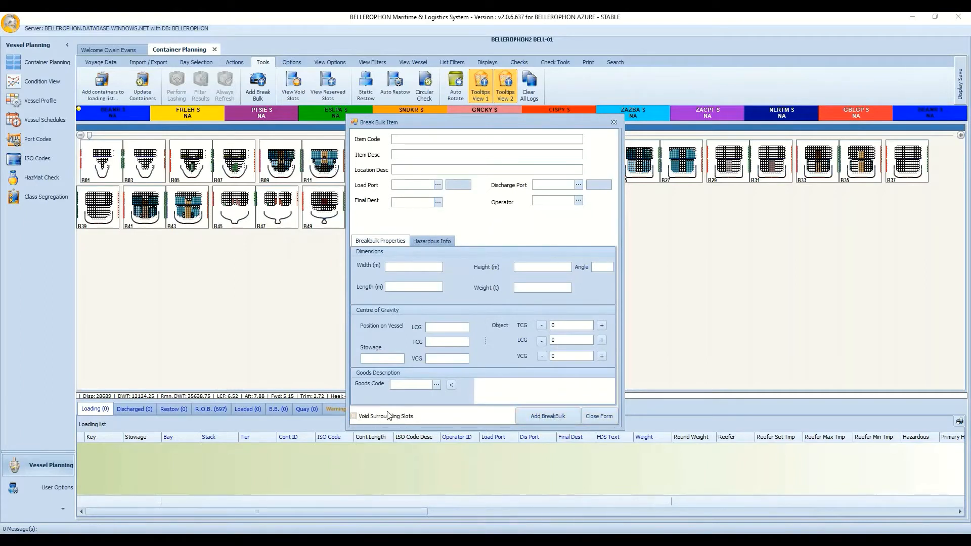
{"action": "left_click", "coordinate": [607, 418]}
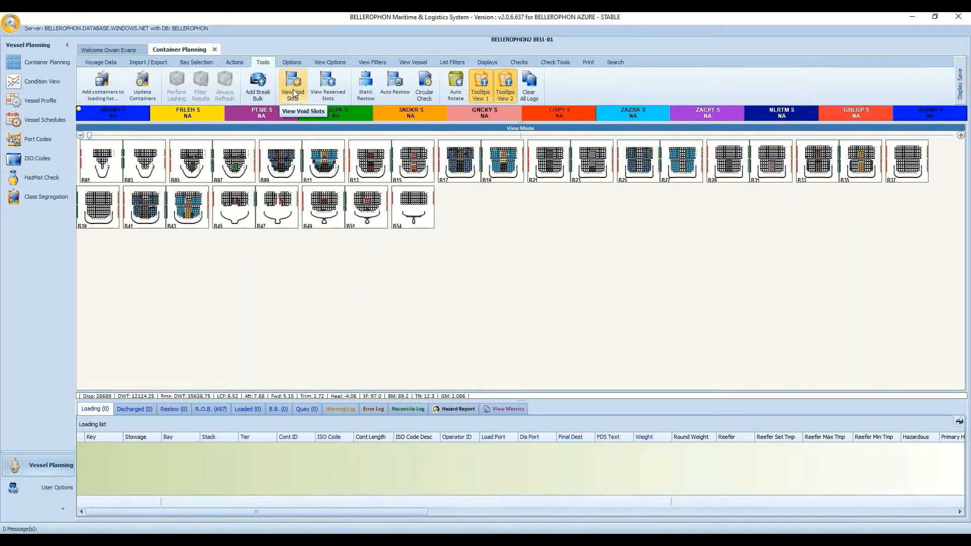
Check the void slots list, which is empty, and switch the bay plan to Void Slot marking.
{"action": "left_click", "coordinate": [294, 93]}
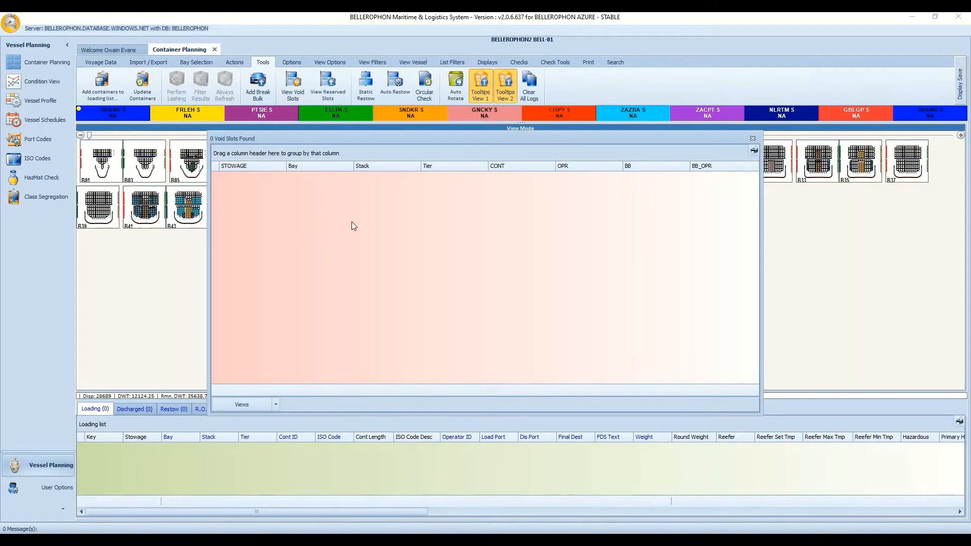
{"action": "left_click", "coordinate": [751, 139]}
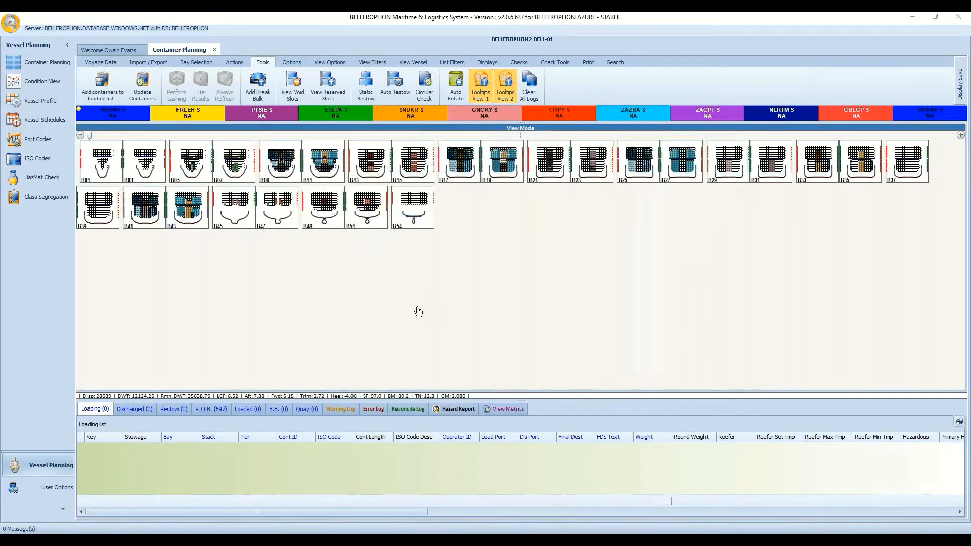
{"action": "right_click", "coordinate": [464, 277]}
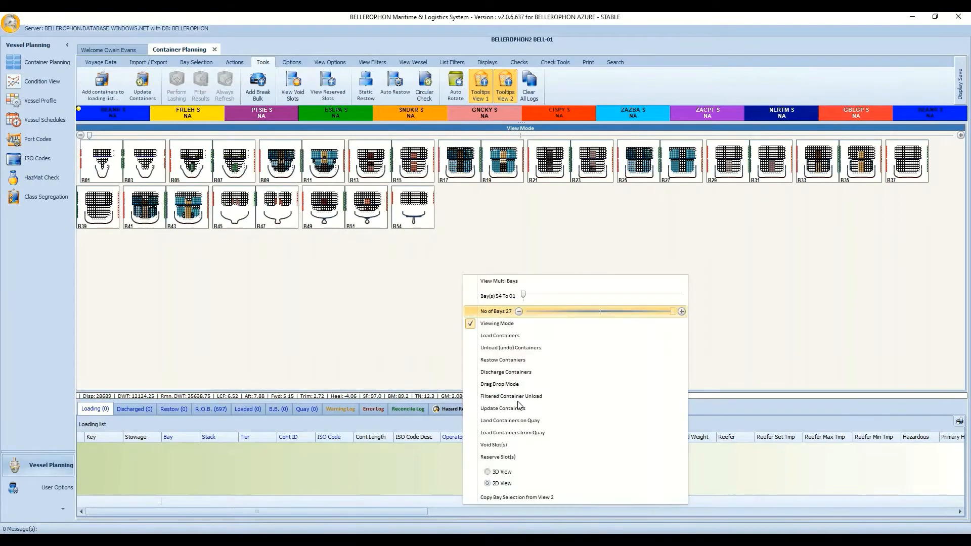
{"action": "left_click", "coordinate": [567, 446]}
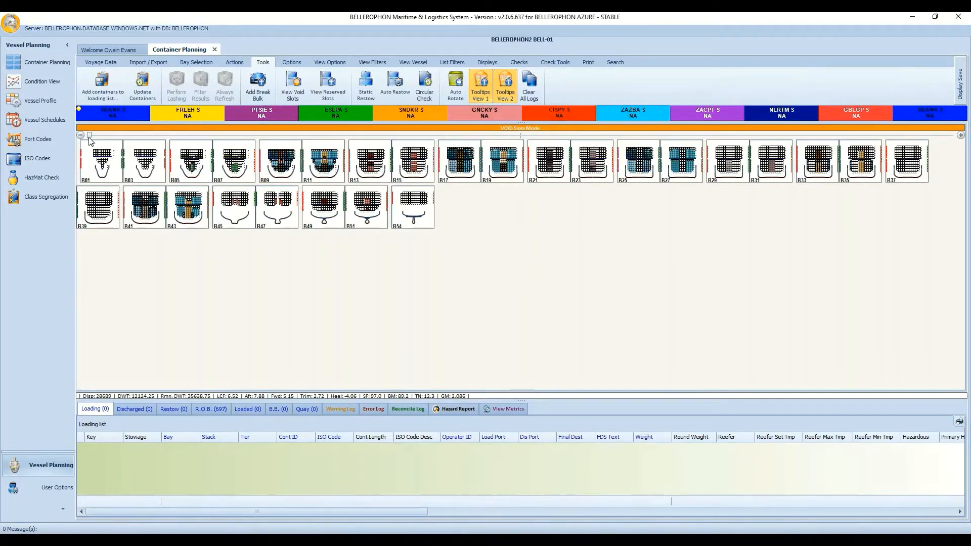
Enlarge the bay diagrams, select bay B01's upper slots, and return the plan to Viewing Mode.
{"action": "left_click_drag", "start_coordinate": [90, 136], "coordinate": [163, 138]}
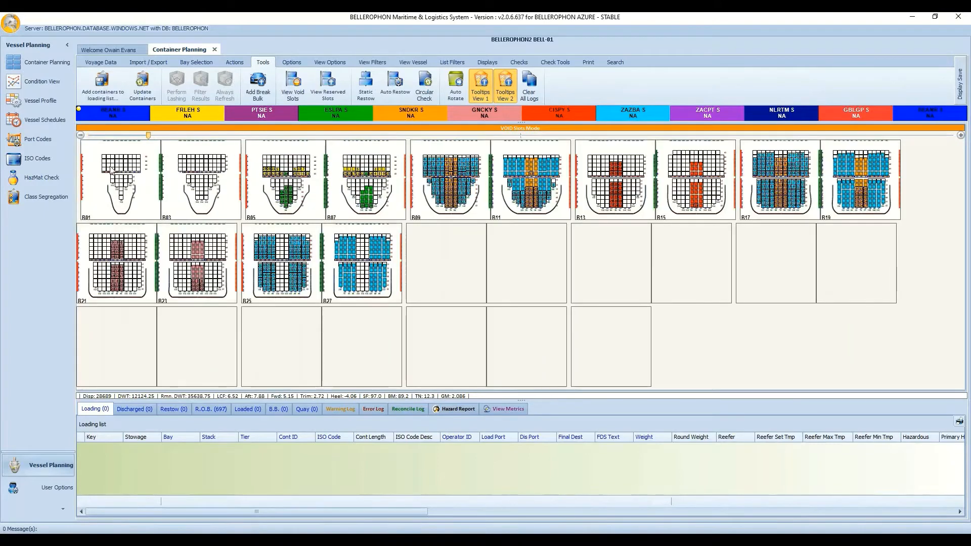
{"action": "left_click_drag", "start_coordinate": [102, 147], "coordinate": [147, 150]}
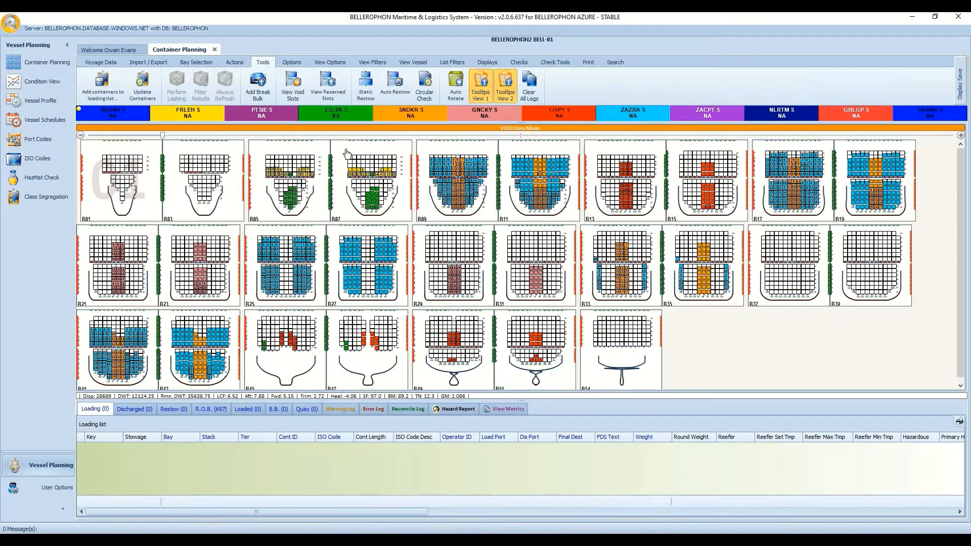
{"action": "right_click", "coordinate": [676, 329]}
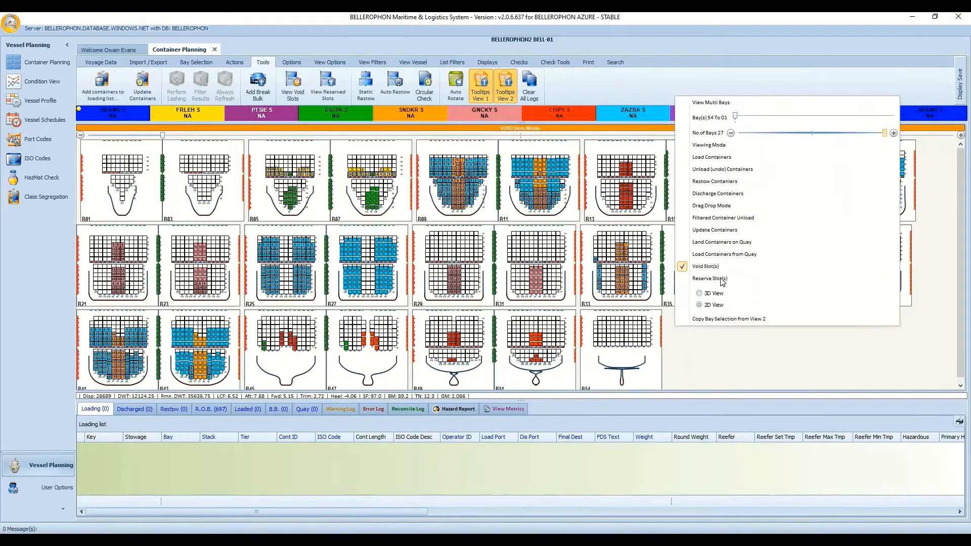
{"action": "left_click", "coordinate": [728, 146]}
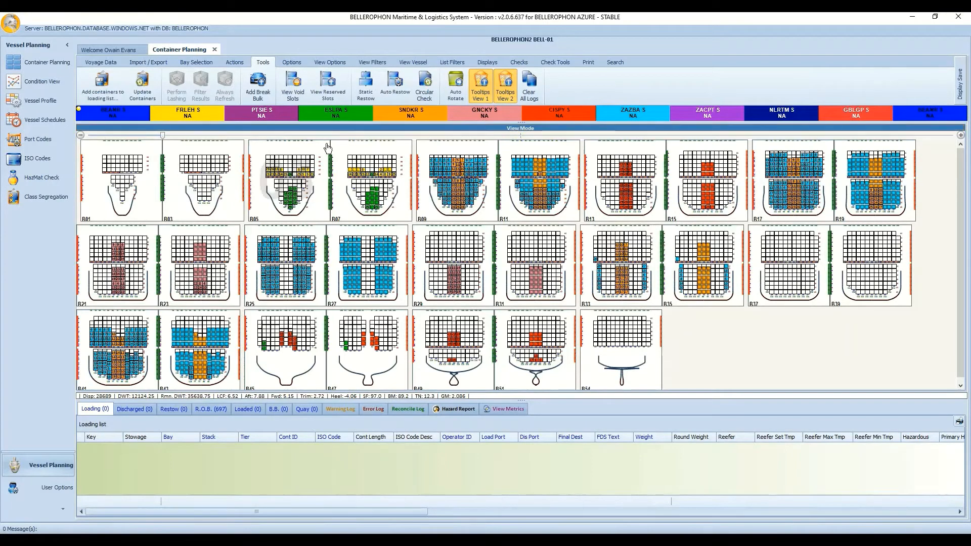
{"action": "left_click", "coordinate": [330, 80]}
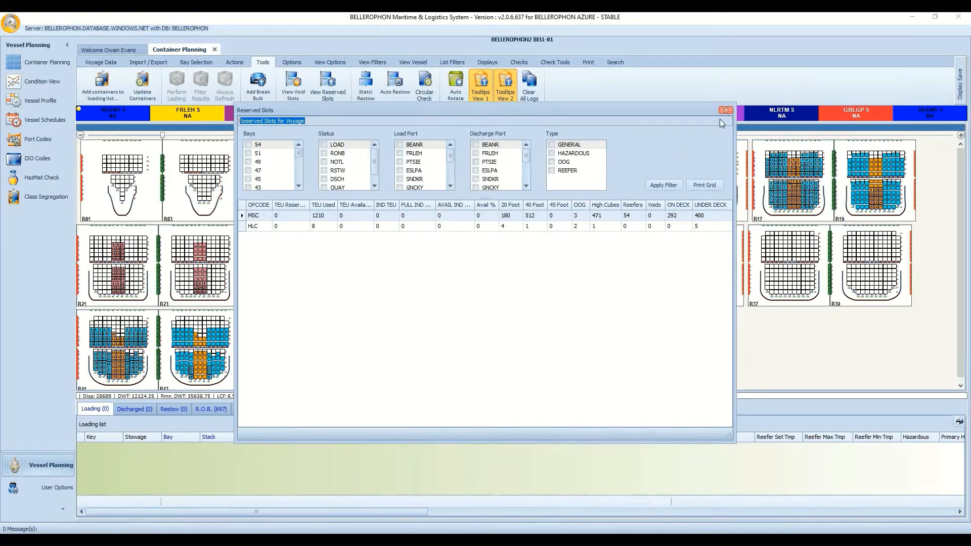
{"action": "key", "text": "Escape"}
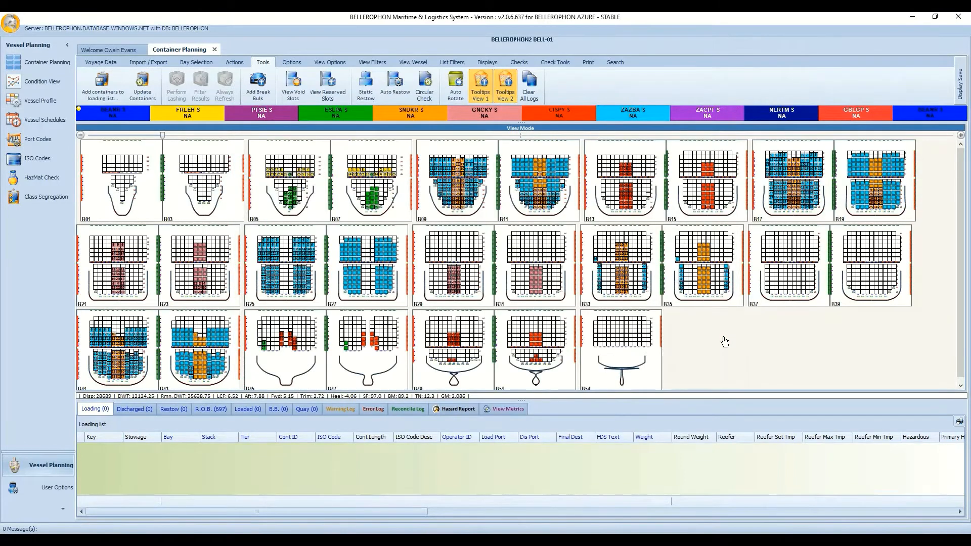
{"action": "right_click", "coordinate": [723, 337]}
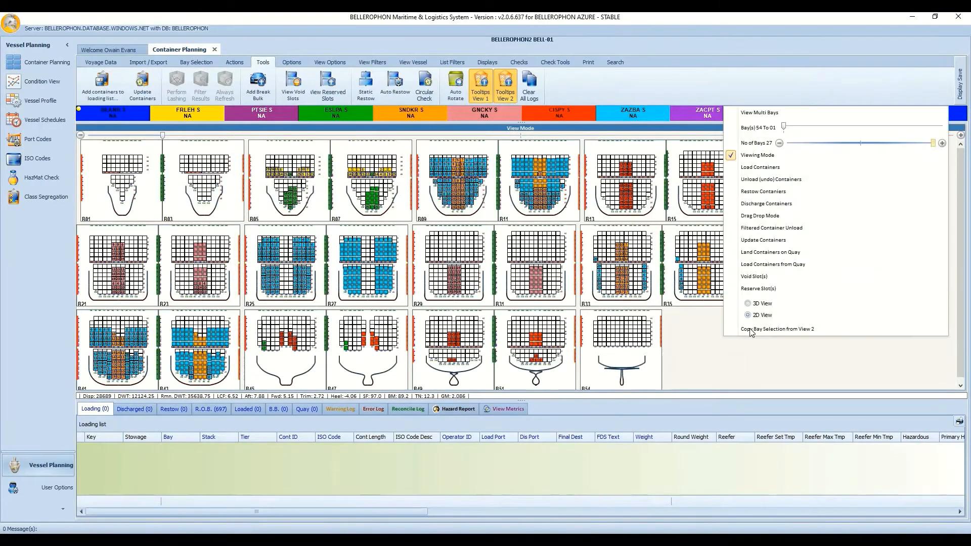
{"action": "left_click", "coordinate": [770, 293]}
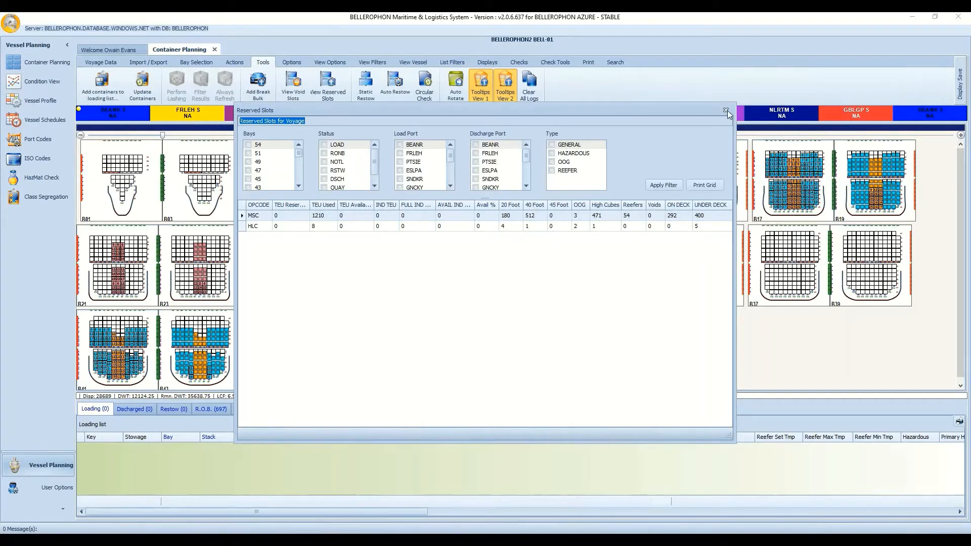
{"action": "key", "text": "Escape"}
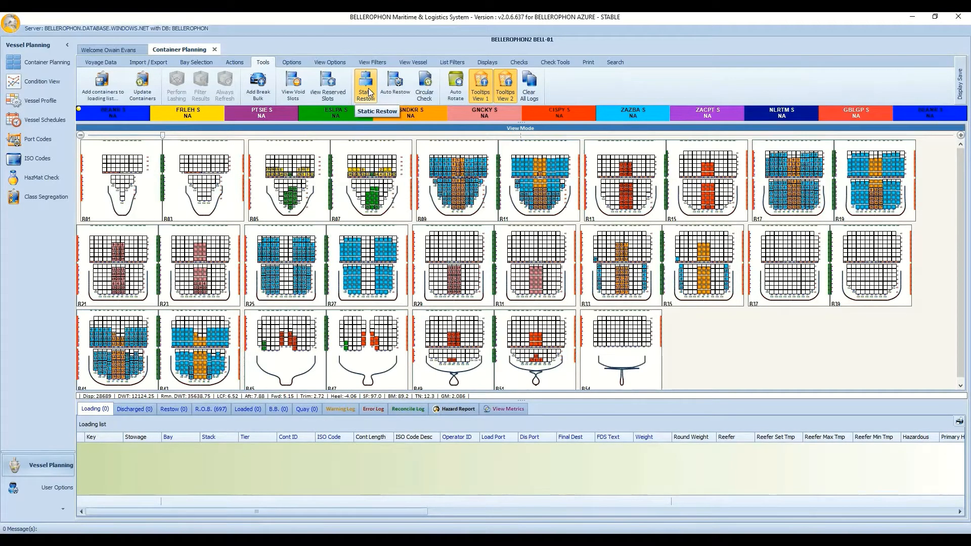
Run Auto Restow, which finds no boxes to restow, toggle Circular Check, and turn on Auto Rotate.
{"action": "left_click", "coordinate": [402, 90]}
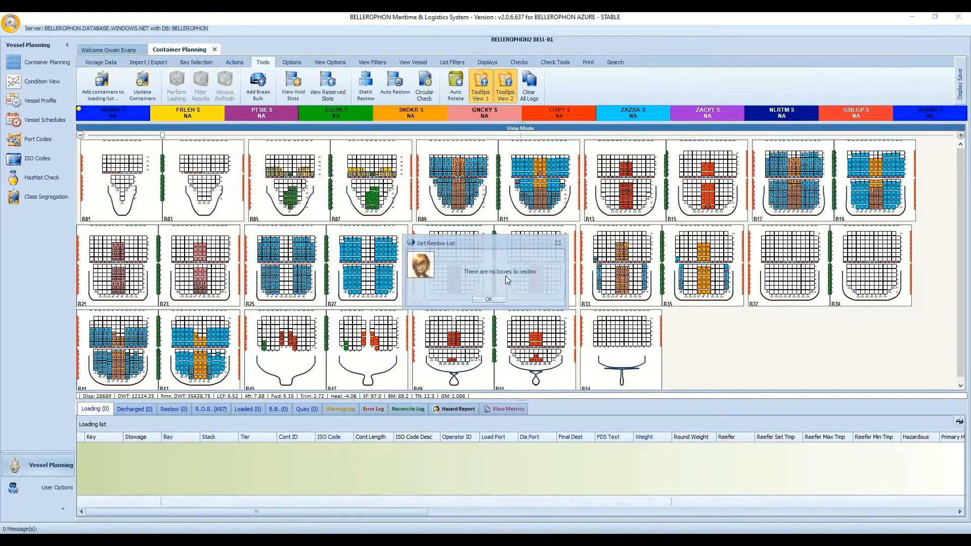
{"action": "left_click", "coordinate": [477, 299]}
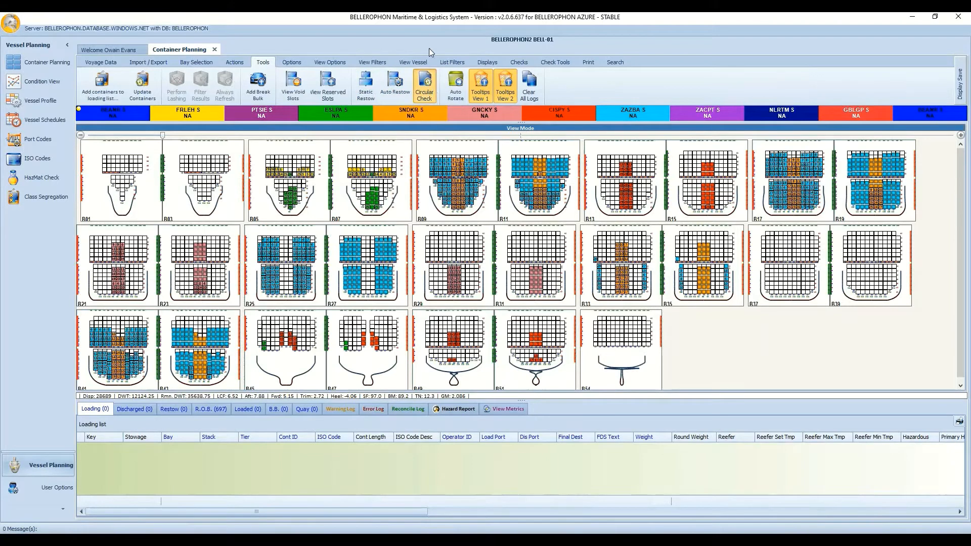
{"action": "left_click", "coordinate": [430, 87]}
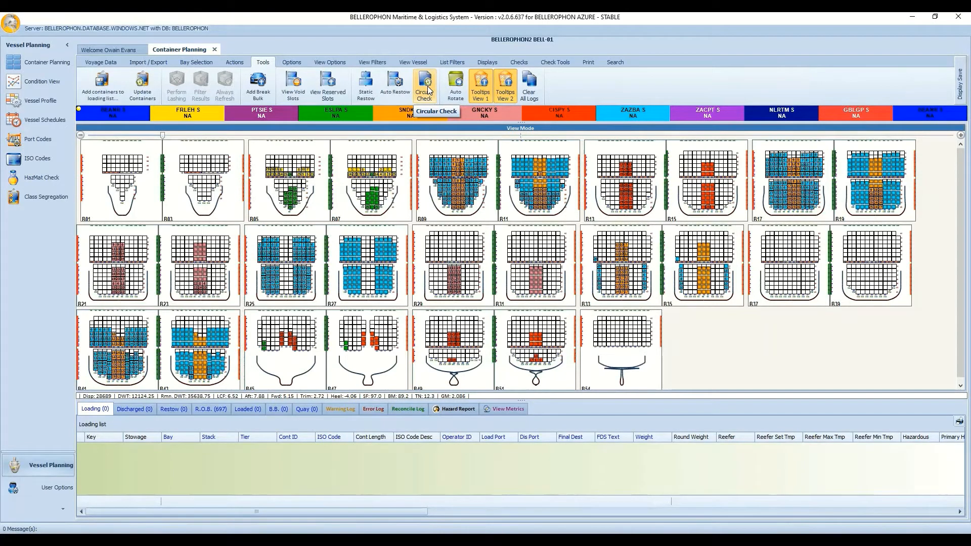
{"action": "left_click", "coordinate": [455, 83]}
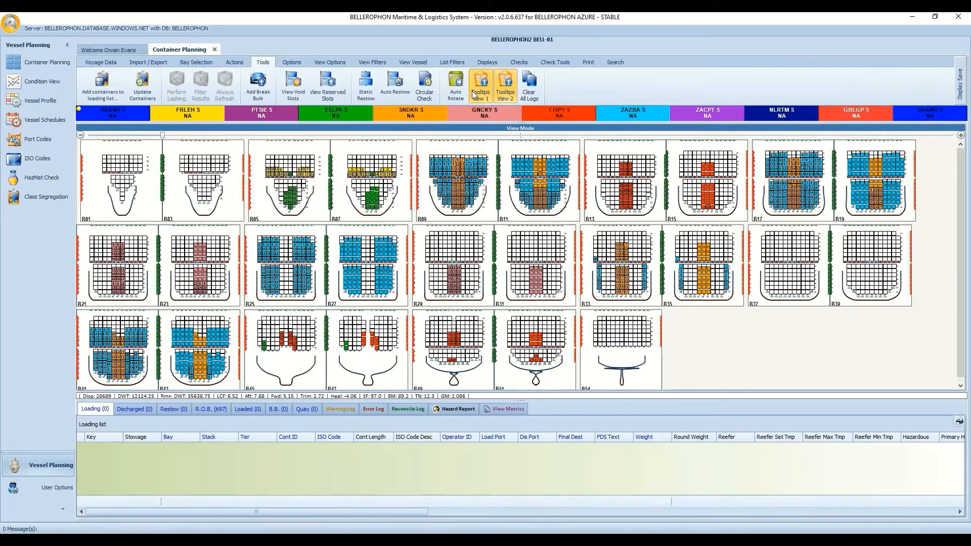
Turn Tooltips View 1 off and back on, then toggle Tooltips View 2.
{"action": "mouse_move", "coordinate": [465, 180]}
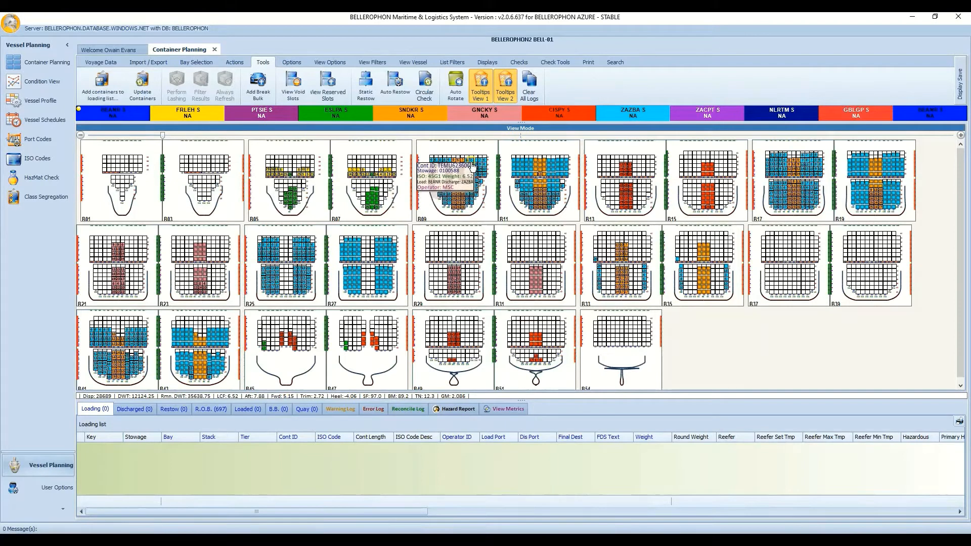
{"action": "left_click", "coordinate": [478, 88]}
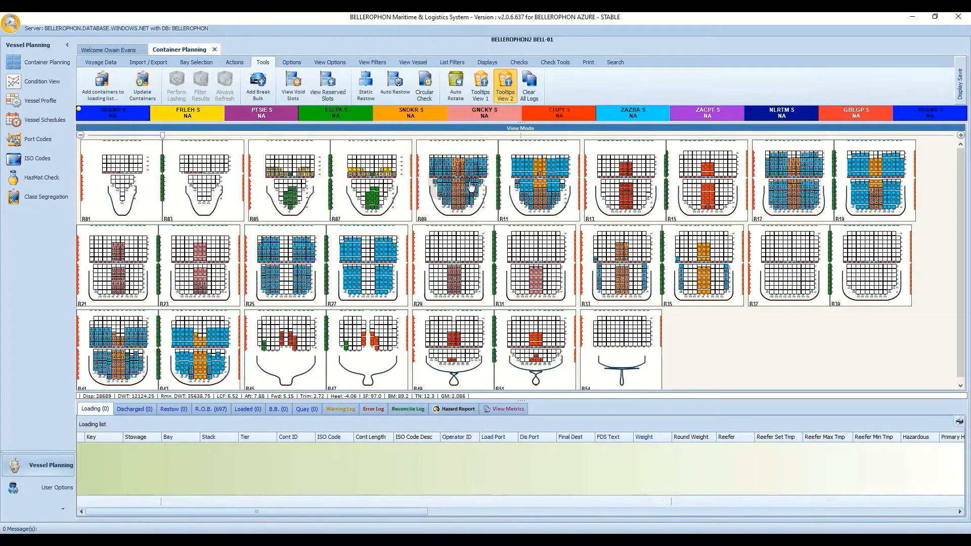
{"action": "left_click", "coordinate": [481, 91]}
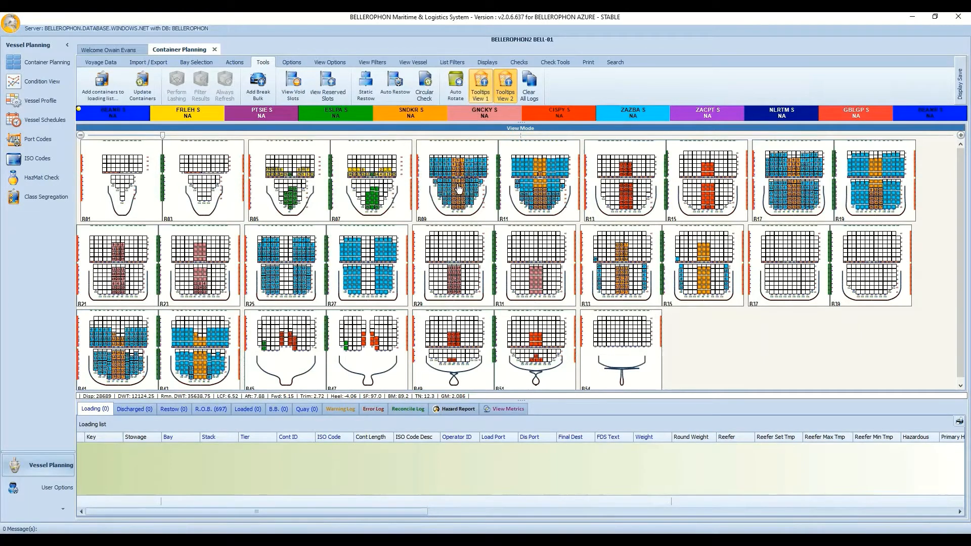
{"action": "left_click", "coordinate": [505, 96]}
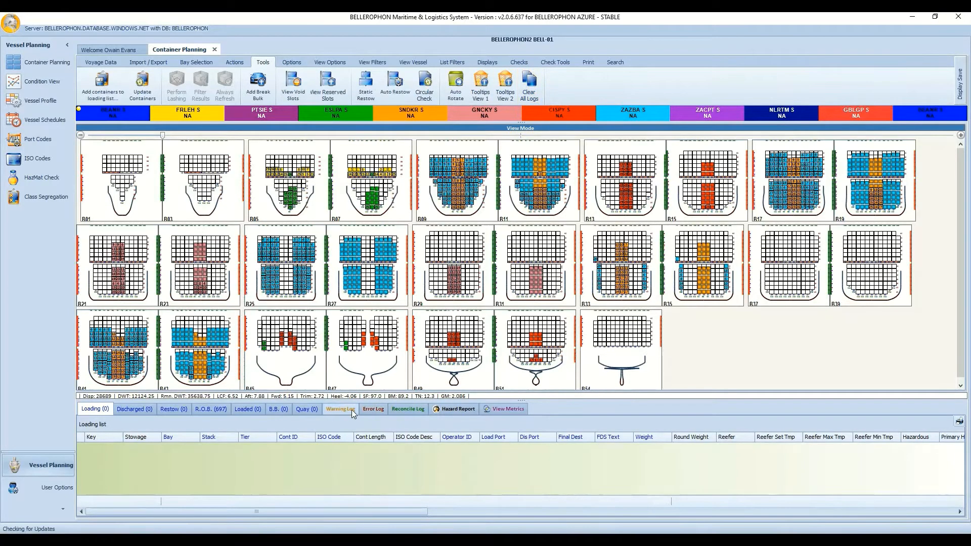
Show the plan's Error Log, then its Reconcile Log.
{"action": "left_click", "coordinate": [371, 408]}
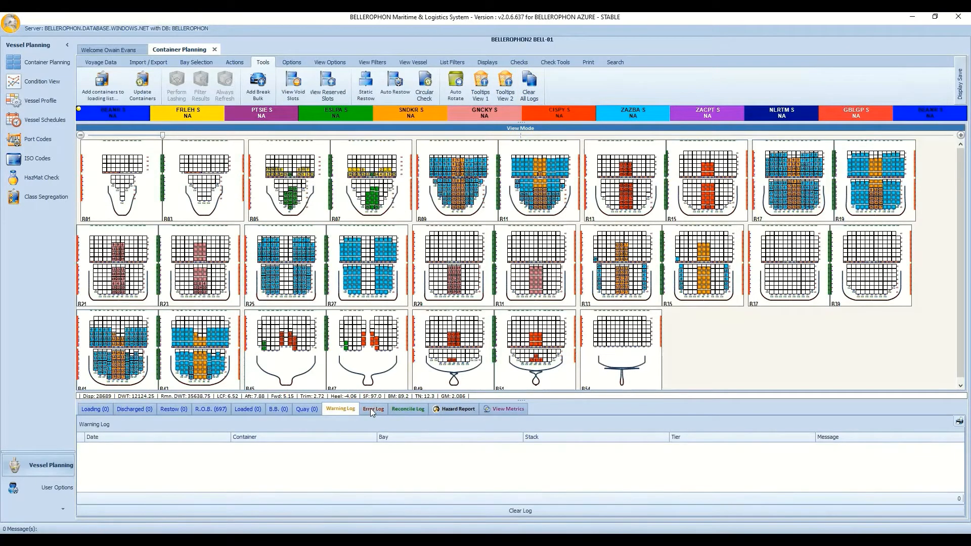
{"action": "left_click", "coordinate": [402, 408]}
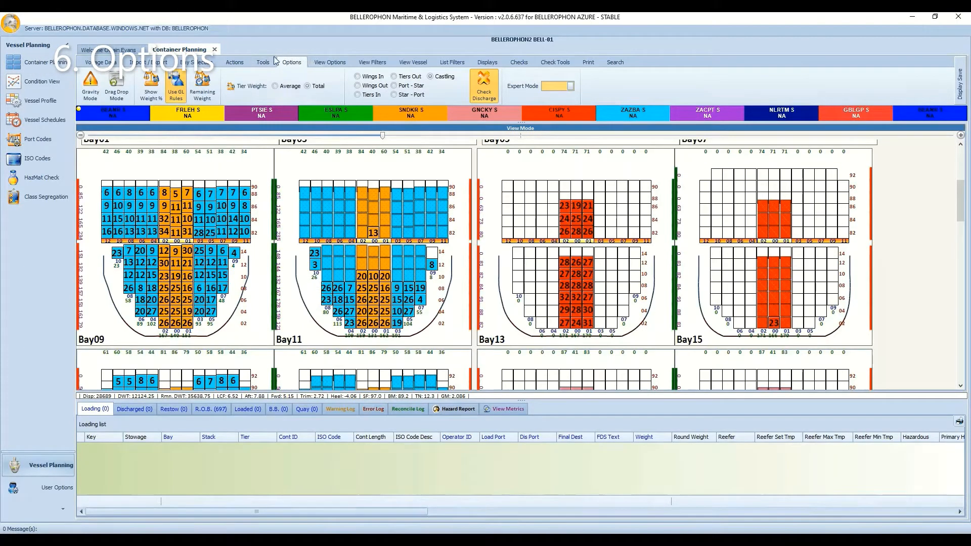
Switch Gravity Mode off and enable Drag Drop Mode.
{"action": "left_click", "coordinate": [89, 88]}
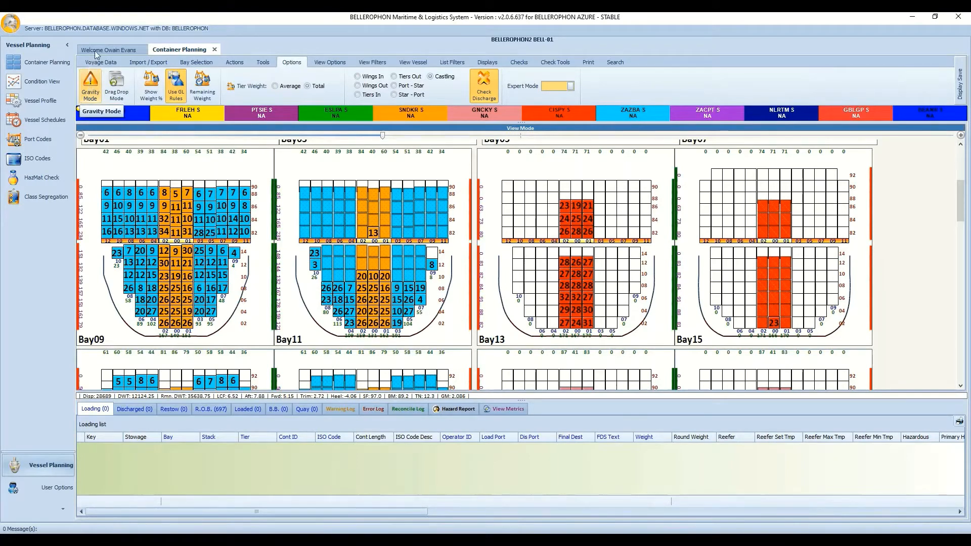
{"action": "left_click", "coordinate": [118, 90]}
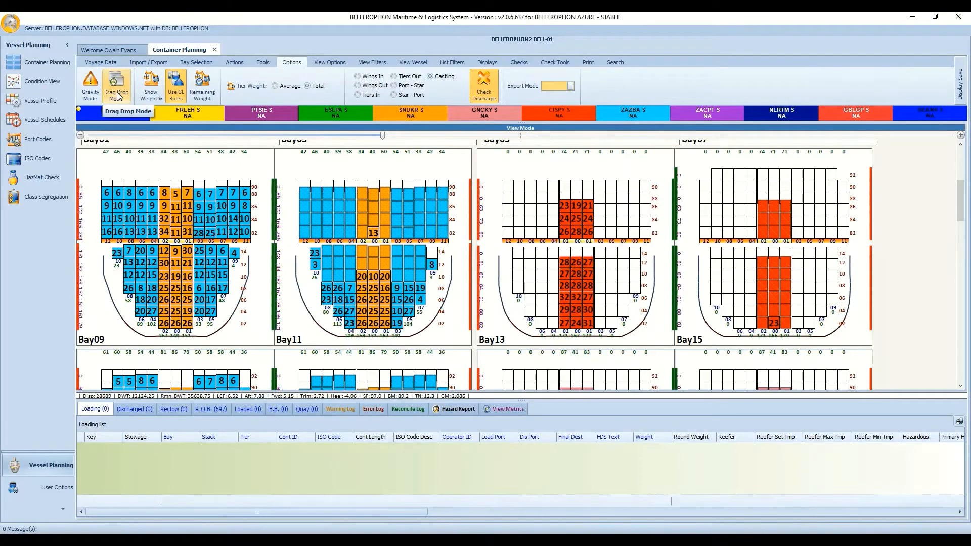
{"action": "left_click", "coordinate": [117, 93]}
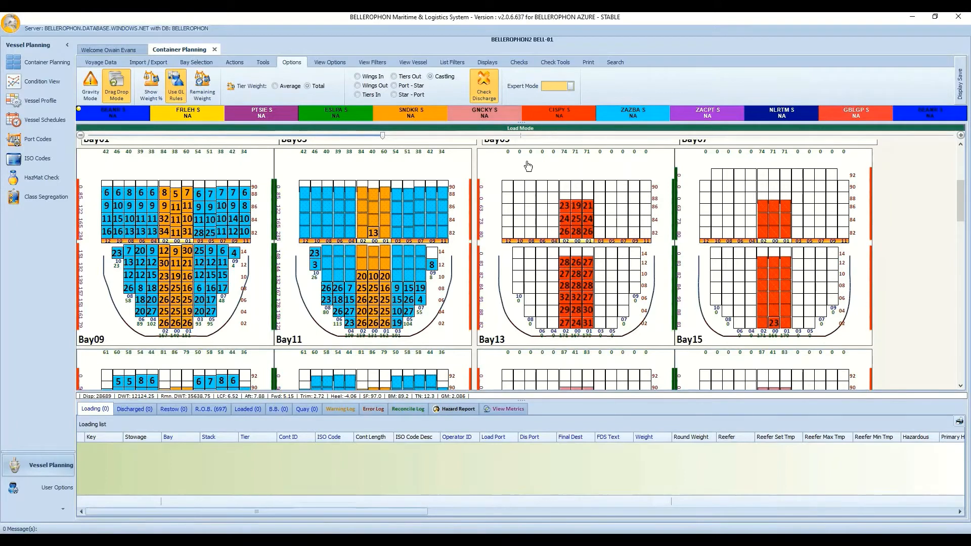
Select Bay13's on-deck slots, clear the selection, and return the bay plan to Viewing Mode.
{"action": "left_click_drag", "start_coordinate": [514, 159], "coordinate": [689, 248]}
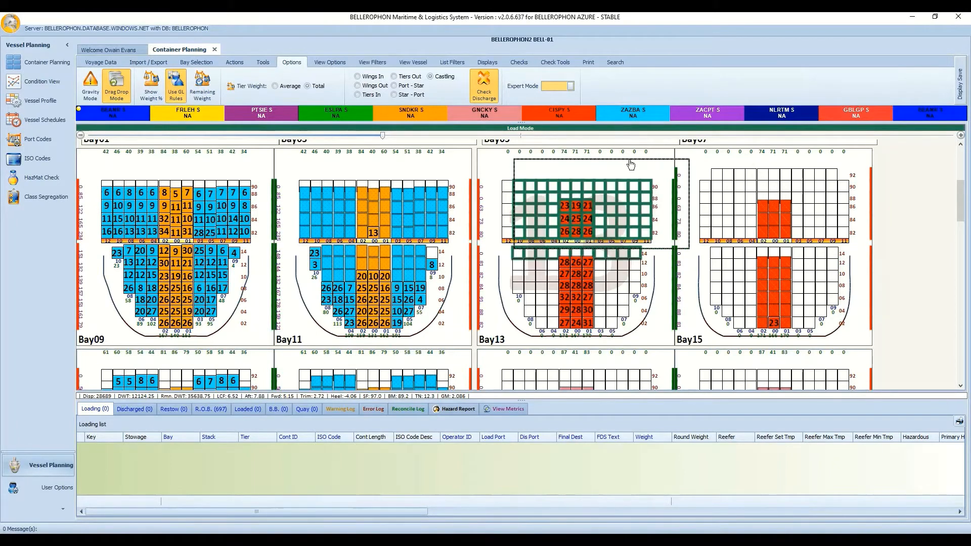
{"action": "left_click_drag", "start_coordinate": [631, 165], "coordinate": [628, 163]}
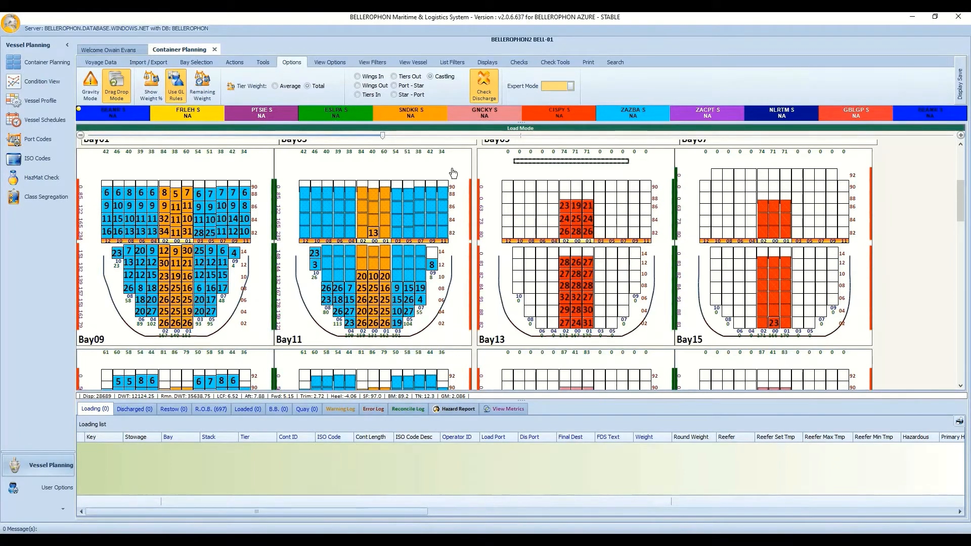
{"action": "right_click", "coordinate": [898, 192]}
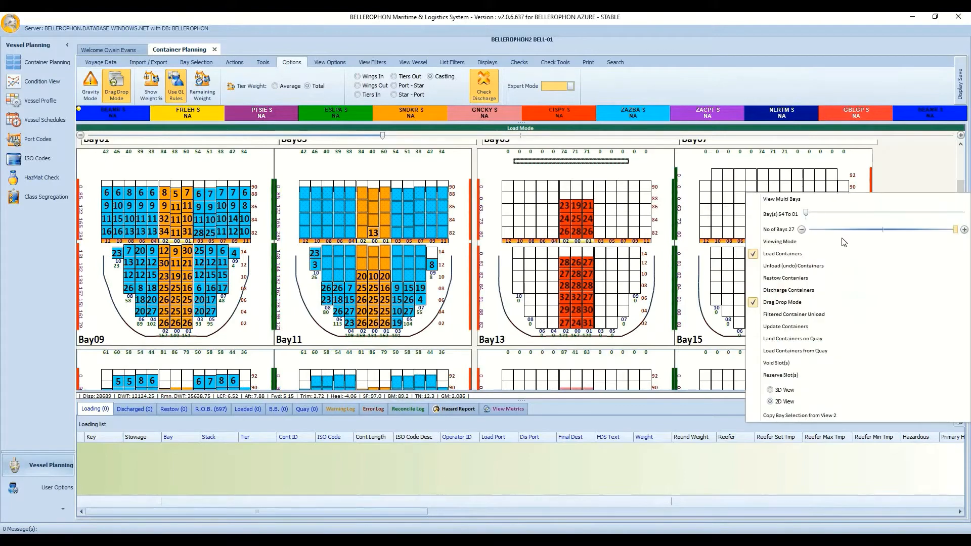
{"action": "left_click", "coordinate": [842, 237]}
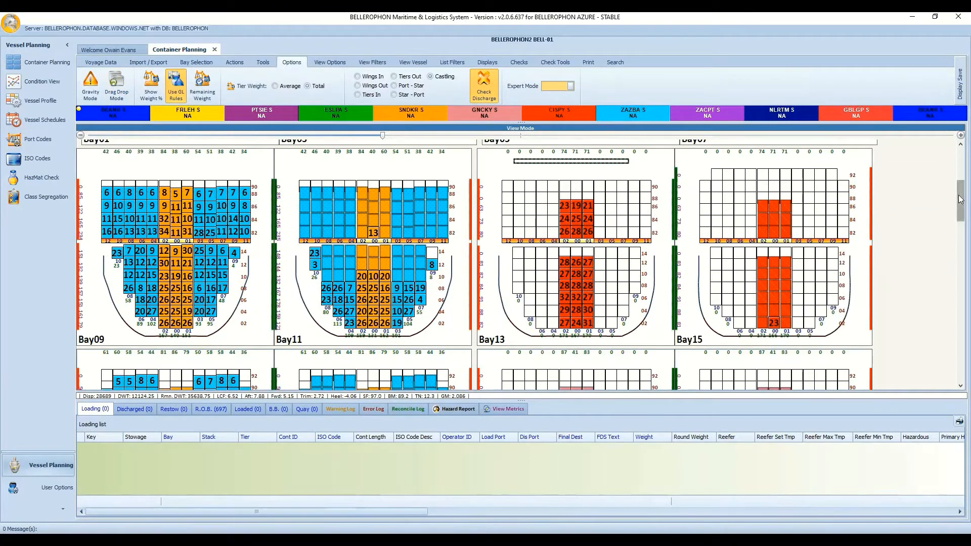
{"action": "left_click_drag", "start_coordinate": [959, 199], "coordinate": [960, 191]}
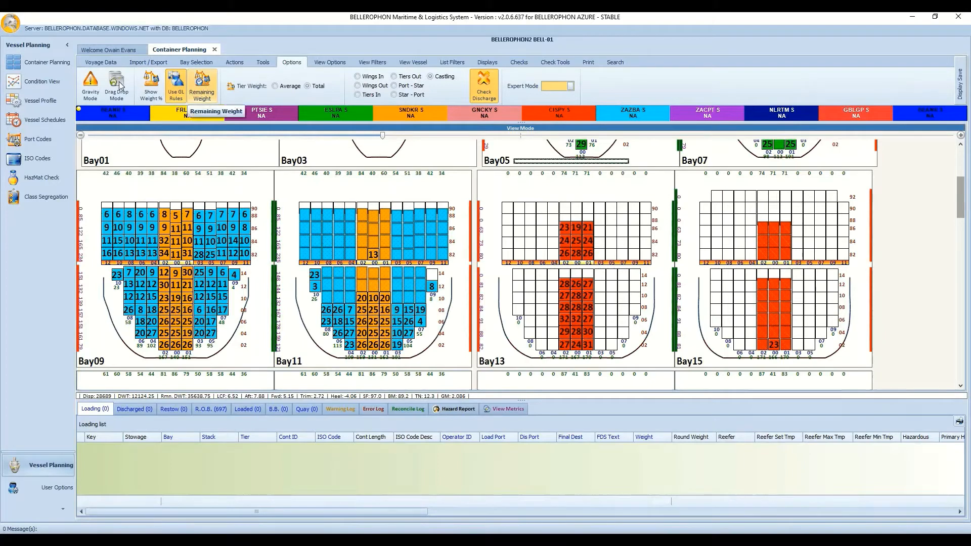
Toggle Drag Drop Mode and return the bay plan to Viewing Mode.
{"action": "left_click", "coordinate": [118, 85]}
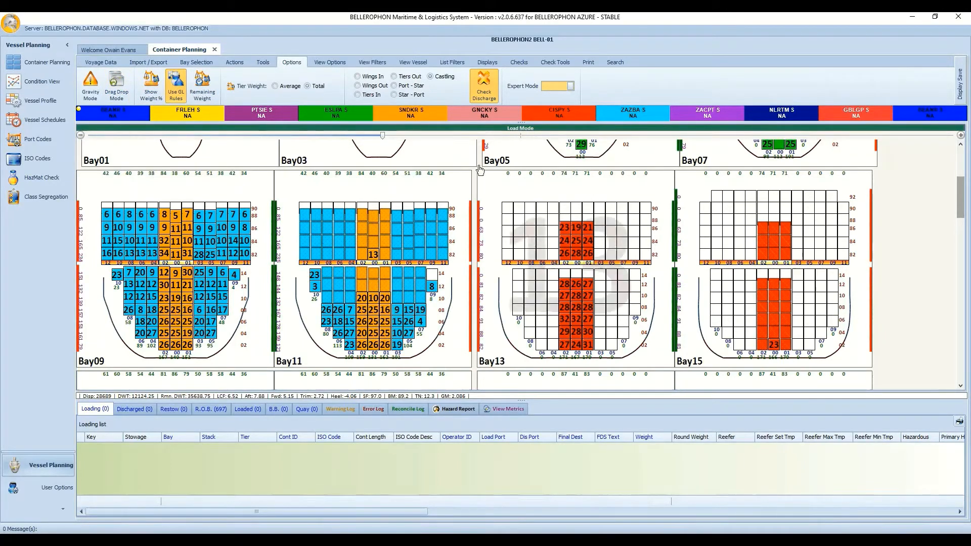
{"action": "right_click", "coordinate": [913, 209]}
{"action": "left_click", "coordinate": [580, 178]}
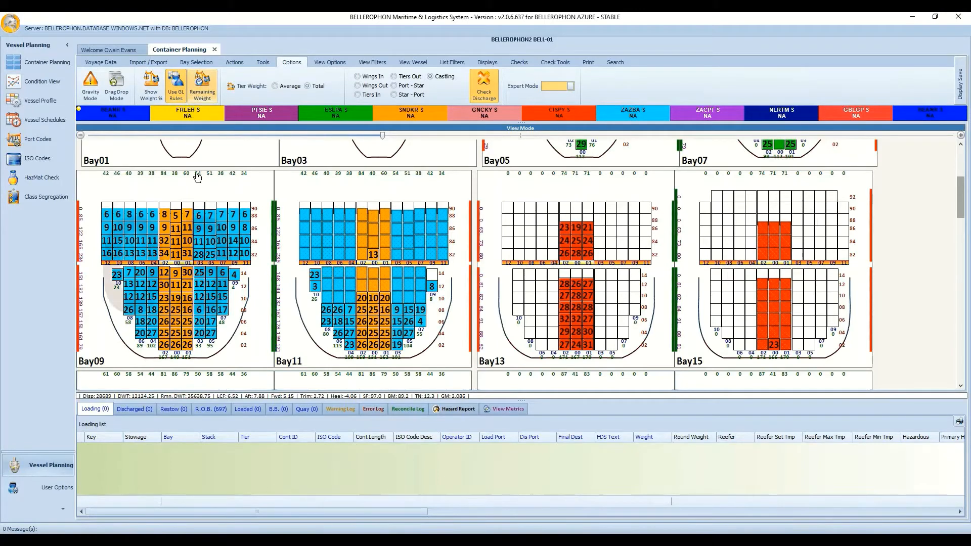
Turn Remaining Weight figures on and off, then switch to Simple Mode.
{"action": "left_click", "coordinate": [202, 88]}
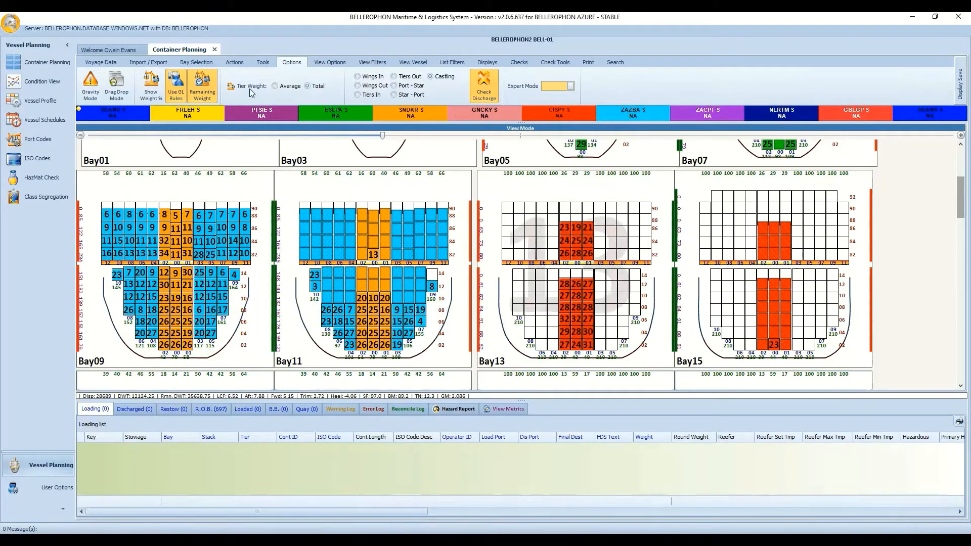
{"action": "left_click", "coordinate": [202, 84]}
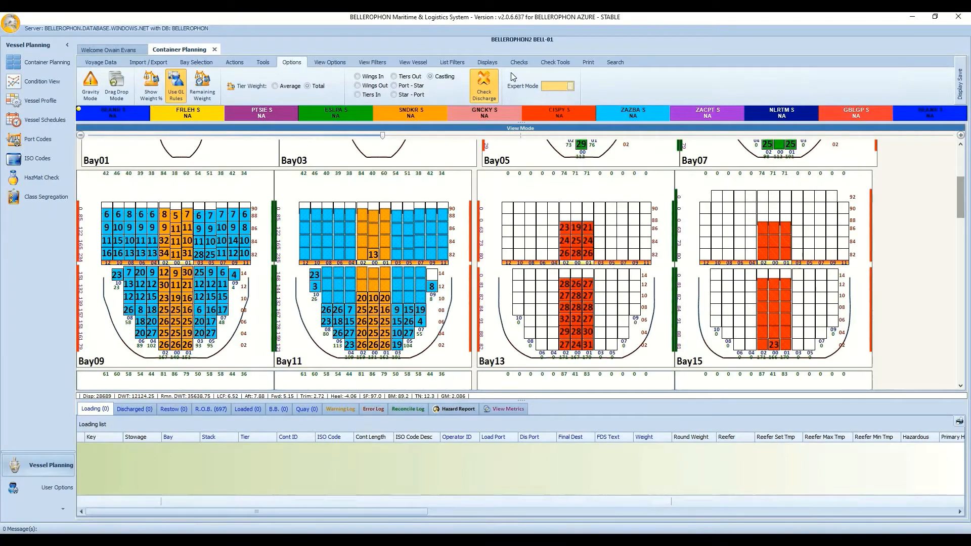
{"action": "left_click", "coordinate": [563, 87]}
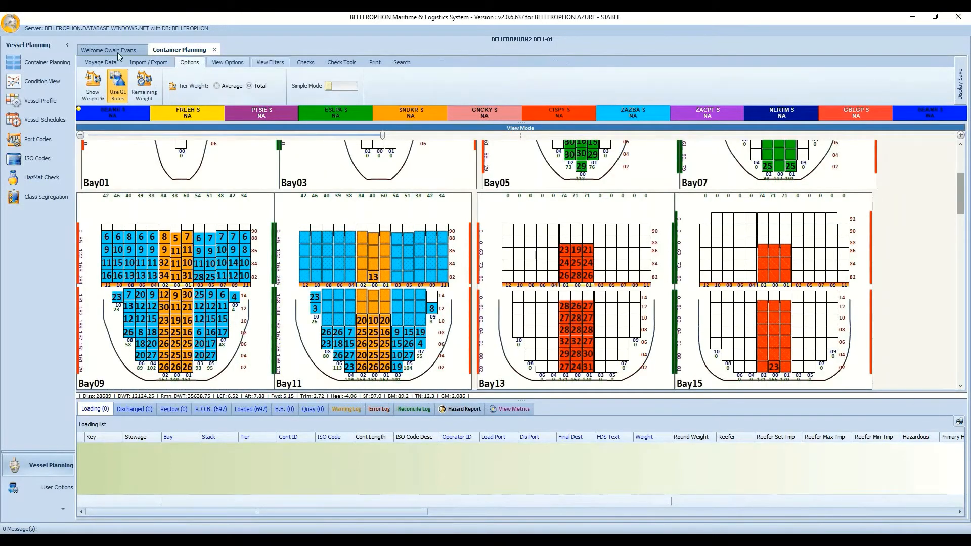
Browse Voyage Data, Import/Export, Options, View Options, View Filters, Checks, Check Tools, Print and Search.
{"action": "left_click", "coordinate": [108, 63]}
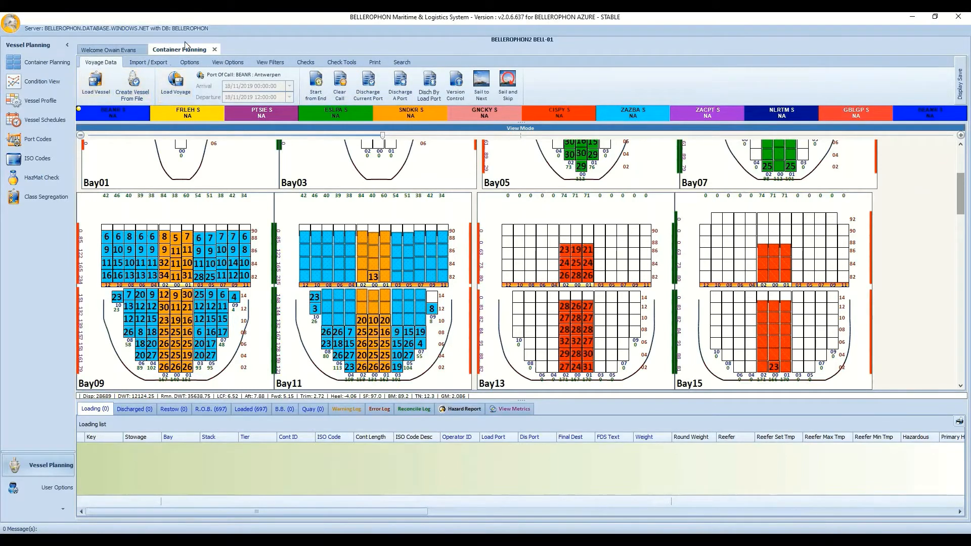
{"action": "left_click", "coordinate": [156, 62]}
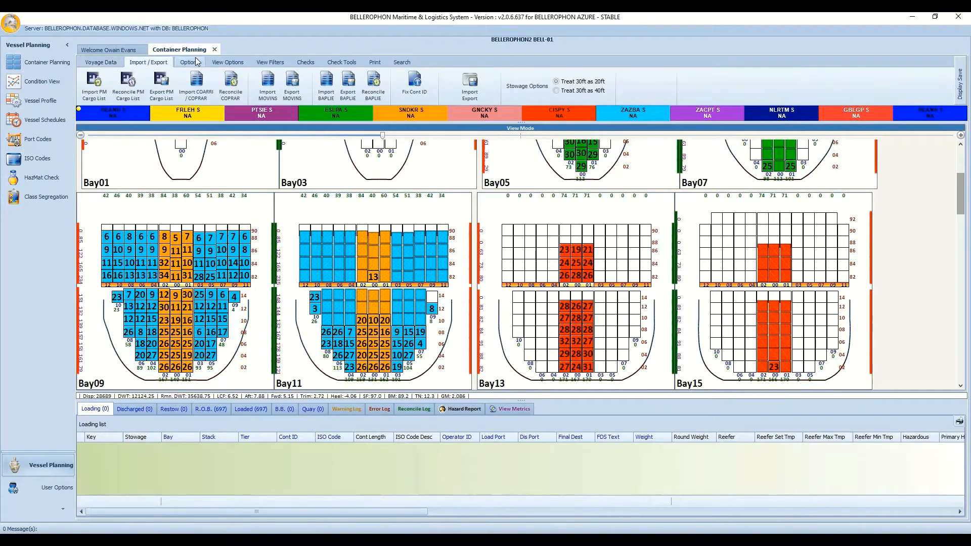
{"action": "left_click", "coordinate": [189, 62]}
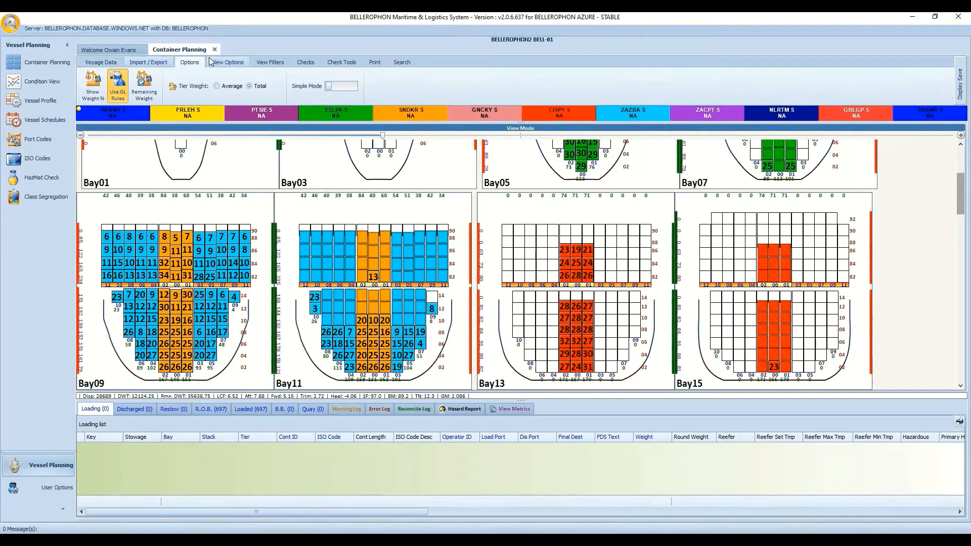
{"action": "left_click", "coordinate": [235, 64]}
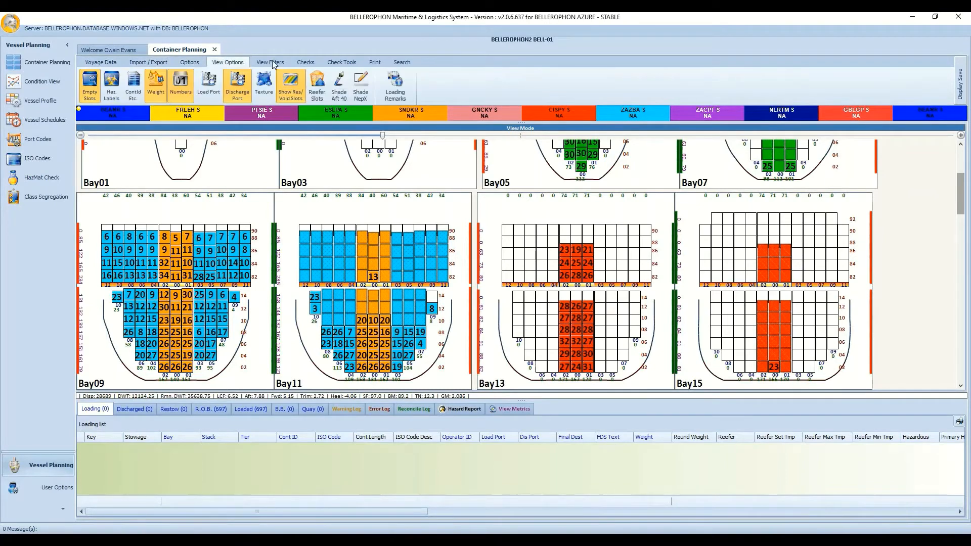
{"action": "left_click", "coordinate": [276, 65]}
{"action": "left_click", "coordinate": [306, 63]}
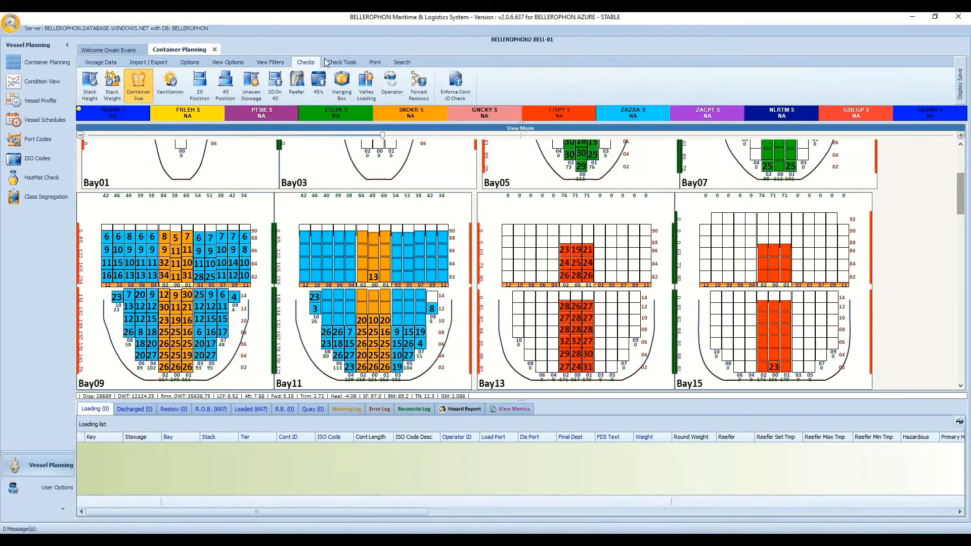
{"action": "left_click", "coordinate": [342, 63]}
{"action": "left_click", "coordinate": [376, 63]}
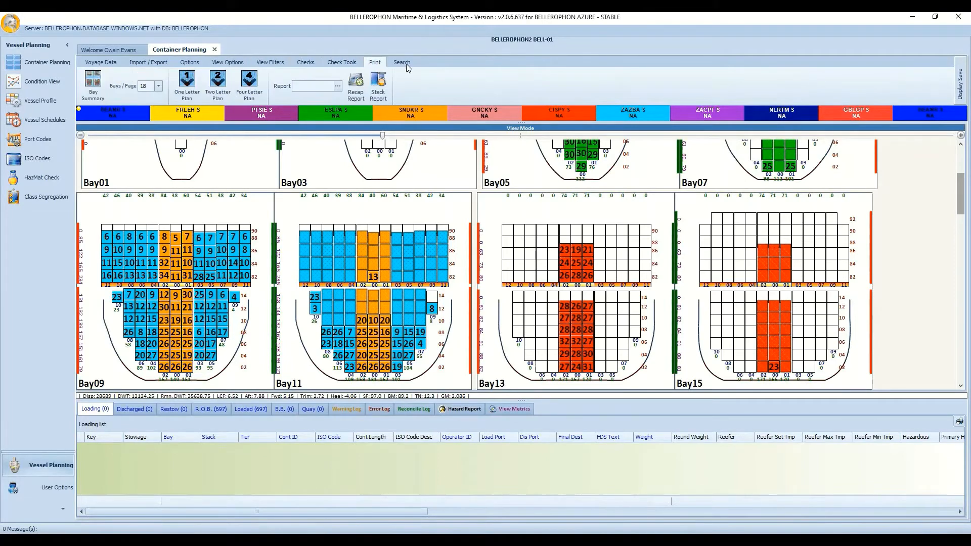
{"action": "left_click", "coordinate": [405, 63]}
Go back through View Options to Options and switch back to Expert Mode.
{"action": "left_click", "coordinate": [236, 60]}
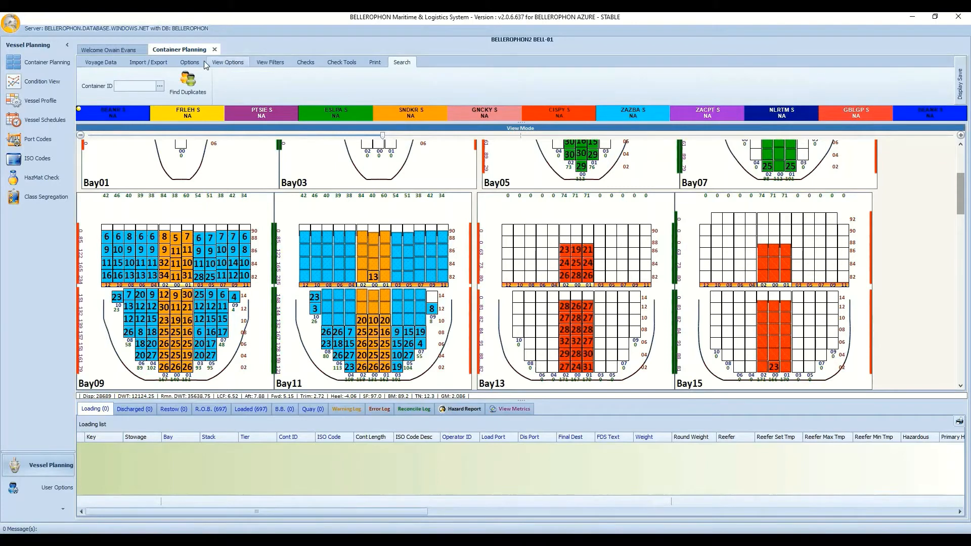
{"action": "left_click", "coordinate": [192, 62]}
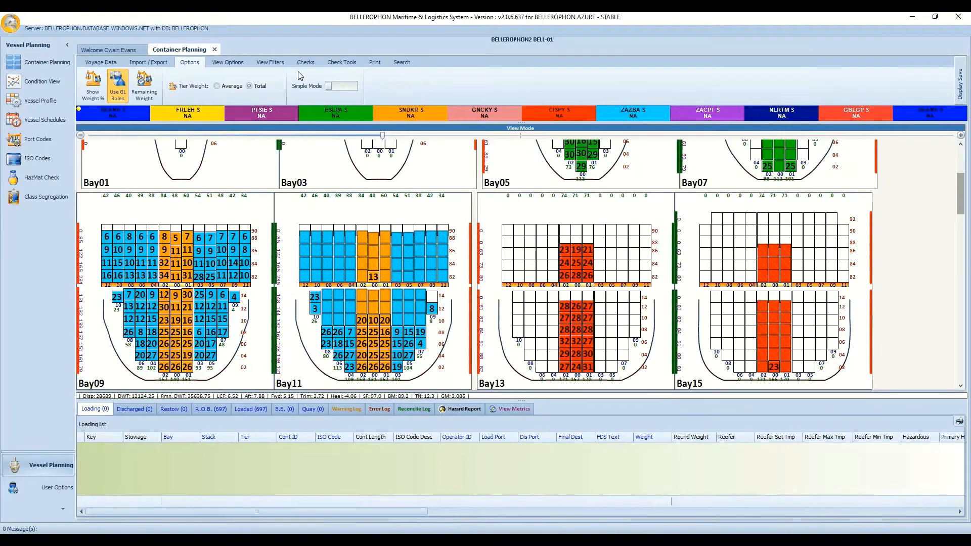
{"action": "left_click", "coordinate": [332, 87]}
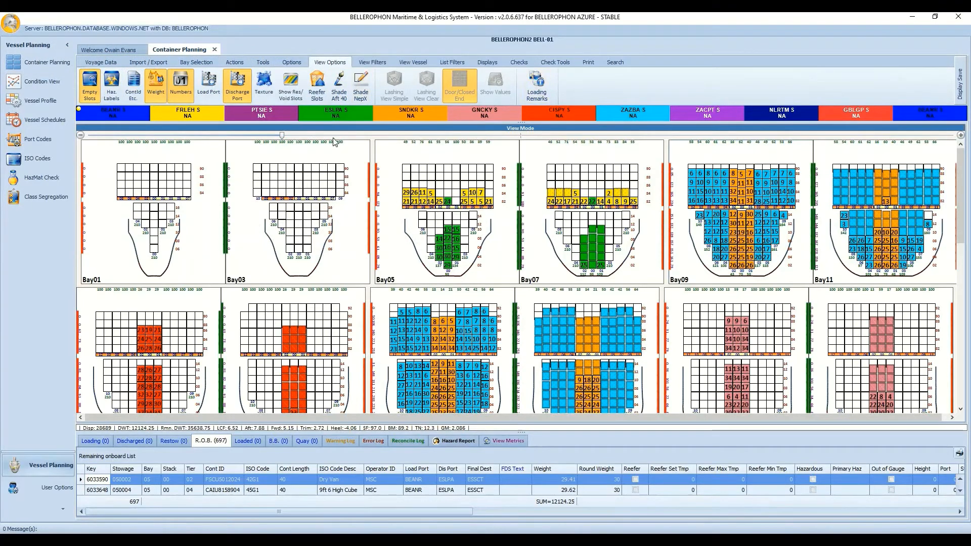
Toggle Empty Slots off and on, Haz. Labels on and off twice, then show ContId Etc. in the cells.
{"action": "left_click", "coordinate": [89, 87]}
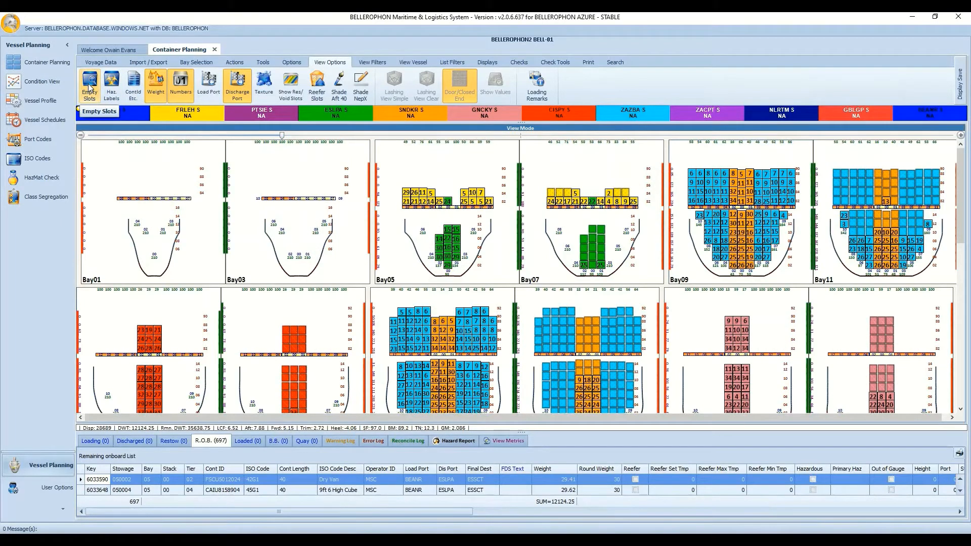
{"action": "left_click", "coordinate": [90, 87]}
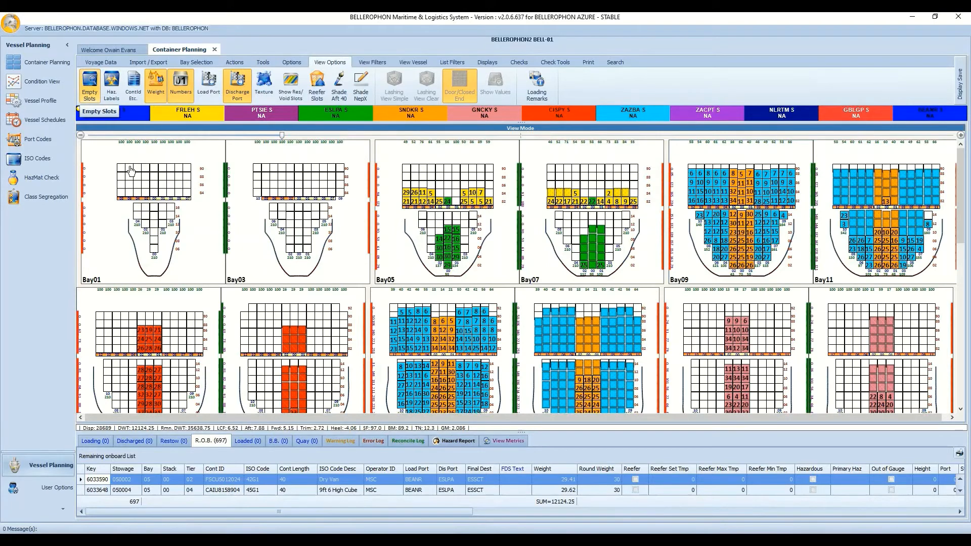
{"action": "left_click", "coordinate": [112, 86]}
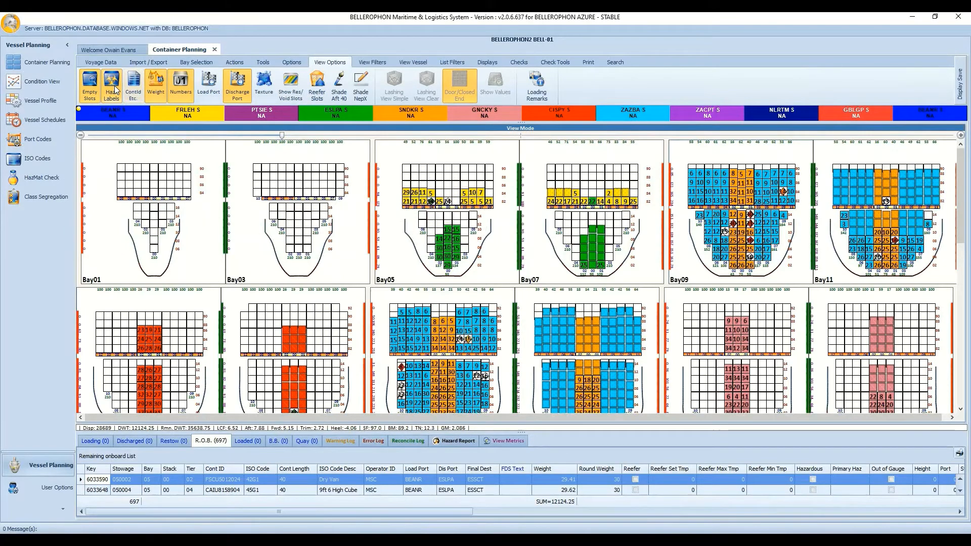
{"action": "left_click", "coordinate": [114, 88]}
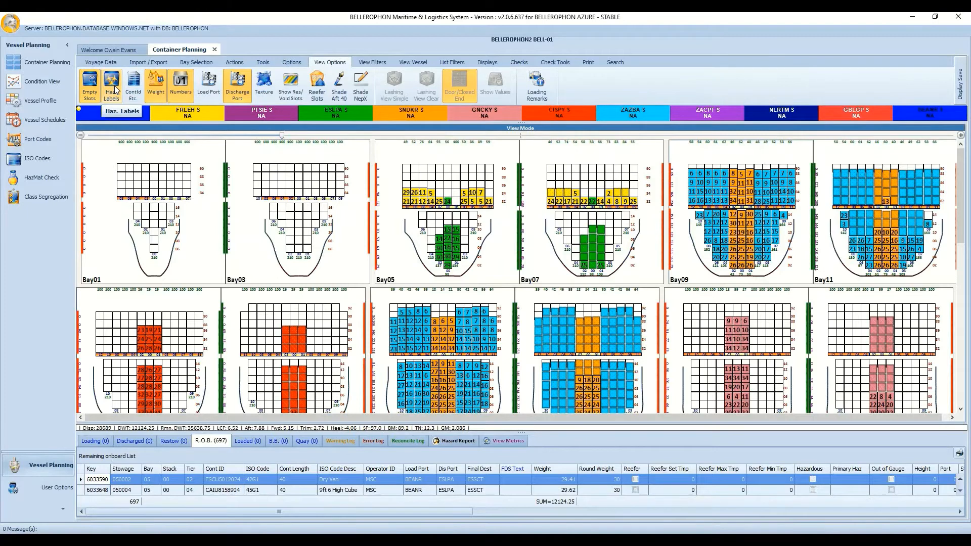
{"action": "left_click", "coordinate": [116, 89]}
{"action": "left_click", "coordinate": [115, 89]}
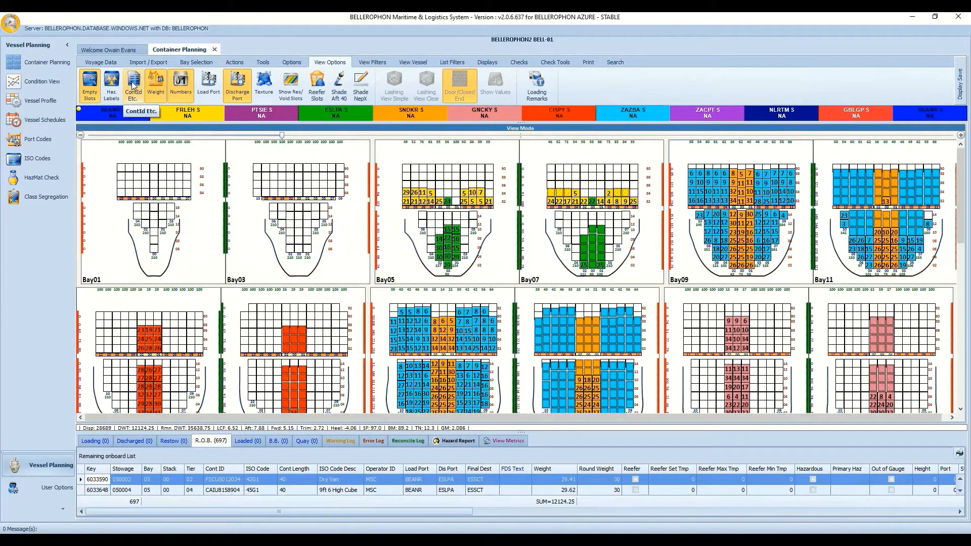
{"action": "left_click", "coordinate": [133, 85]}
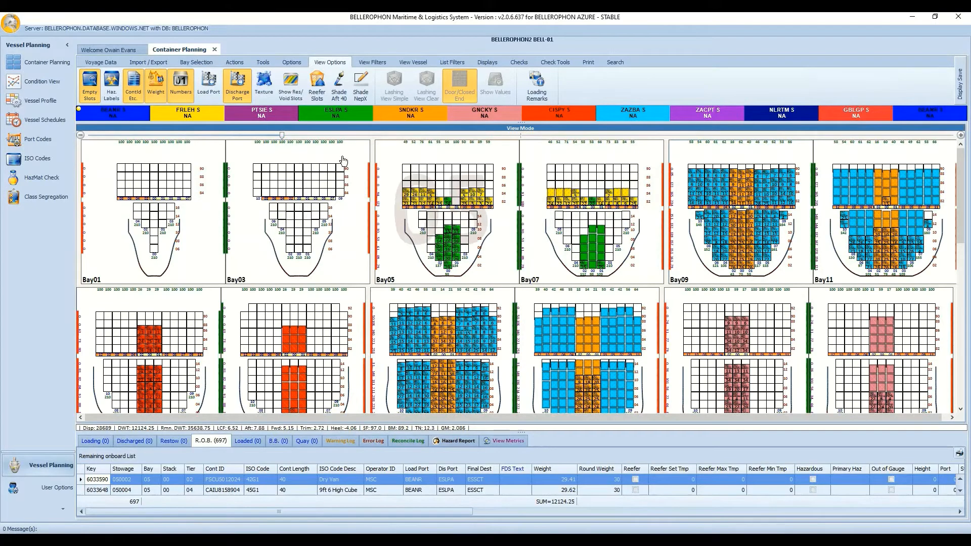
Switch cells between container IDs and weights, and try alternate Numbers before restoring standard numbering.
{"action": "left_click", "coordinate": [139, 87]}
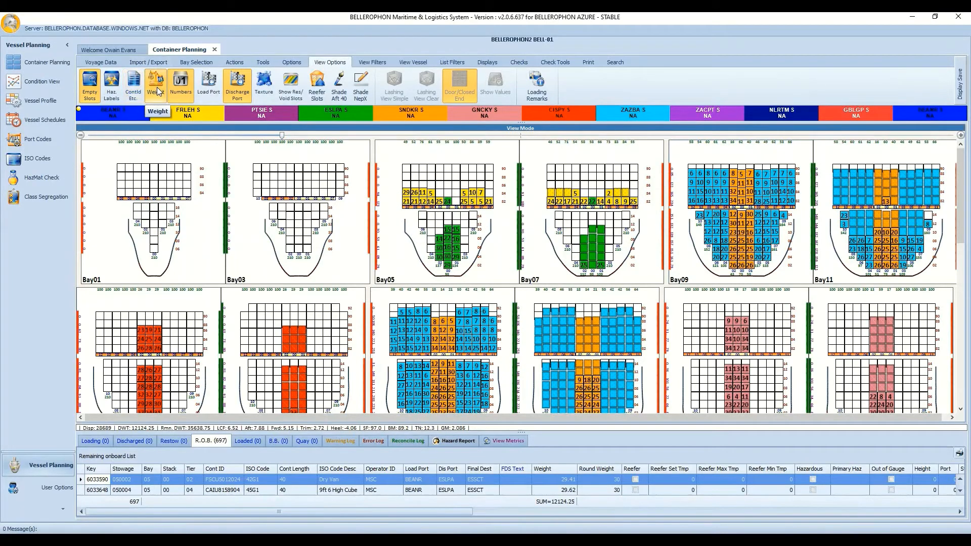
{"action": "left_click", "coordinate": [156, 87]}
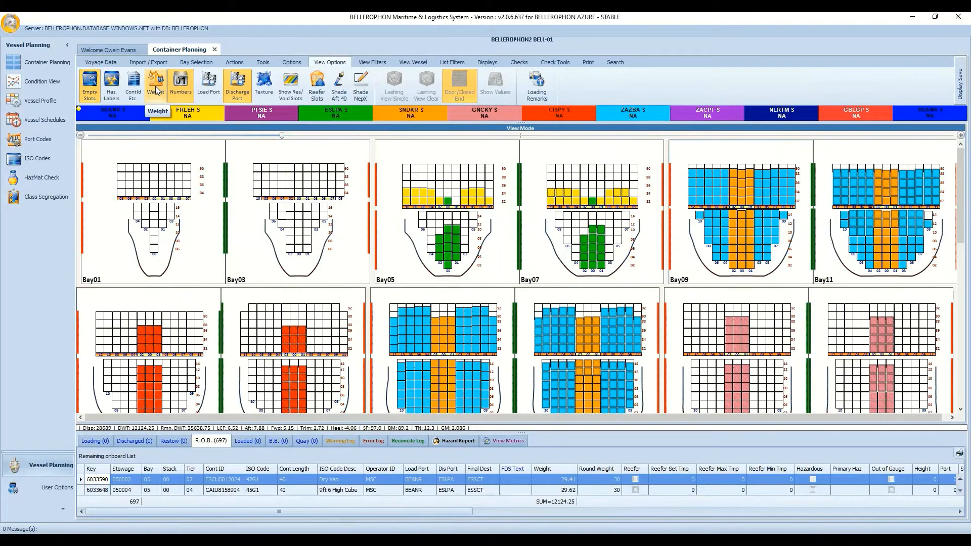
{"action": "left_click", "coordinate": [137, 86]}
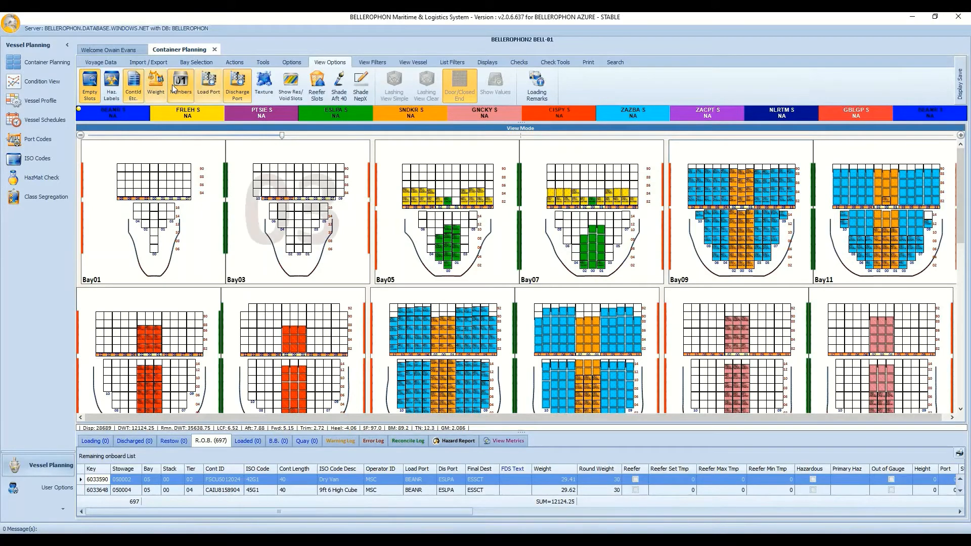
{"action": "left_click", "coordinate": [139, 79]}
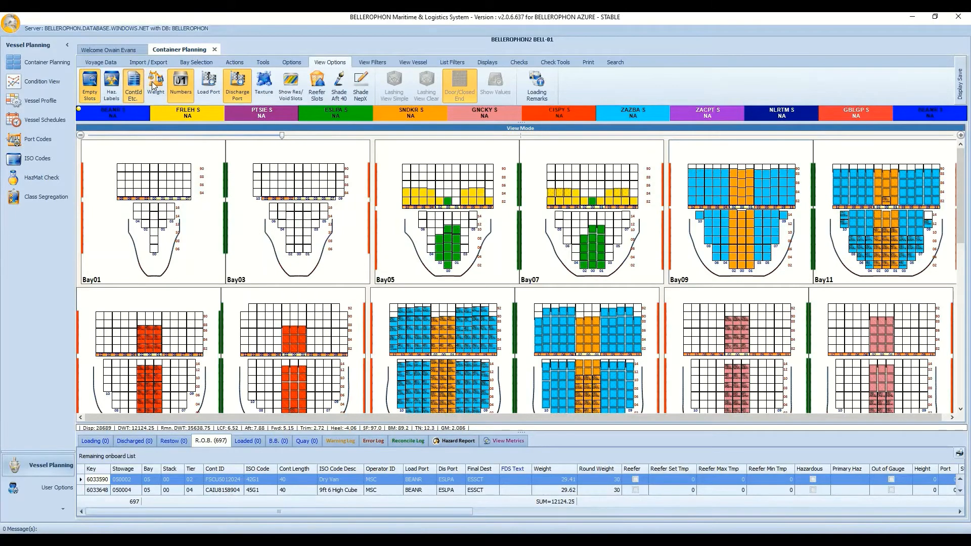
{"action": "left_click", "coordinate": [156, 85]}
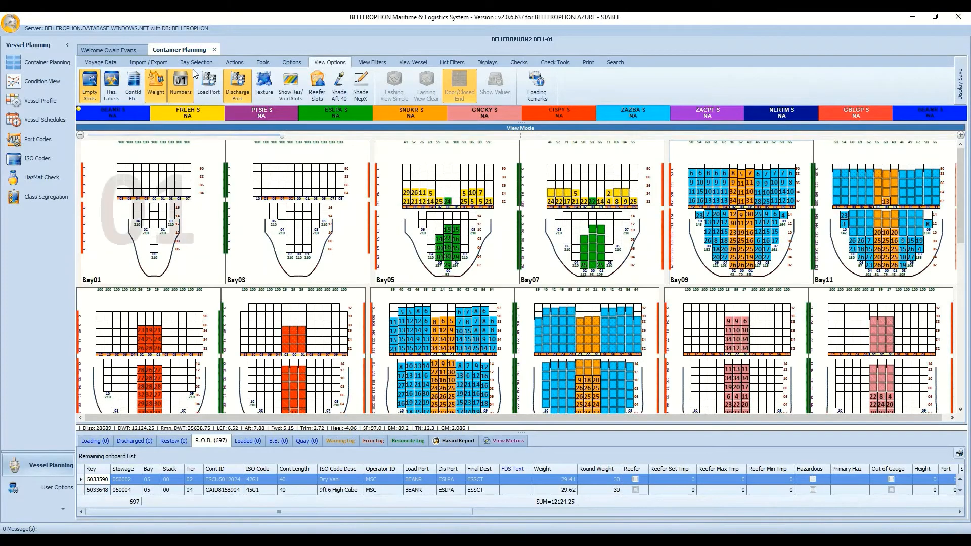
{"action": "left_click", "coordinate": [184, 87]}
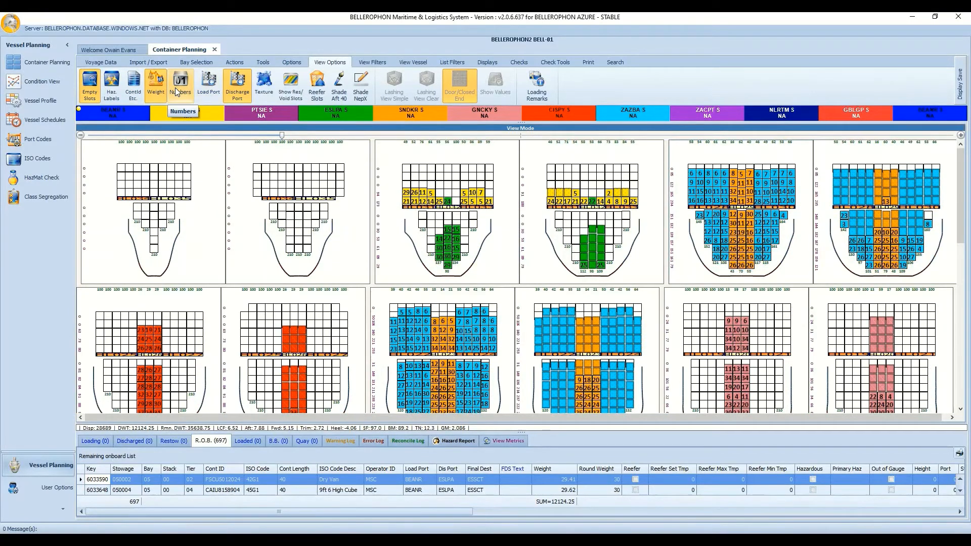
{"action": "left_click", "coordinate": [175, 87]}
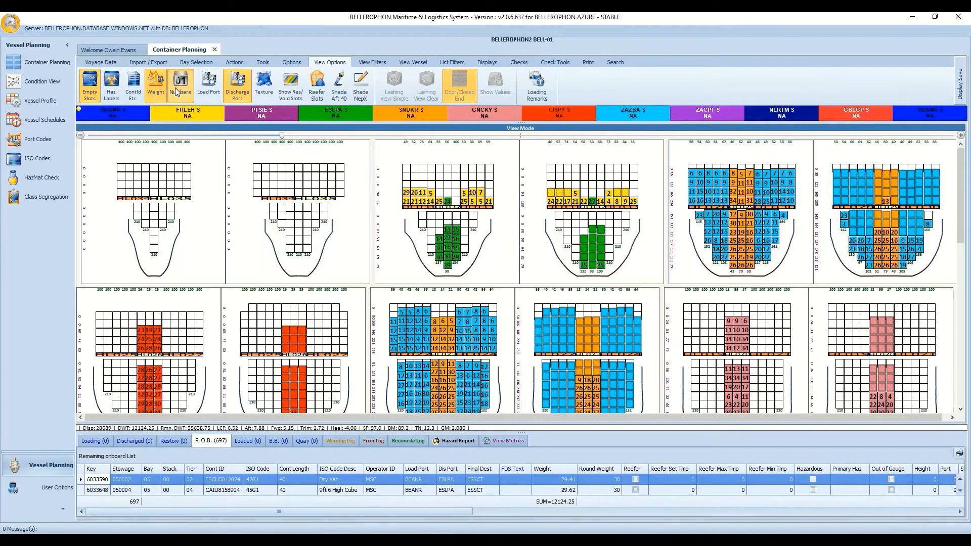
Colour containers by load port, then by discharge port again, and toggle Texture on and off.
{"action": "left_click", "coordinate": [211, 86]}
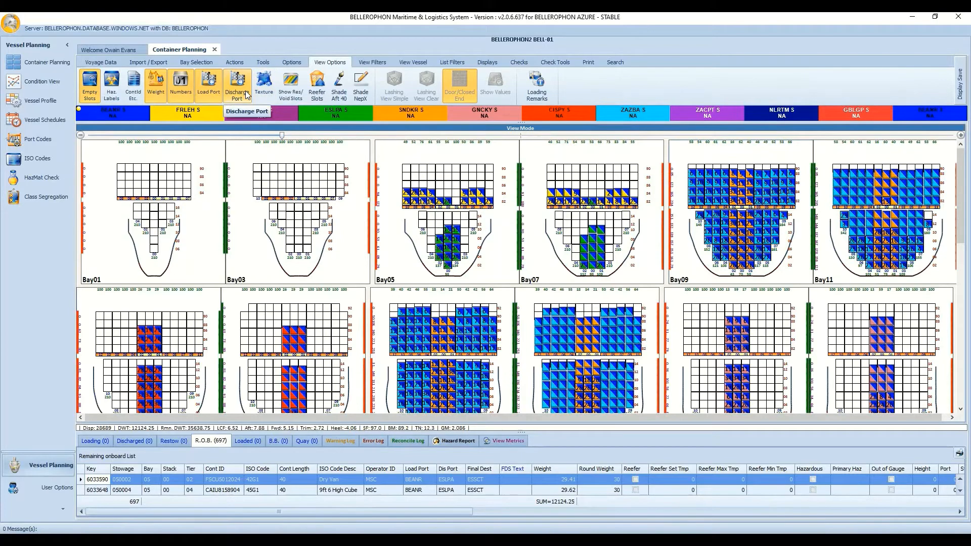
{"action": "left_click", "coordinate": [246, 95]}
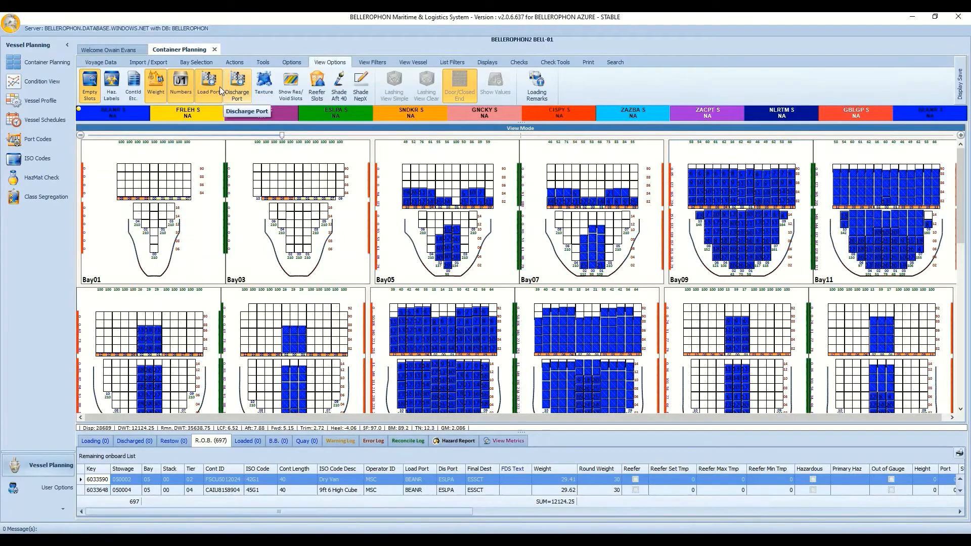
{"action": "left_click", "coordinate": [220, 91]}
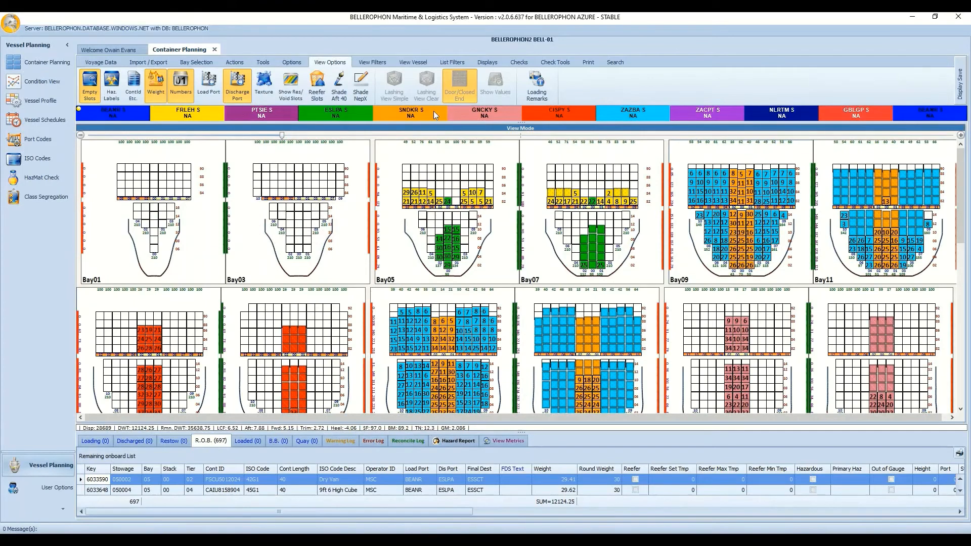
{"action": "left_click", "coordinate": [270, 89]}
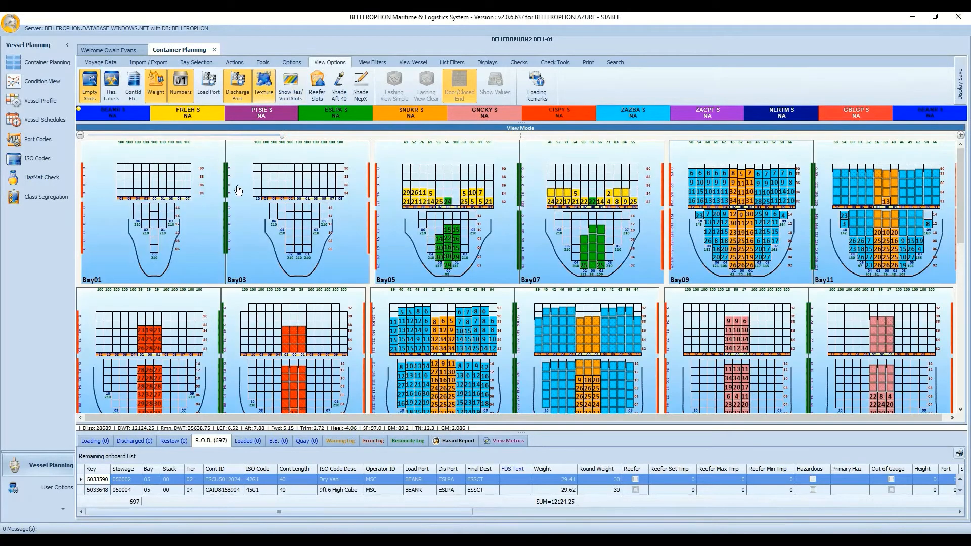
{"action": "left_click", "coordinate": [264, 93]}
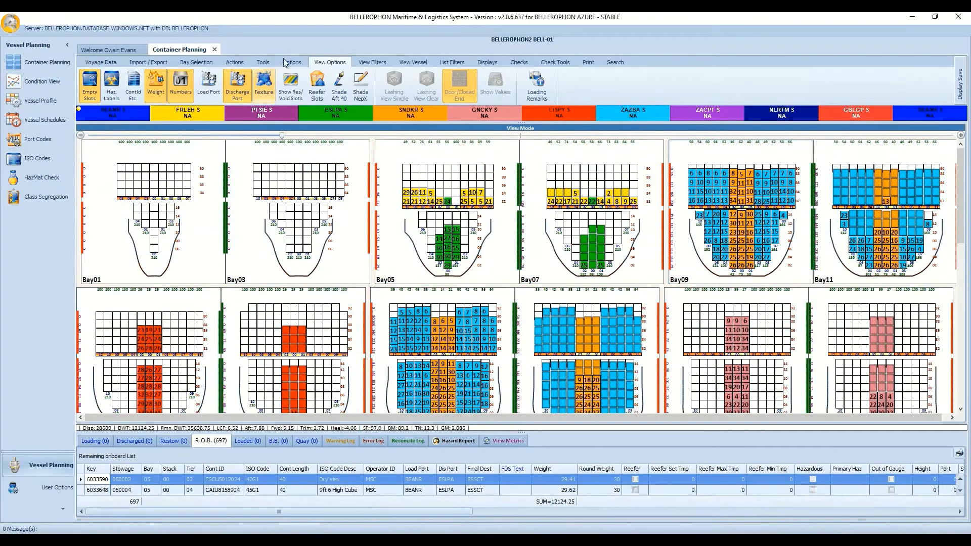
{"action": "left_click", "coordinate": [366, 62]}
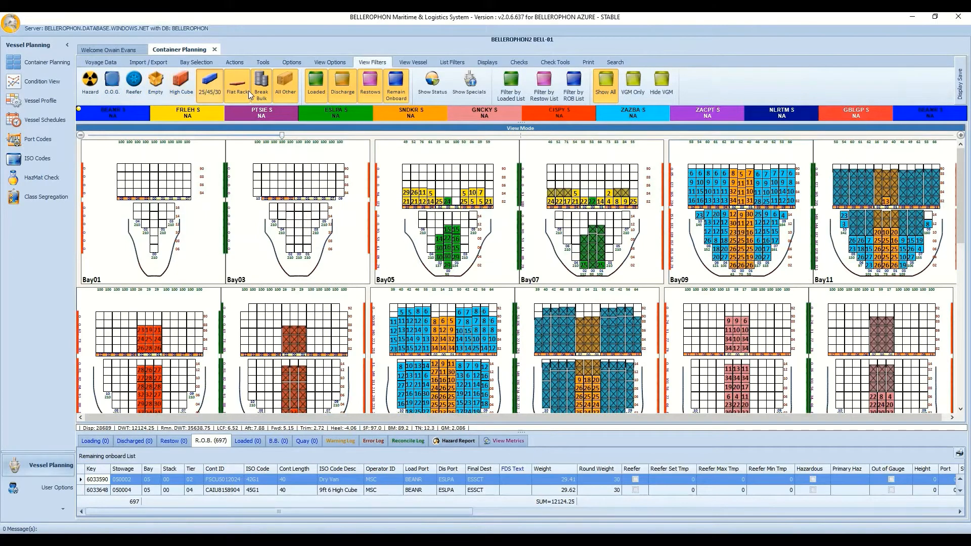
Toggle All Other off and back on, then turn on Show Specials.
{"action": "left_click", "coordinate": [278, 92]}
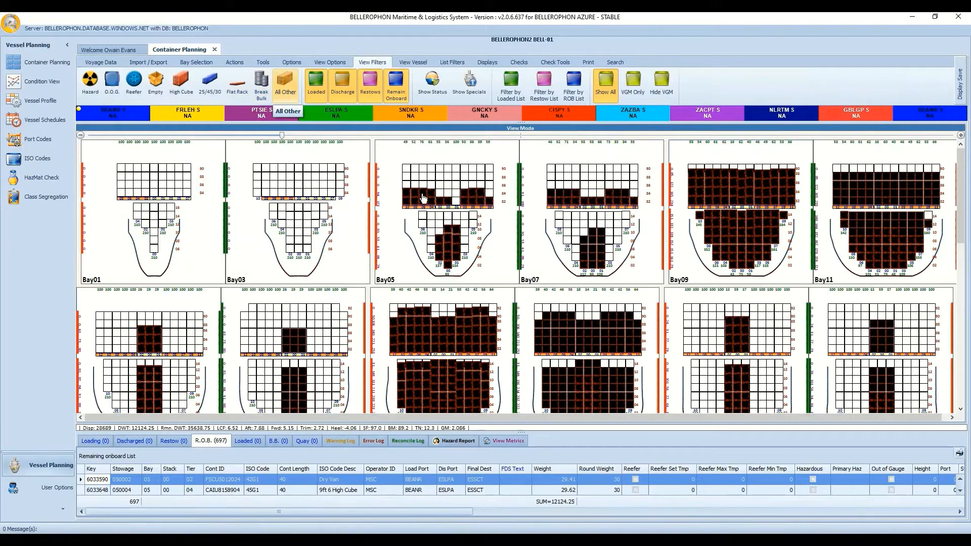
{"action": "left_click", "coordinate": [292, 92]}
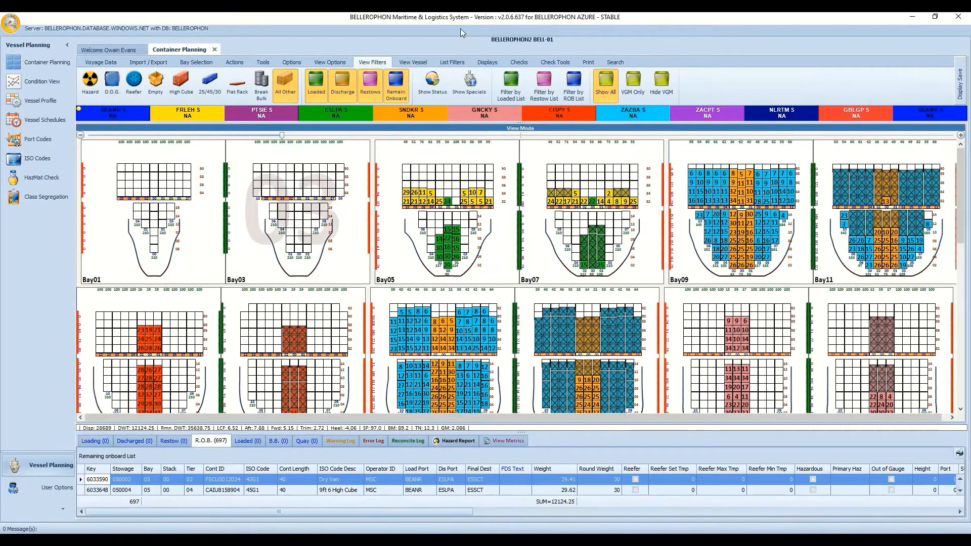
{"action": "left_click", "coordinate": [470, 83]}
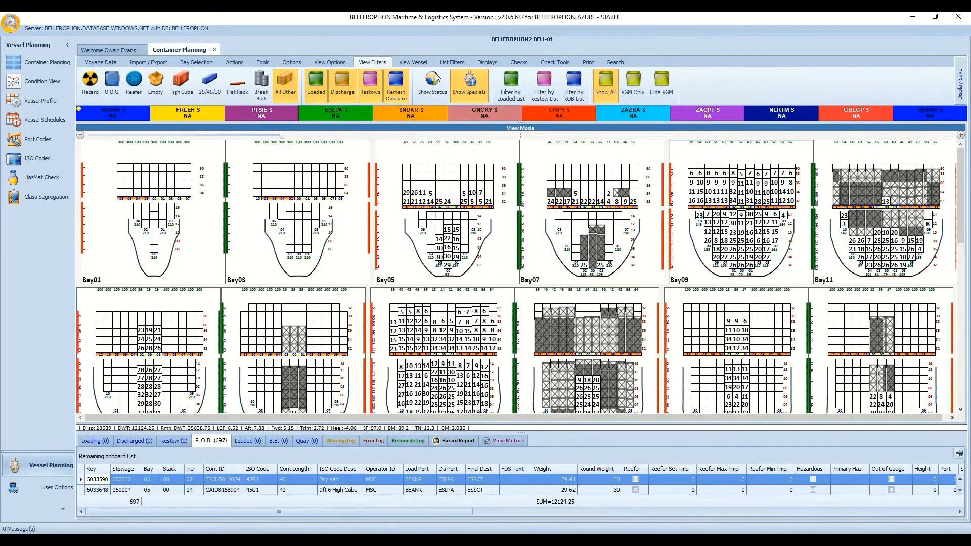
Enable Hazard, O.O.G., Reefer, Empty, High Cube, Flat Rack and Break Bulk filters, then turn Show Specials off.
{"action": "left_click", "coordinate": [91, 87]}
{"action": "left_click", "coordinate": [112, 83]}
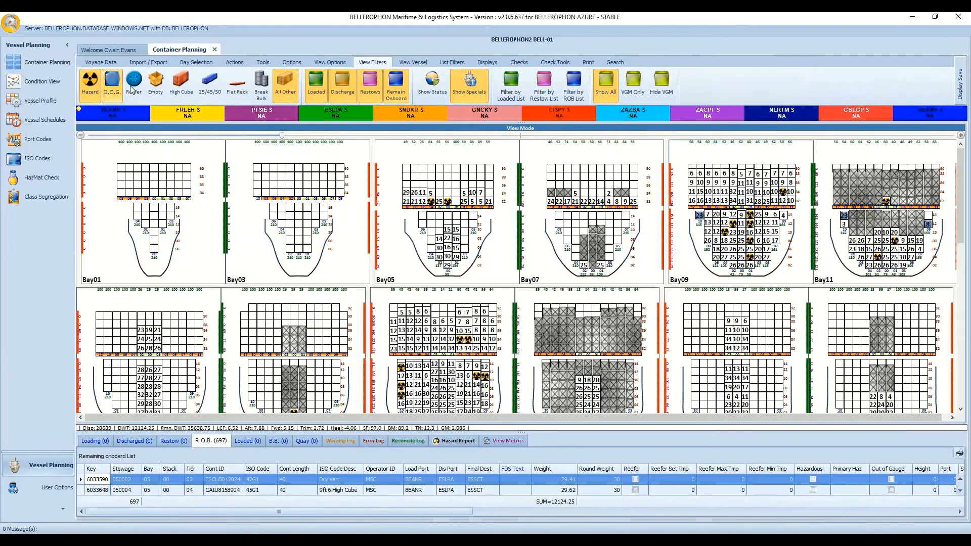
{"action": "left_click", "coordinate": [157, 87]}
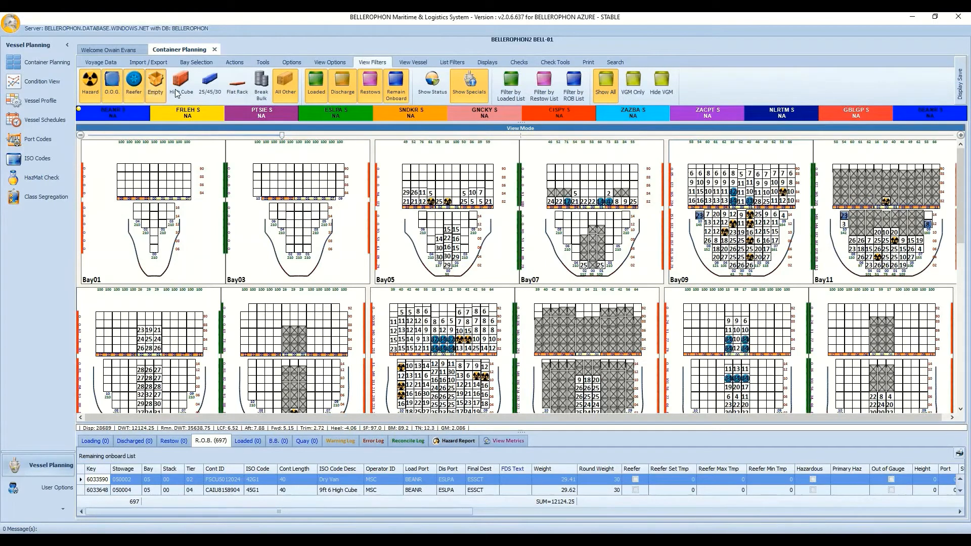
{"action": "left_click", "coordinate": [181, 86]}
{"action": "left_click", "coordinate": [207, 88]}
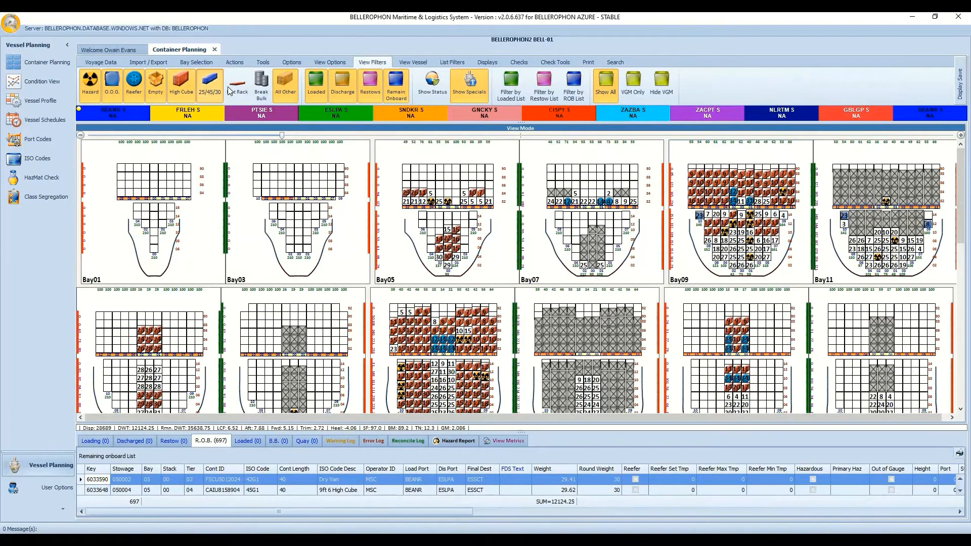
{"action": "left_click", "coordinate": [237, 87]}
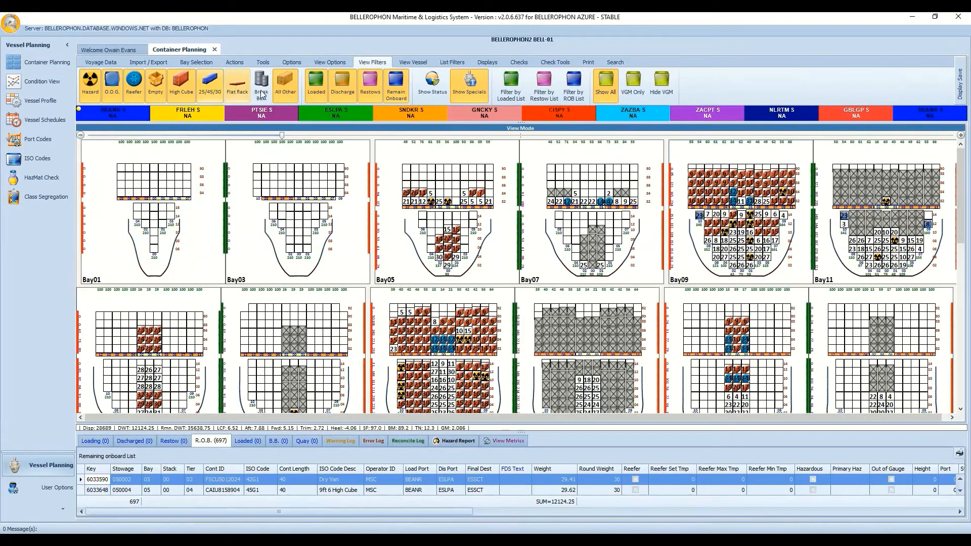
{"action": "left_click", "coordinate": [261, 87]}
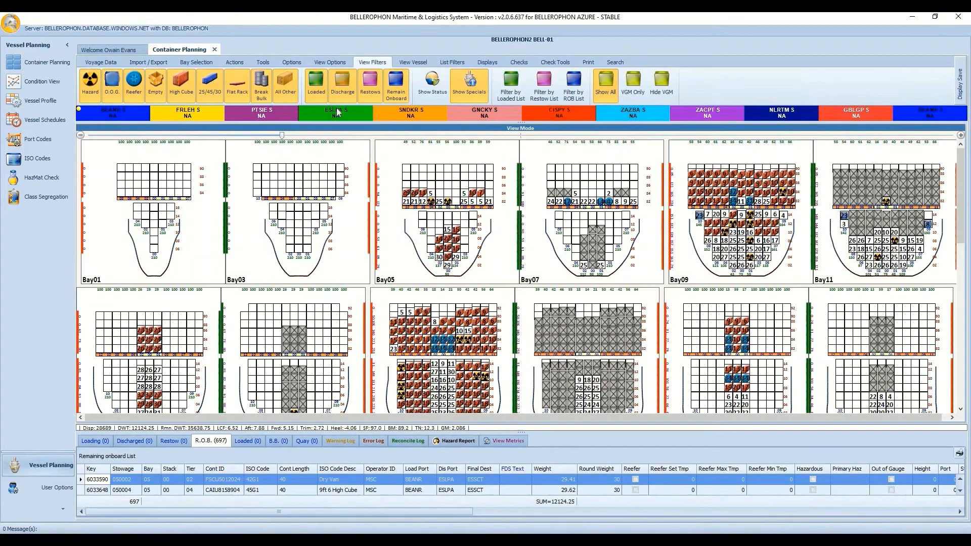
{"action": "left_click", "coordinate": [472, 84]}
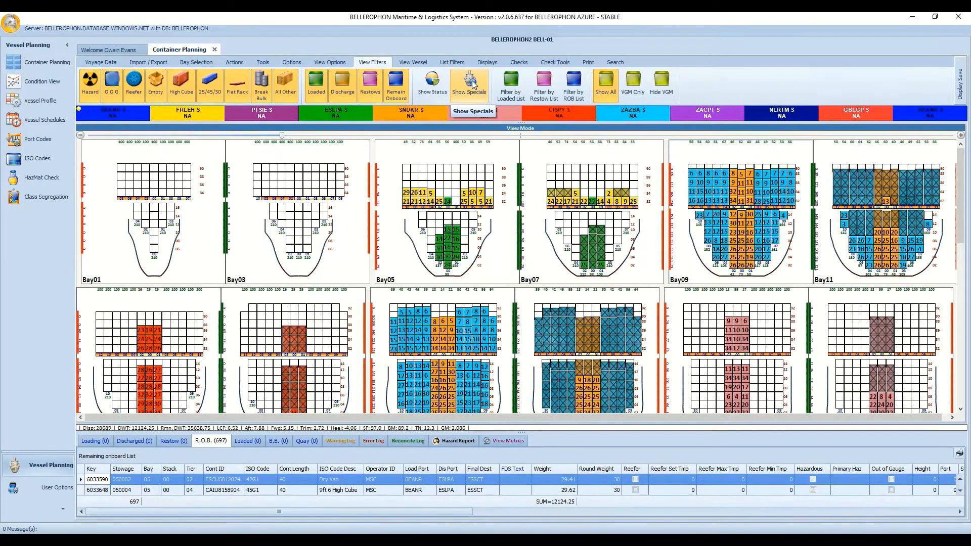
Preview specials-only colouring, revert to port colouring, and show remaining-onboard containers with status marks.
{"action": "left_click", "coordinate": [473, 84]}
{"action": "left_click", "coordinate": [473, 85]}
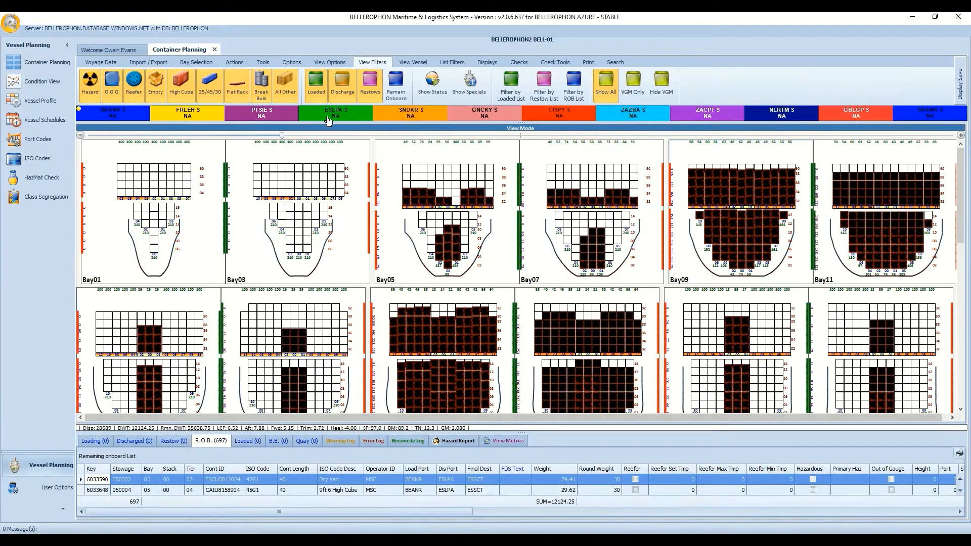
{"action": "left_click", "coordinate": [399, 81]}
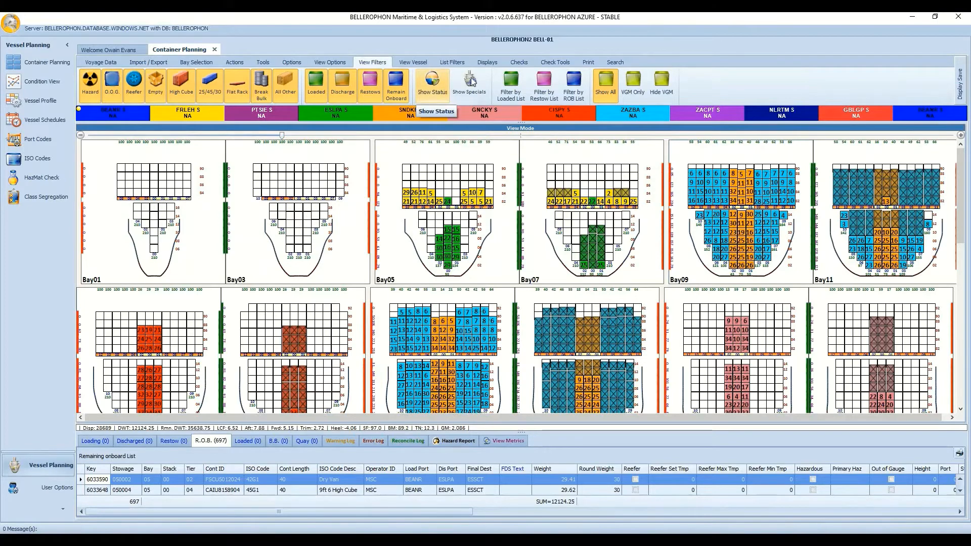
{"action": "left_click", "coordinate": [425, 89]}
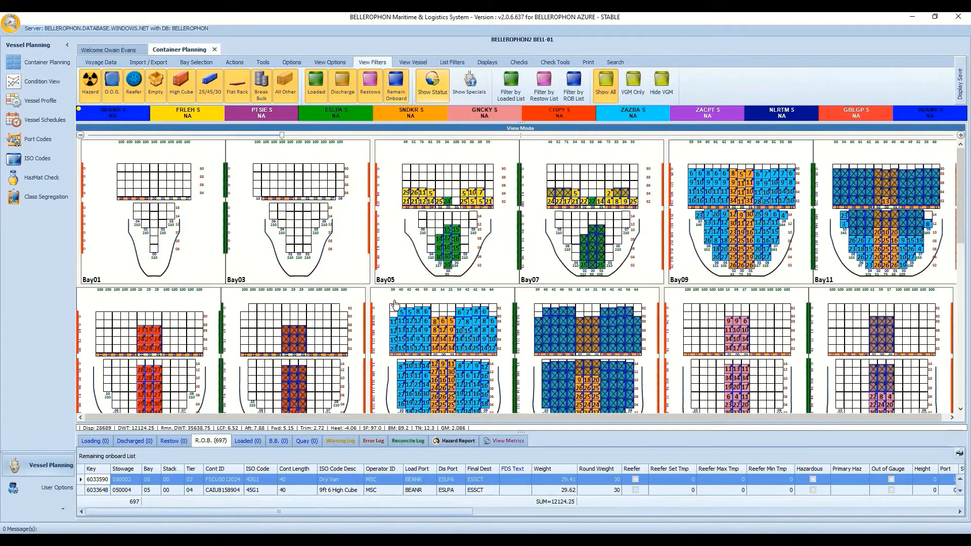
Enlarge the bay plans to three per row showing Bay07, Bay09 and Bay11, then remove status marks.
{"action": "left_click_drag", "start_coordinate": [282, 136], "coordinate": [284, 136]}
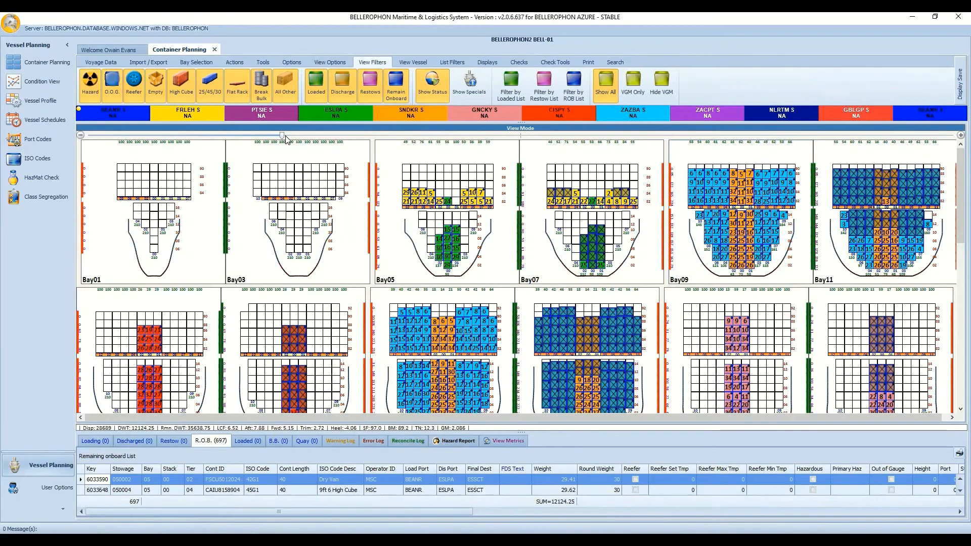
{"action": "left_click", "coordinate": [355, 136]}
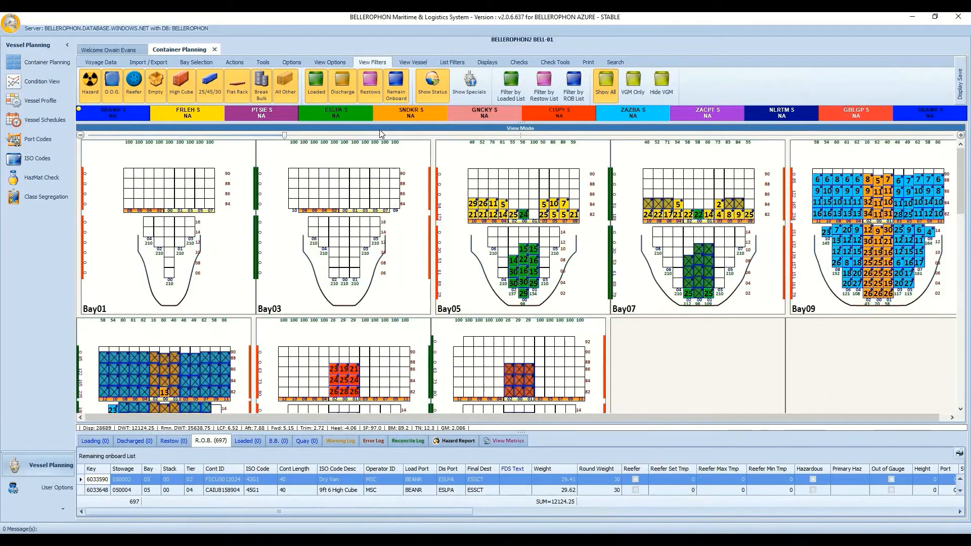
{"action": "left_click", "coordinate": [389, 136]}
{"action": "left_click", "coordinate": [429, 136]}
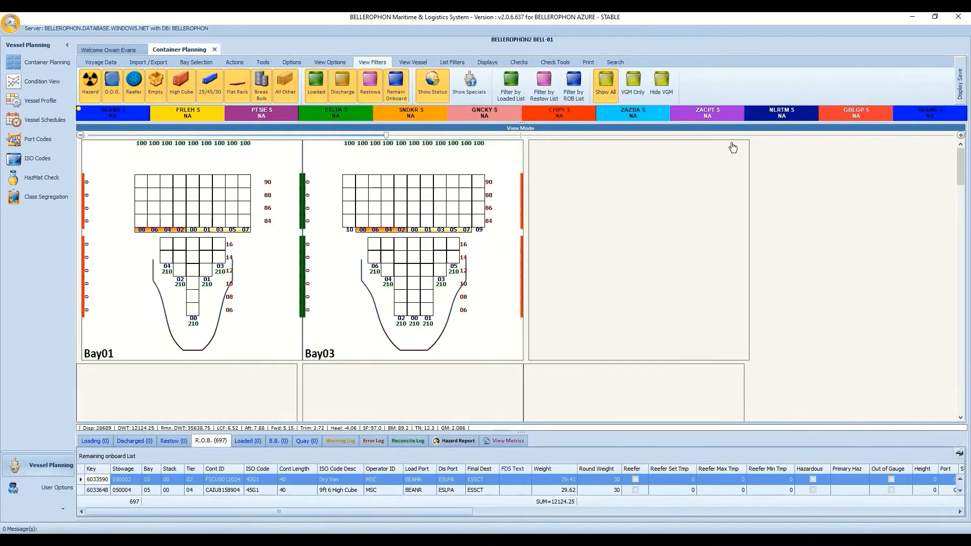
{"action": "scroll", "coordinate": [961, 184], "scroll_direction": "down", "scroll_amount": 3}
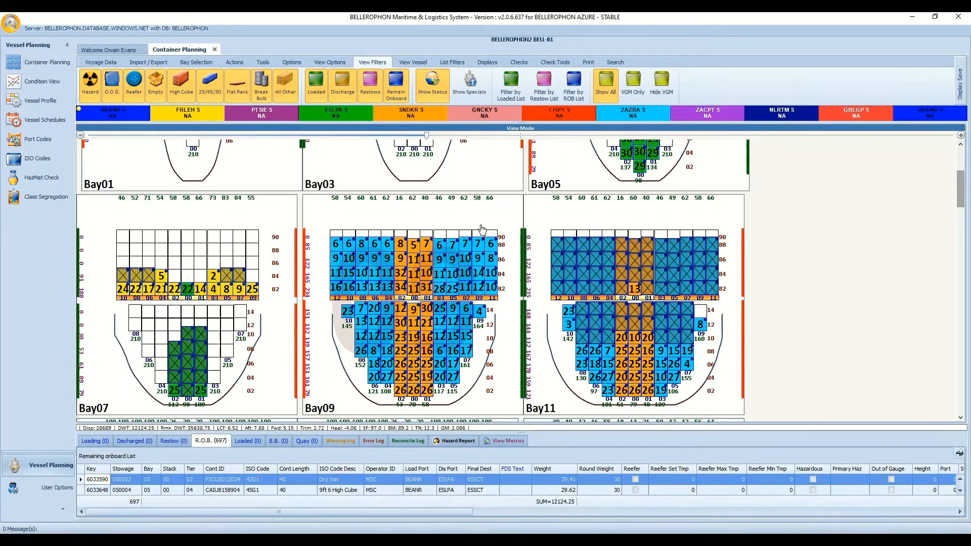
{"action": "left_click", "coordinate": [431, 94]}
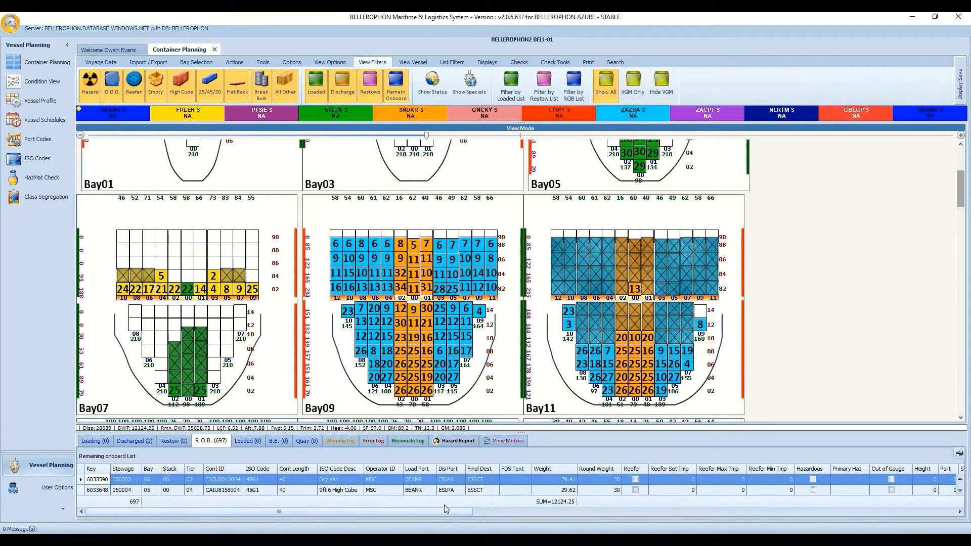
Page the R.O.B. grid right and show only VGM containers in the bay plan.
{"action": "left_click", "coordinate": [907, 507]}
{"action": "left_click", "coordinate": [908, 511]}
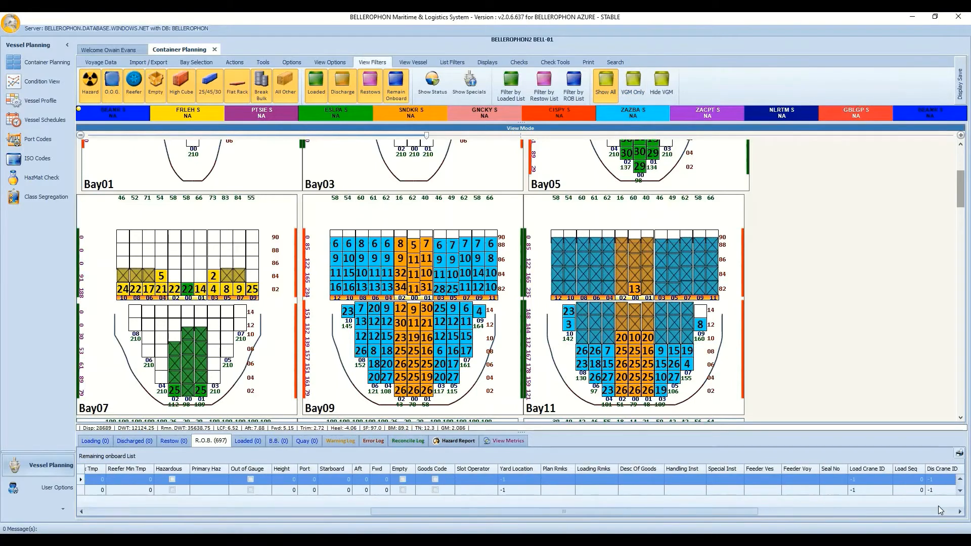
{"action": "left_click", "coordinate": [938, 511]}
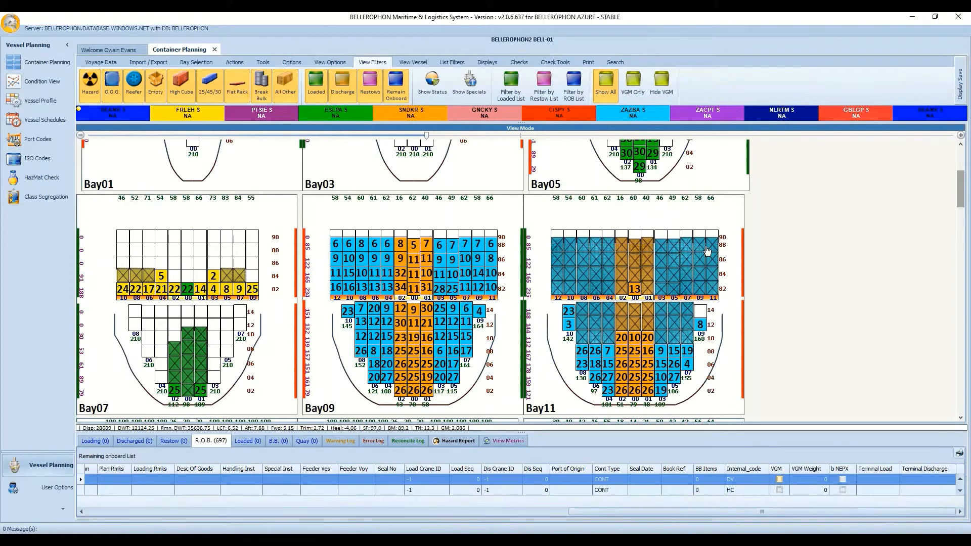
{"action": "left_click", "coordinate": [632, 82]}
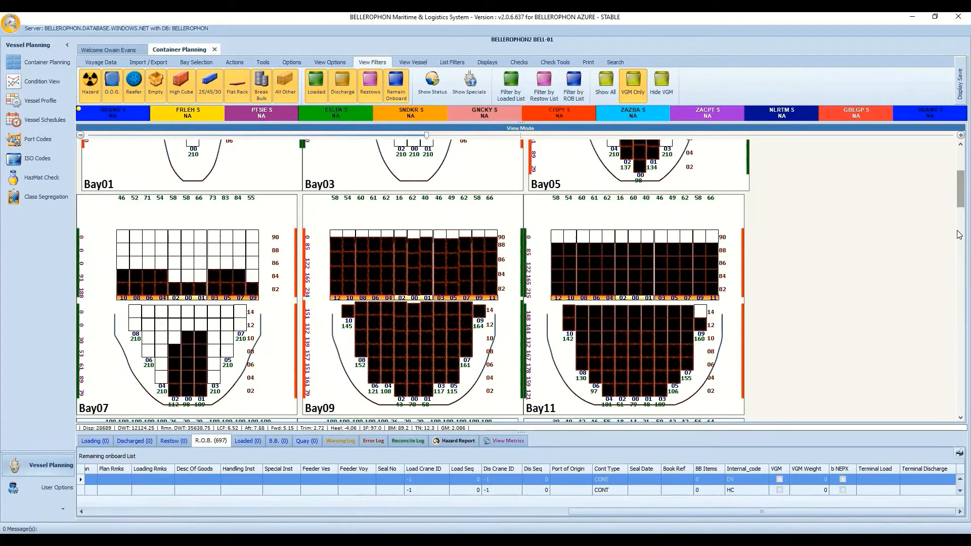
Scroll through the VGM-only bays, then show all containers again.
{"action": "scroll", "coordinate": [960, 234], "scroll_direction": "down", "scroll_amount": 20}
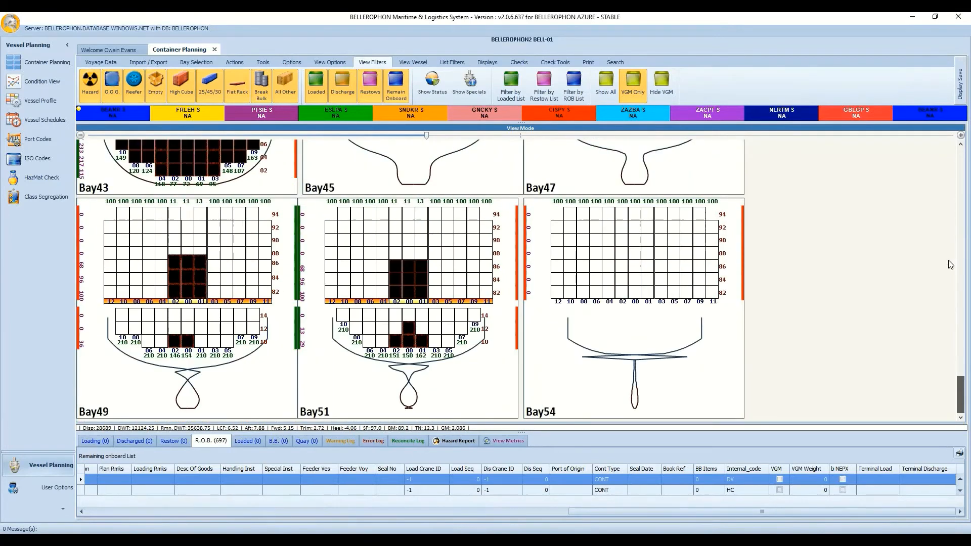
{"action": "scroll", "coordinate": [951, 226], "scroll_direction": "up", "scroll_amount": 20}
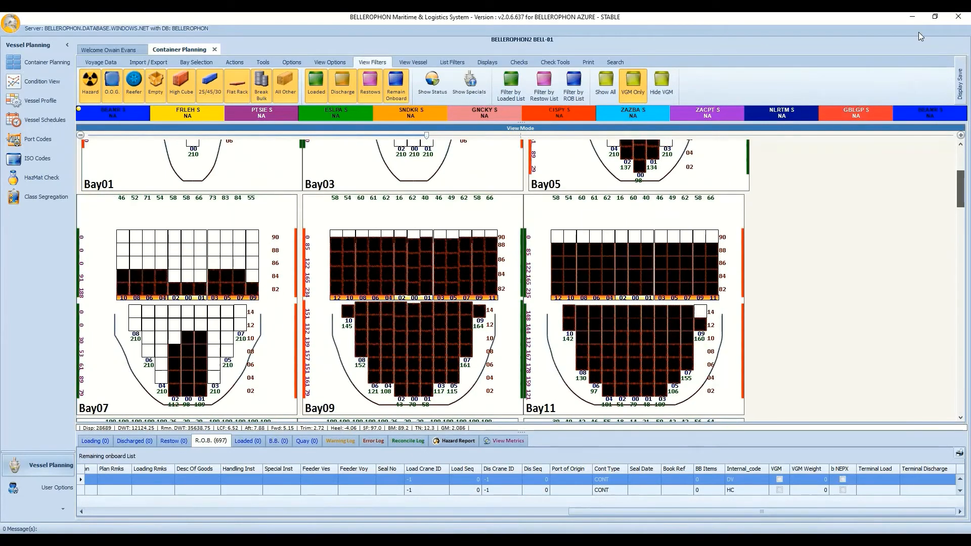
{"action": "left_click_drag", "start_coordinate": [960, 162], "coordinate": [964, 194]}
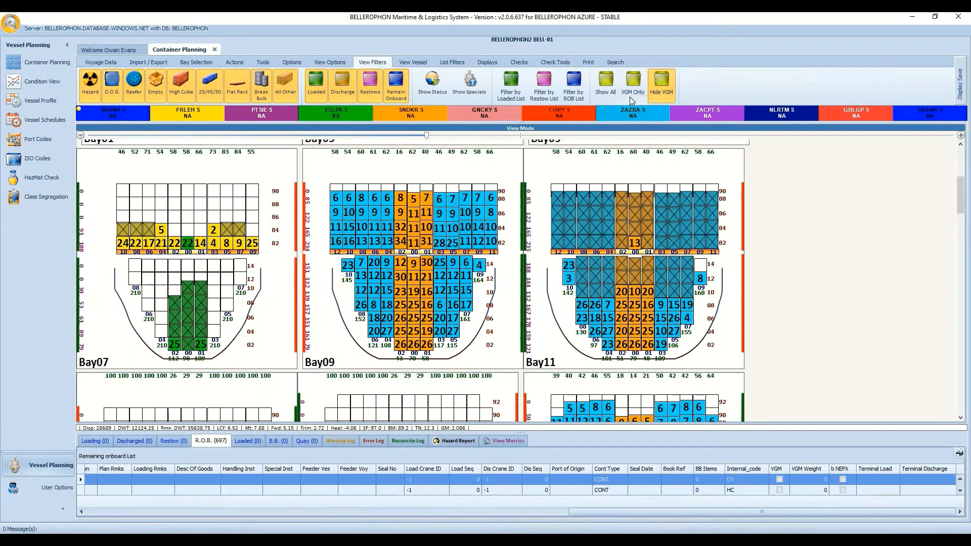
{"action": "left_click", "coordinate": [603, 90]}
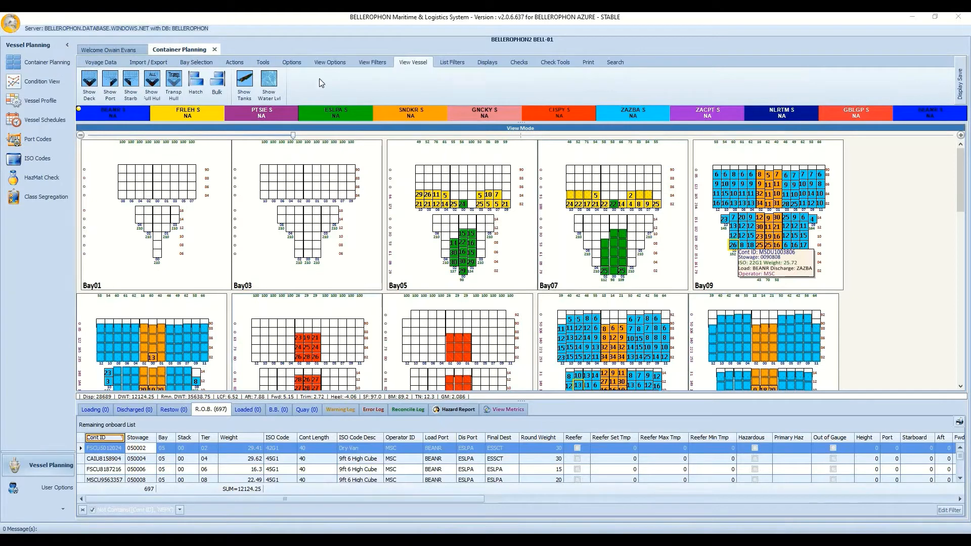
Draw the port and starboard hull outlines on each bay.
{"action": "left_click", "coordinate": [139, 95]}
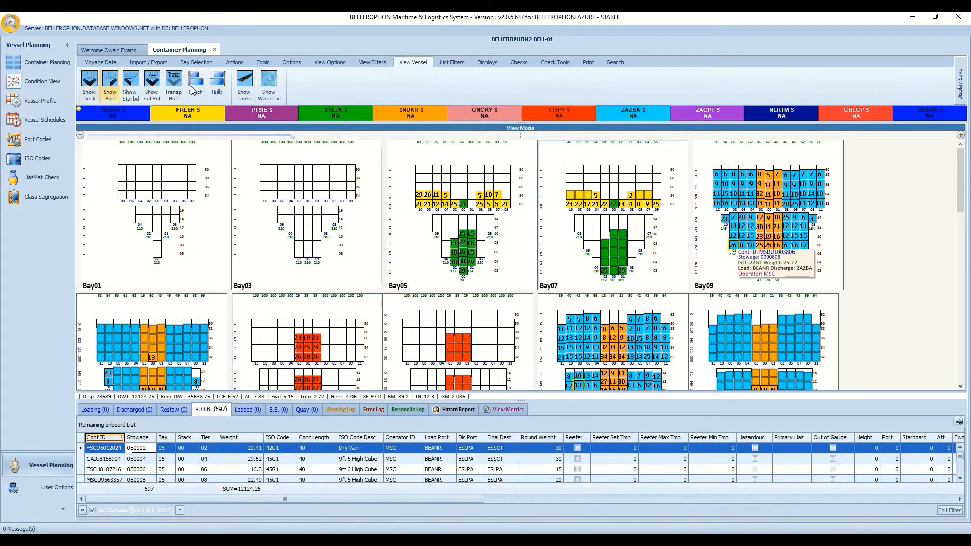
{"action": "left_click", "coordinate": [108, 88]}
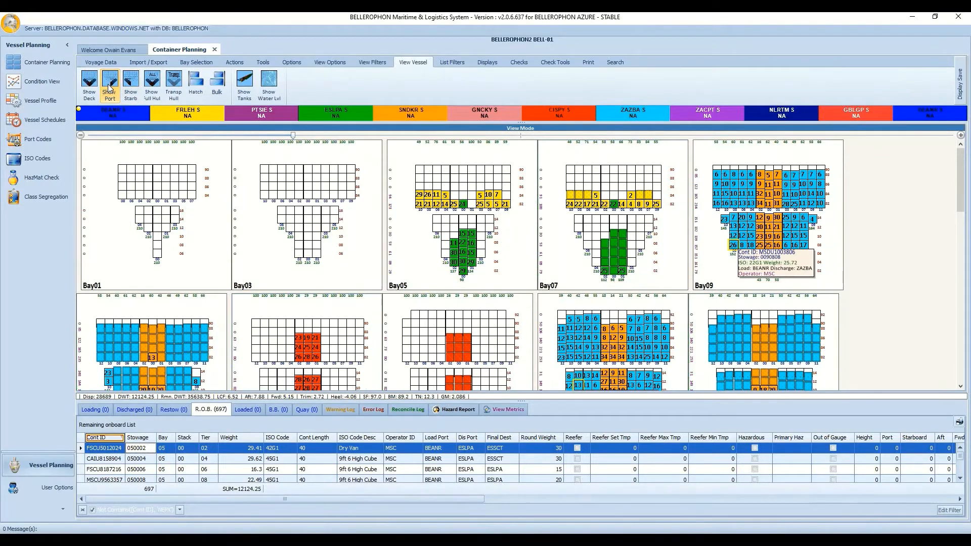
{"action": "left_click", "coordinate": [127, 91]}
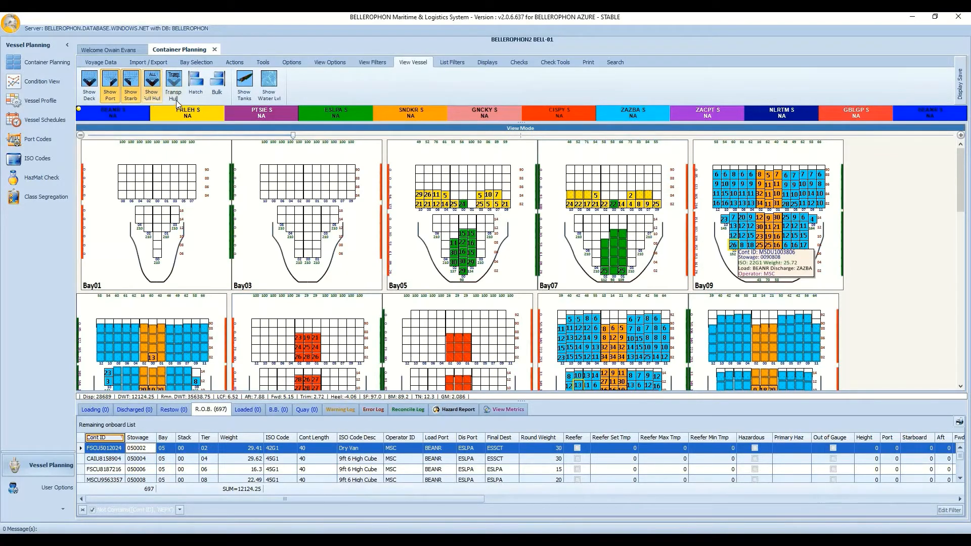
Show hatch covers under the deck stacks after briefly trying bulk markings, then bring up List Filters.
{"action": "left_click", "coordinate": [196, 84]}
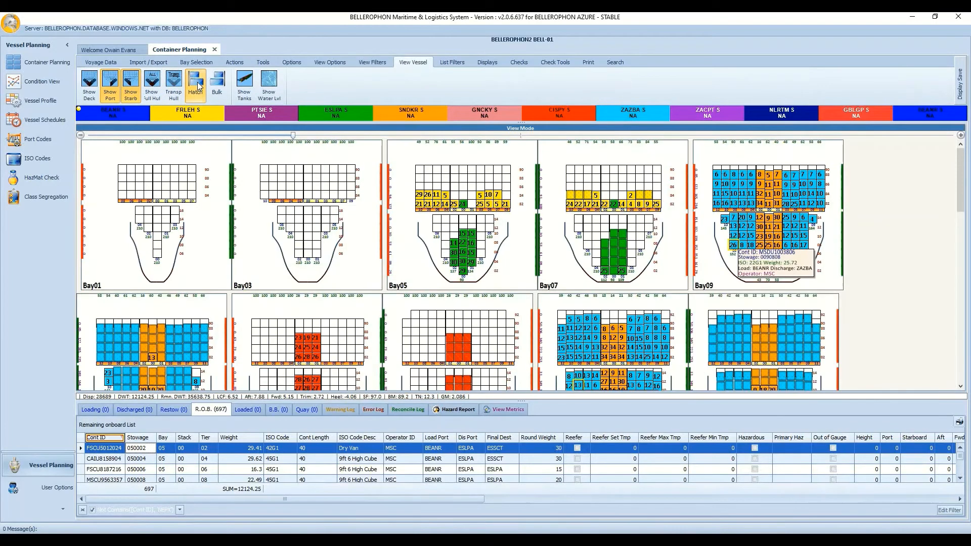
{"action": "left_click", "coordinate": [223, 89]}
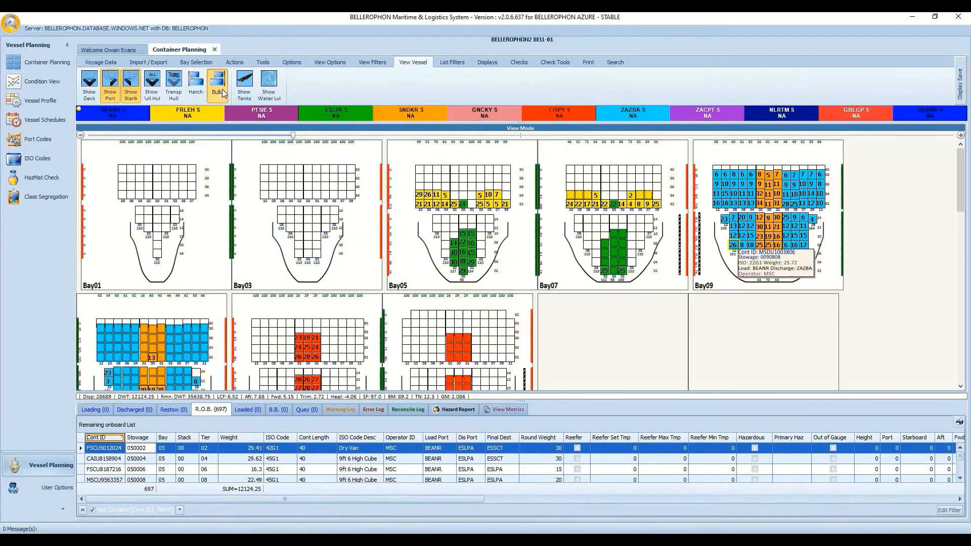
{"action": "left_click", "coordinate": [197, 87]}
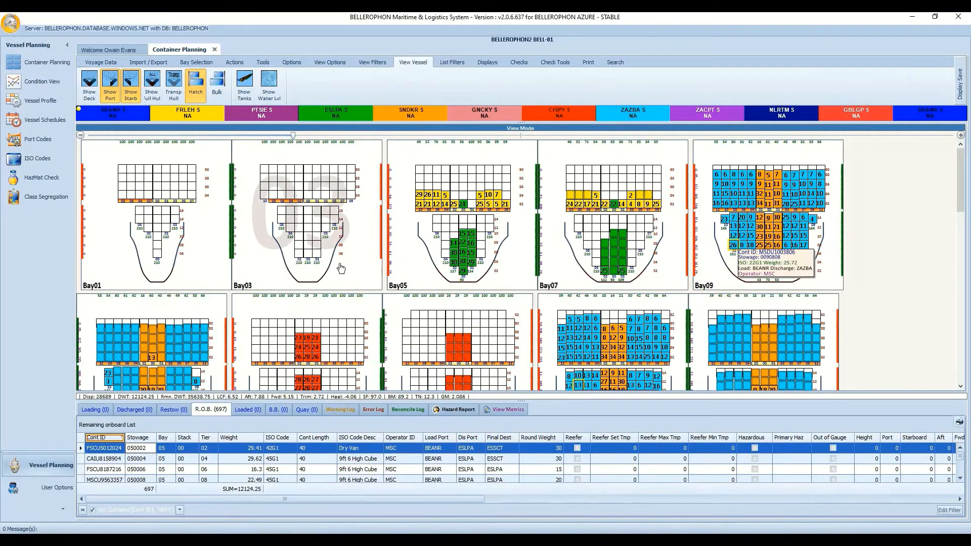
{"action": "left_click", "coordinate": [464, 63]}
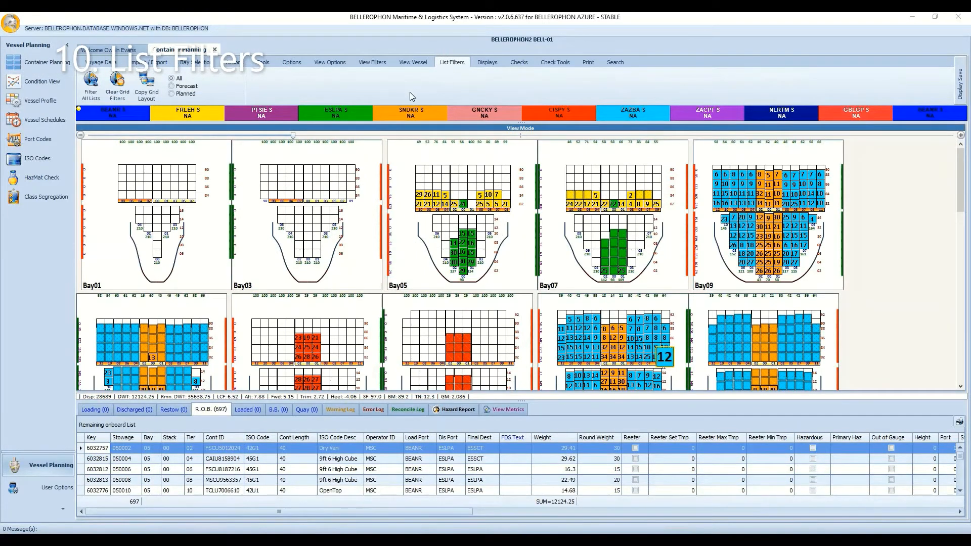
Make list filters apply to all lists, enlarge the list panel, and filter Cont Length to 20.
{"action": "left_click", "coordinate": [94, 89]}
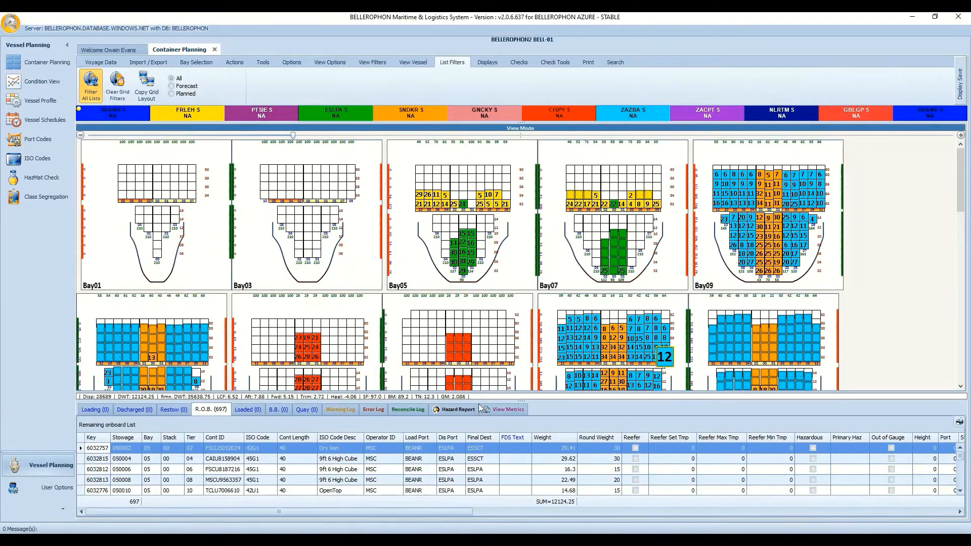
{"action": "left_click_drag", "start_coordinate": [480, 402], "coordinate": [480, 338]}
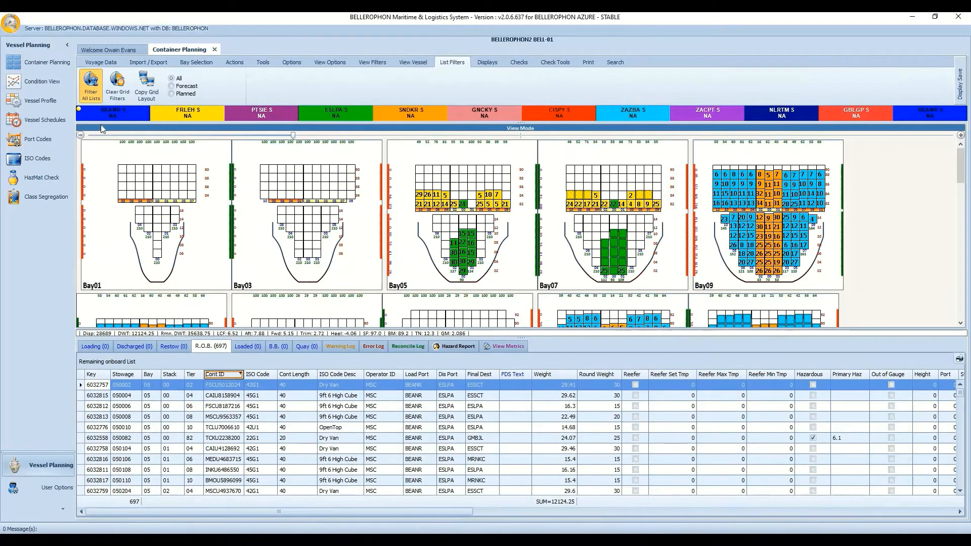
{"action": "left_click", "coordinate": [313, 375]}
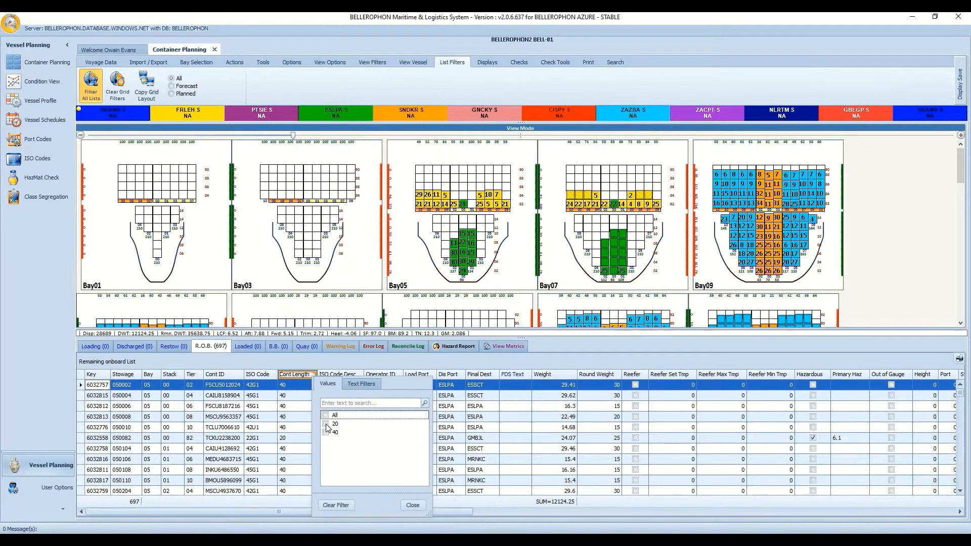
{"action": "left_click", "coordinate": [325, 425]}
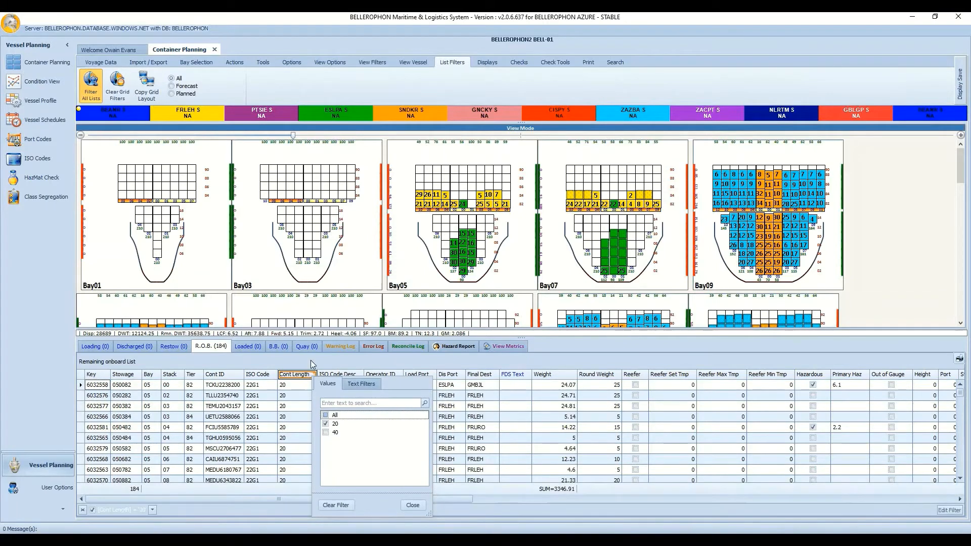
{"action": "left_click", "coordinate": [311, 361]}
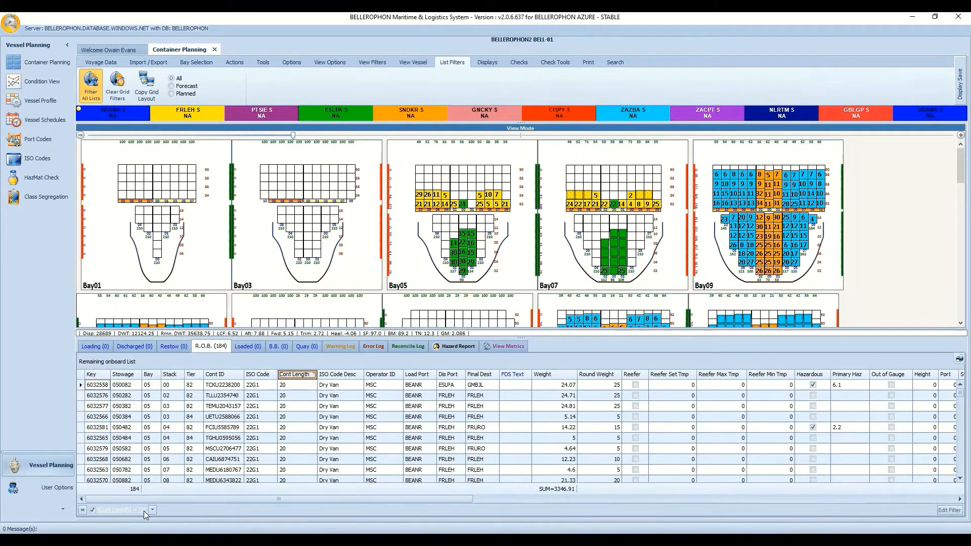
Check the 20-foot filter on the Loading, Discharged, Restow, Loaded and R.O.B. lists.
{"action": "left_click", "coordinate": [101, 347]}
{"action": "left_click", "coordinate": [138, 347]}
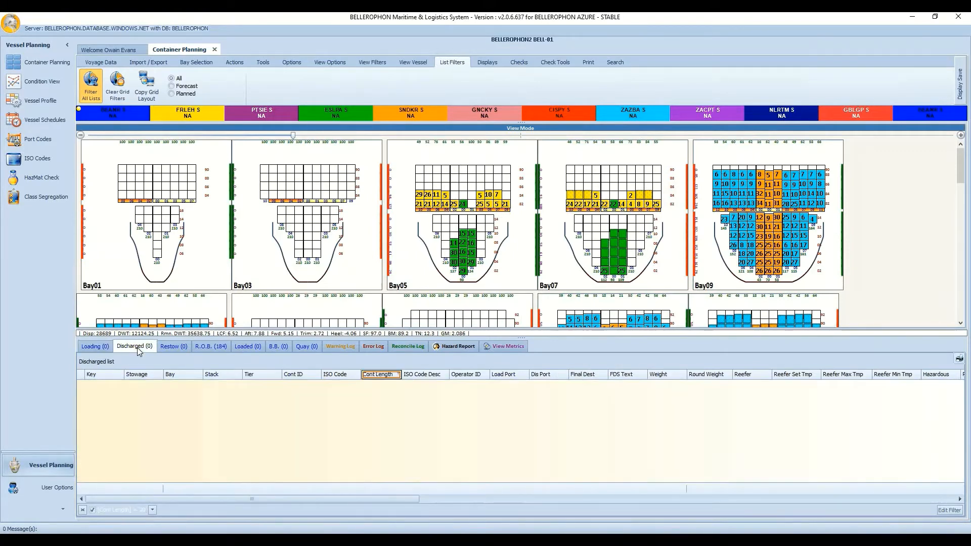
{"action": "left_click", "coordinate": [175, 348]}
{"action": "left_click", "coordinate": [202, 347]}
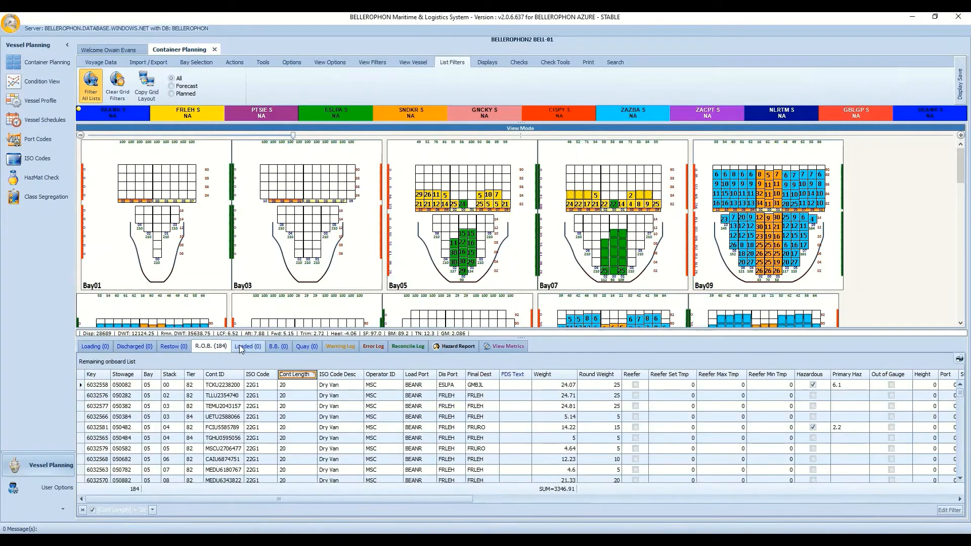
{"action": "left_click", "coordinate": [238, 346]}
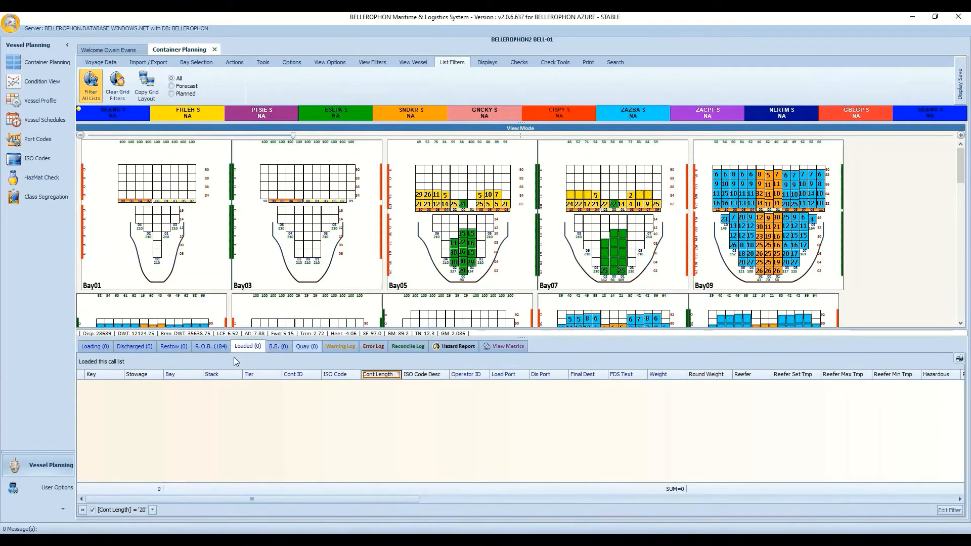
{"action": "left_click", "coordinate": [211, 347]}
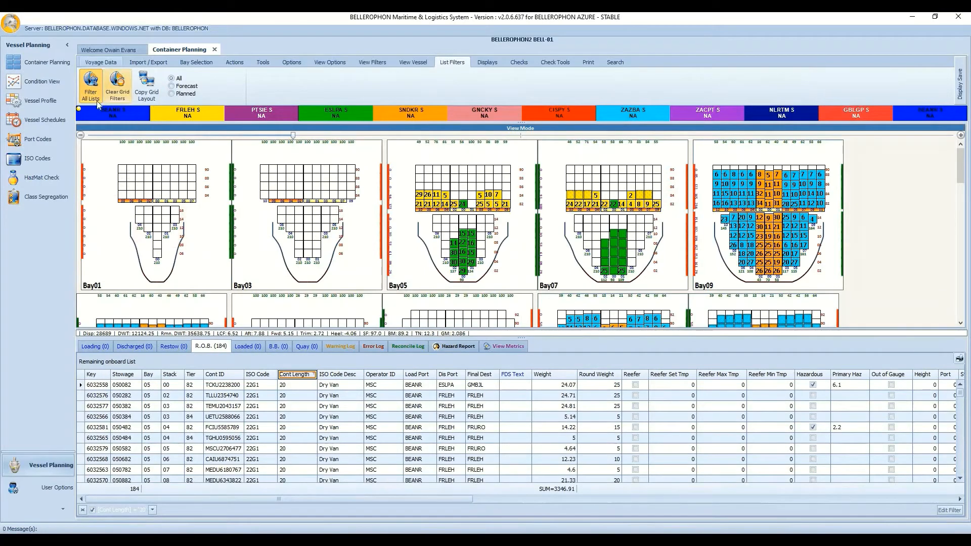
Clear the container length filter and check the Restow, Discharged and R.O.B. lists.
{"action": "left_click", "coordinate": [120, 82]}
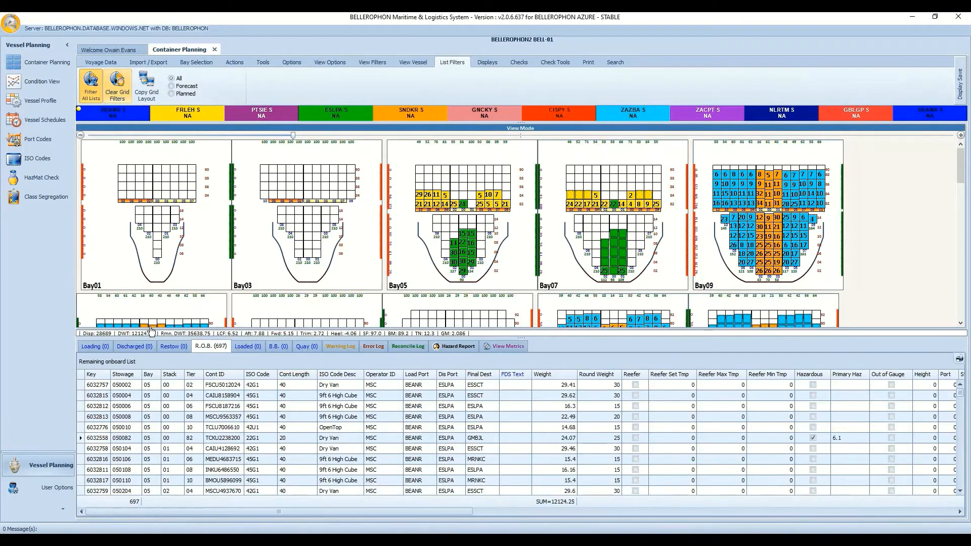
{"action": "left_click", "coordinate": [166, 348]}
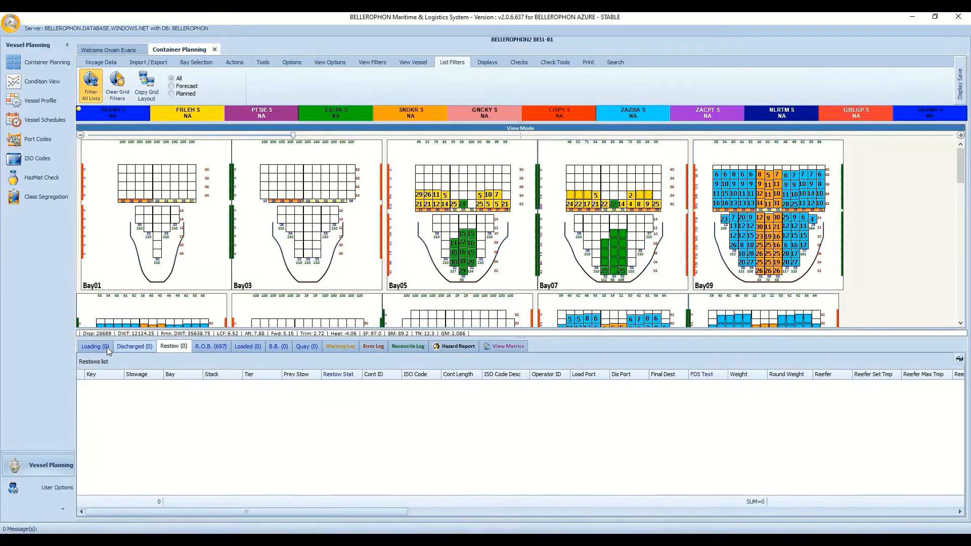
{"action": "left_click", "coordinate": [128, 348]}
{"action": "left_click", "coordinate": [195, 349]}
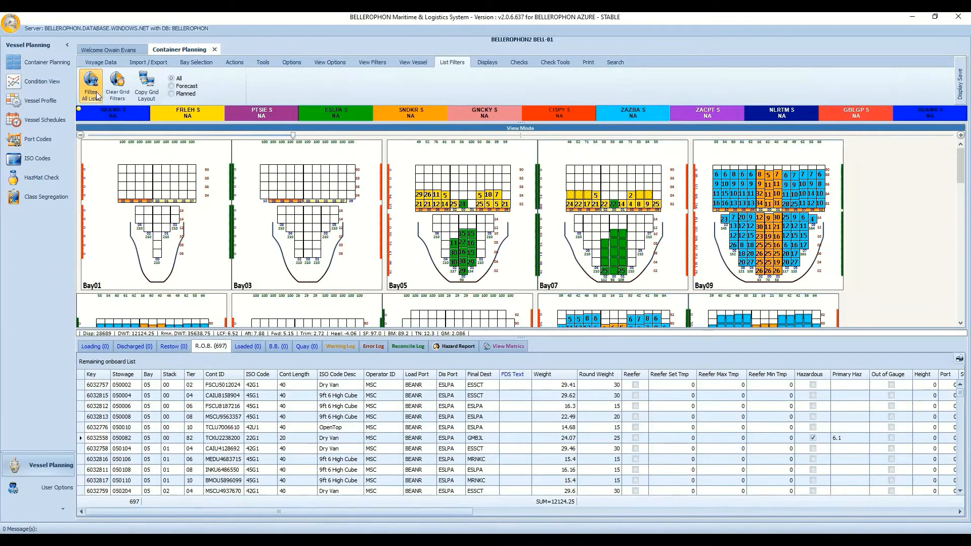
Reapply the 20-foot Cont Length filter, review each list, then clear the grid filters.
{"action": "left_click", "coordinate": [313, 374]}
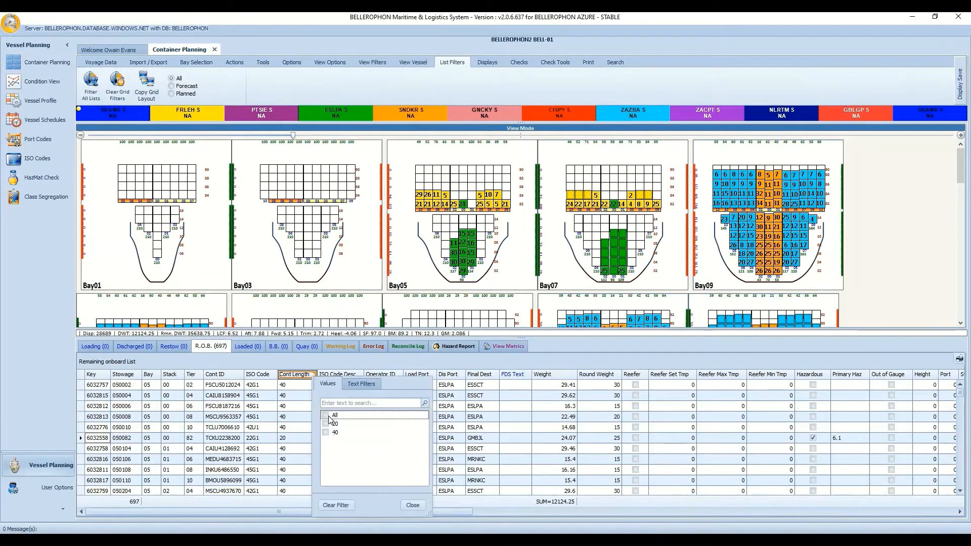
{"action": "left_click", "coordinate": [326, 425]}
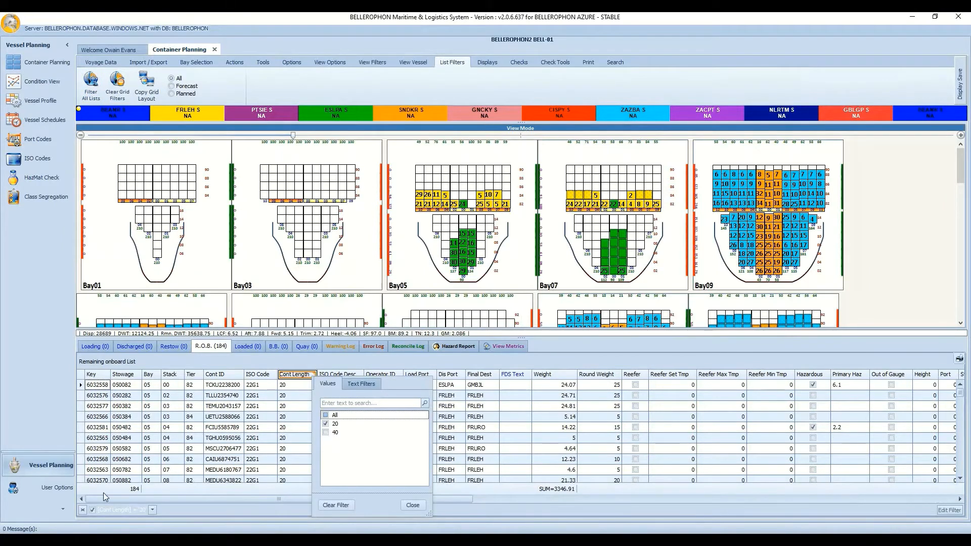
{"action": "left_click", "coordinate": [174, 348]}
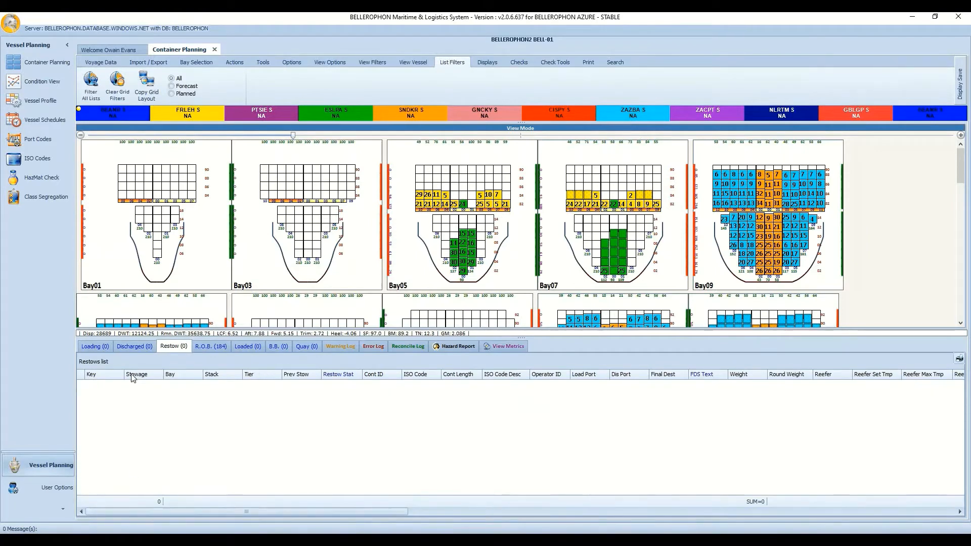
{"action": "left_click", "coordinate": [138, 346]}
{"action": "left_click", "coordinate": [103, 346]}
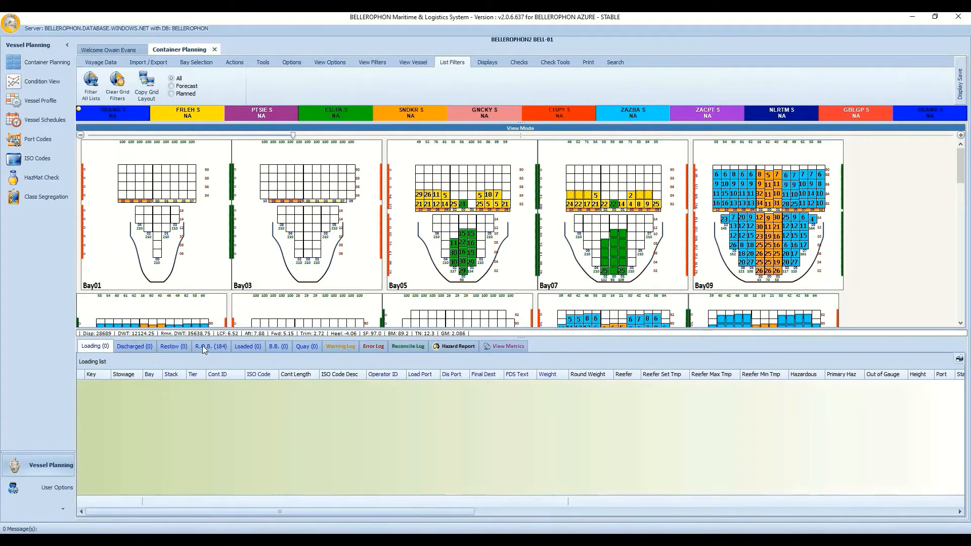
{"action": "left_click", "coordinate": [208, 346]}
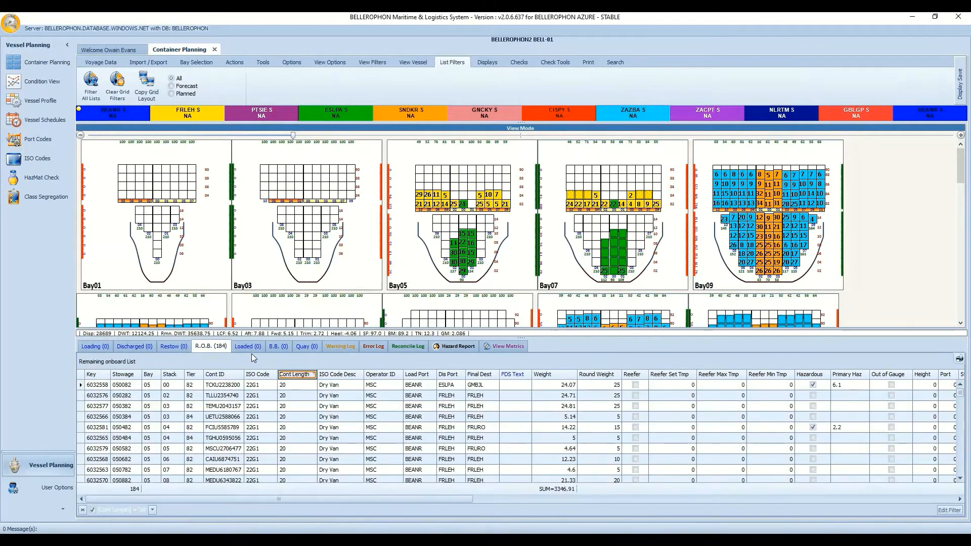
{"action": "left_click", "coordinate": [117, 84]}
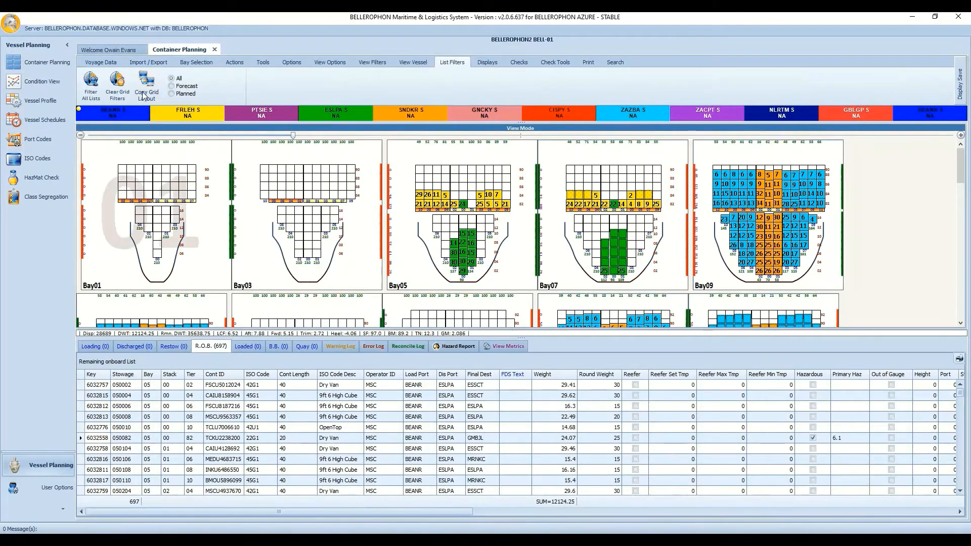
Remove the Key and FDS Text columns, move Weight after Tier, and put Cont ID first.
{"action": "left_click_drag", "start_coordinate": [98, 375], "coordinate": [120, 353]}
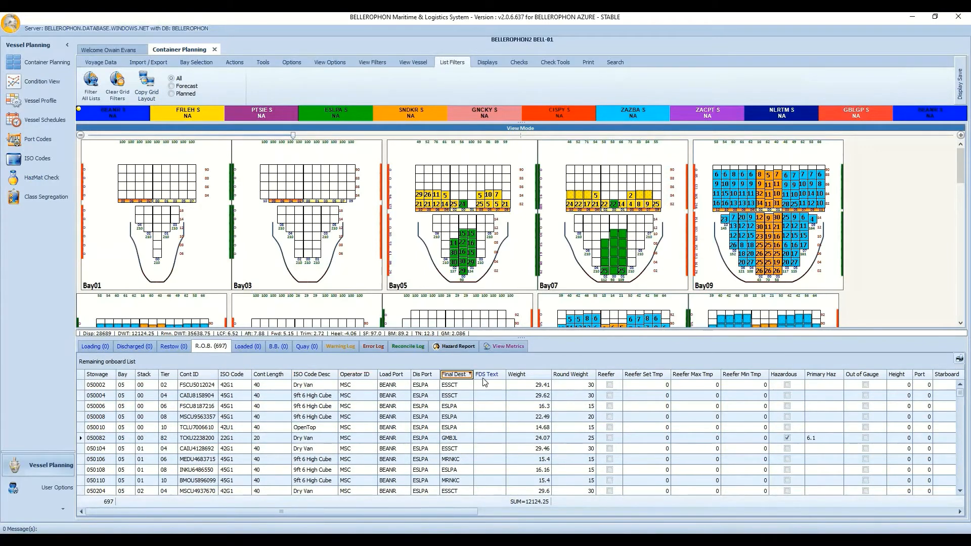
{"action": "left_click_drag", "start_coordinate": [485, 375], "coordinate": [480, 335]}
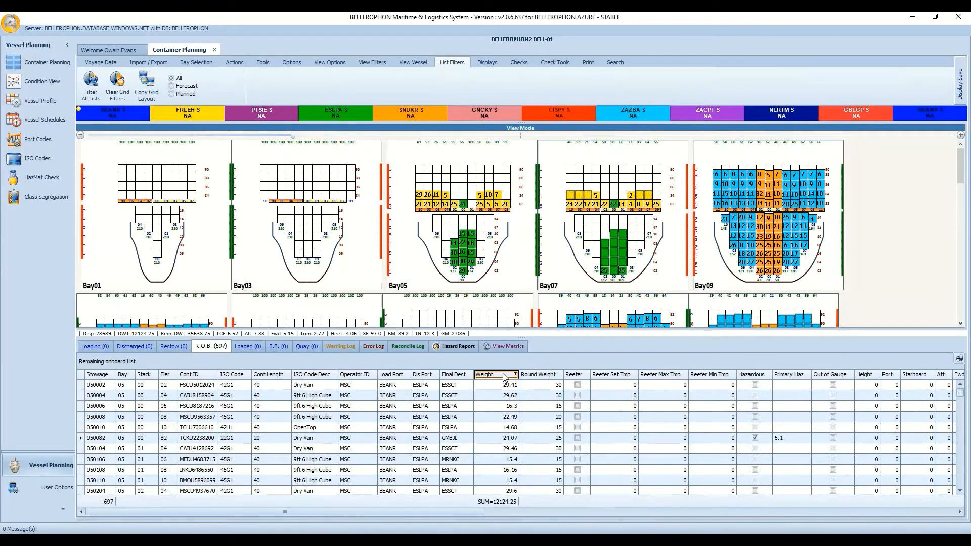
{"action": "left_click_drag", "start_coordinate": [504, 377], "coordinate": [193, 383]}
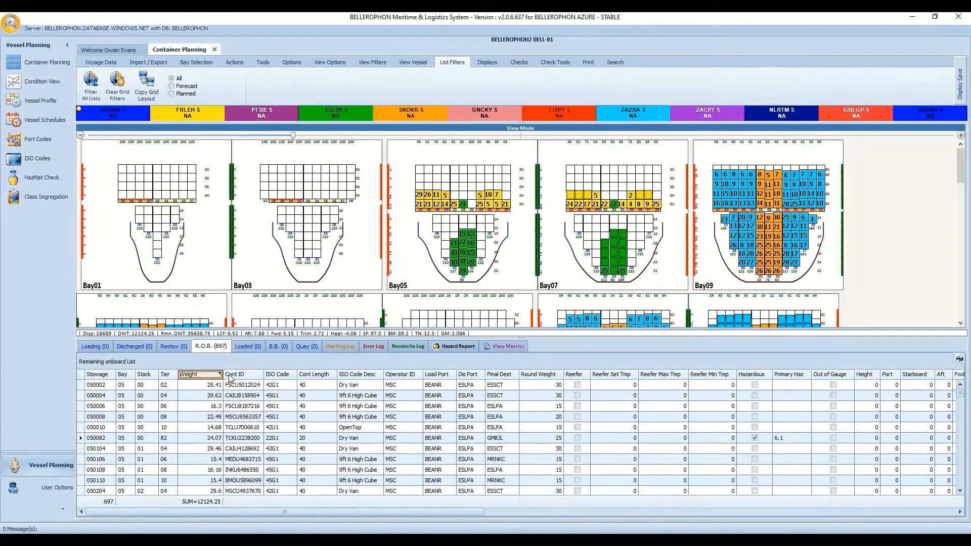
{"action": "left_click_drag", "start_coordinate": [106, 378], "coordinate": [85, 377]}
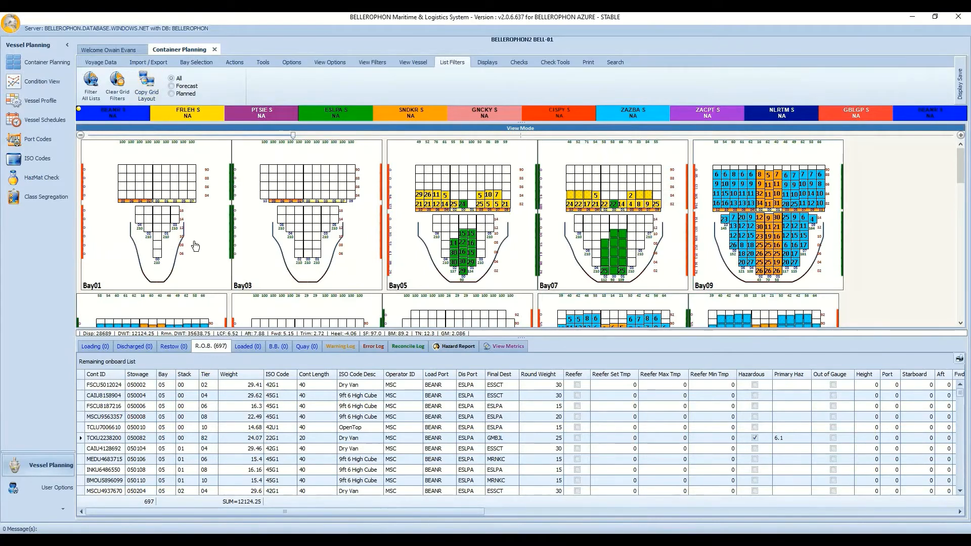
Copy this grid layout to all container lists, confirm, and check the Loading list.
{"action": "left_click", "coordinate": [156, 88]}
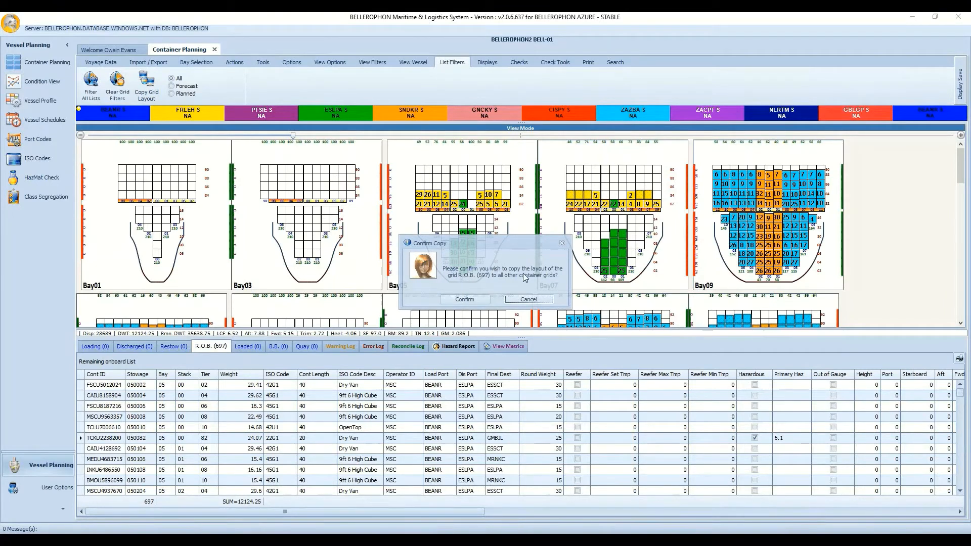
{"action": "left_click", "coordinate": [465, 300]}
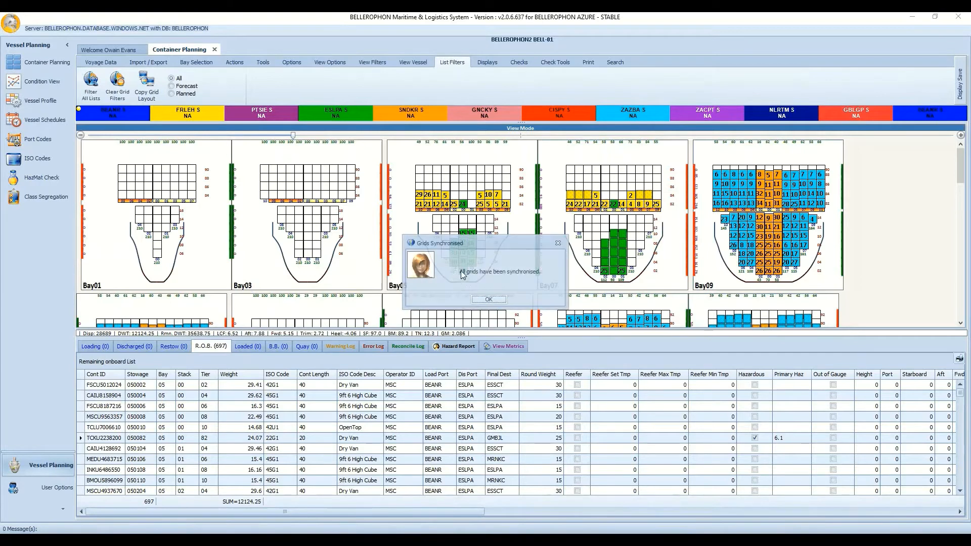
{"action": "left_click", "coordinate": [488, 299]}
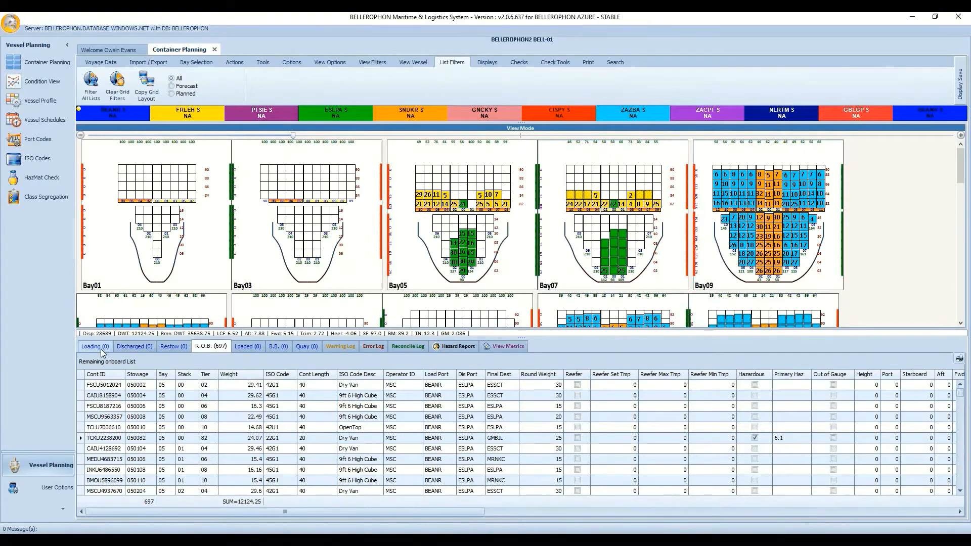
{"action": "left_click", "coordinate": [101, 348]}
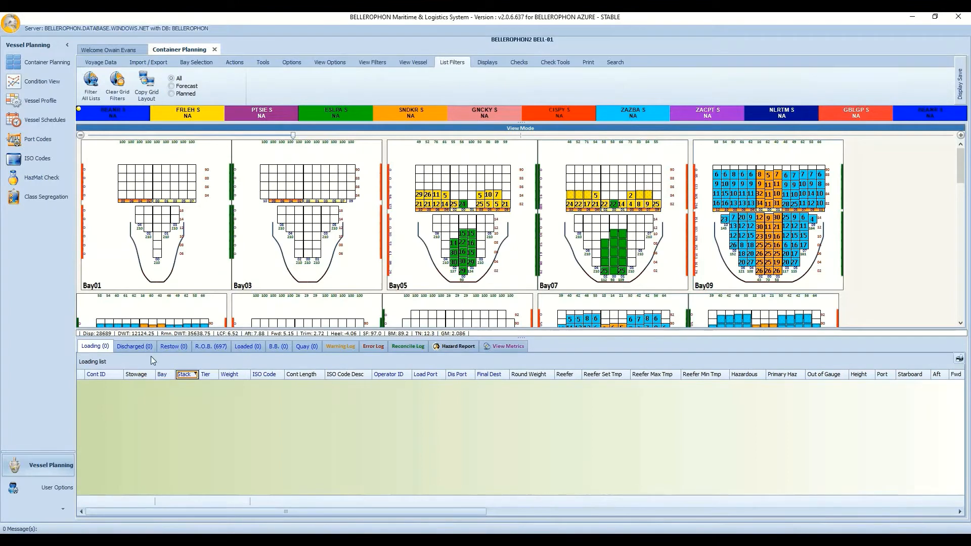
Check the Restow and R.O.B. lists, then cycle Forecast, Planned and All, ending on Planned containers.
{"action": "left_click", "coordinate": [167, 347]}
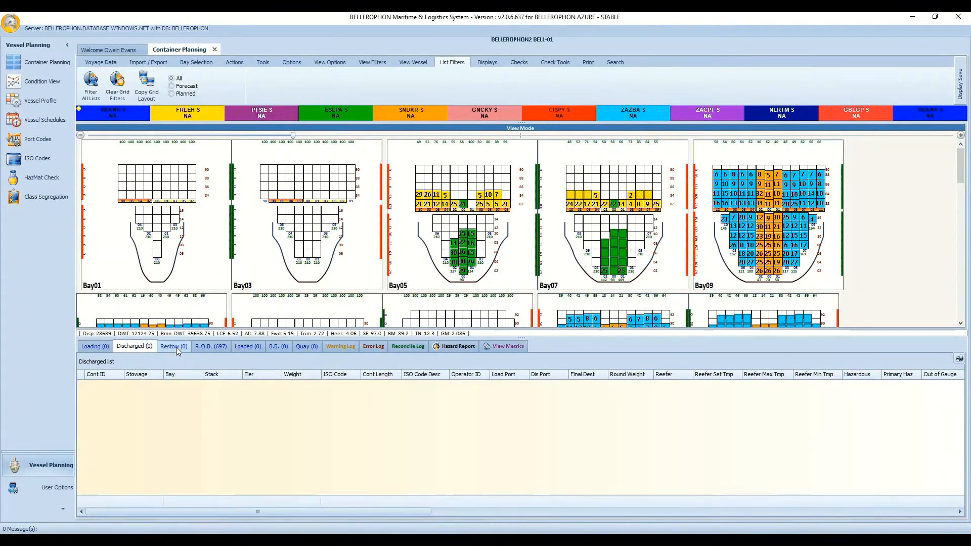
{"action": "left_click", "coordinate": [213, 347]}
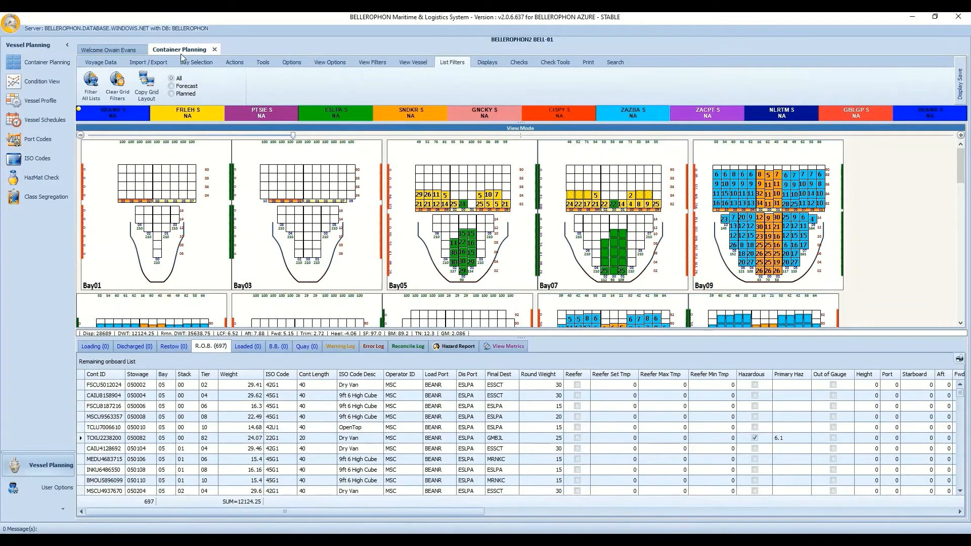
{"action": "left_click", "coordinate": [189, 87]}
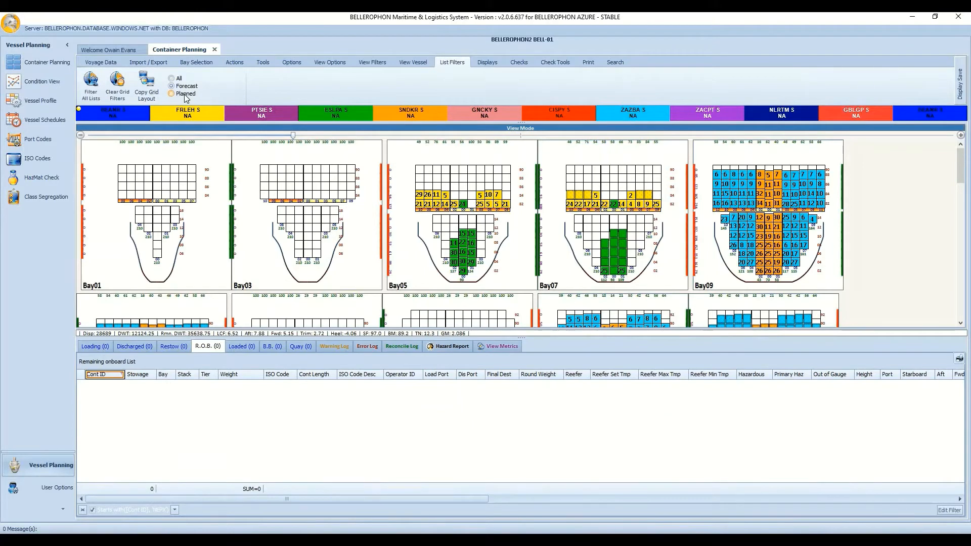
{"action": "left_click", "coordinate": [185, 95]}
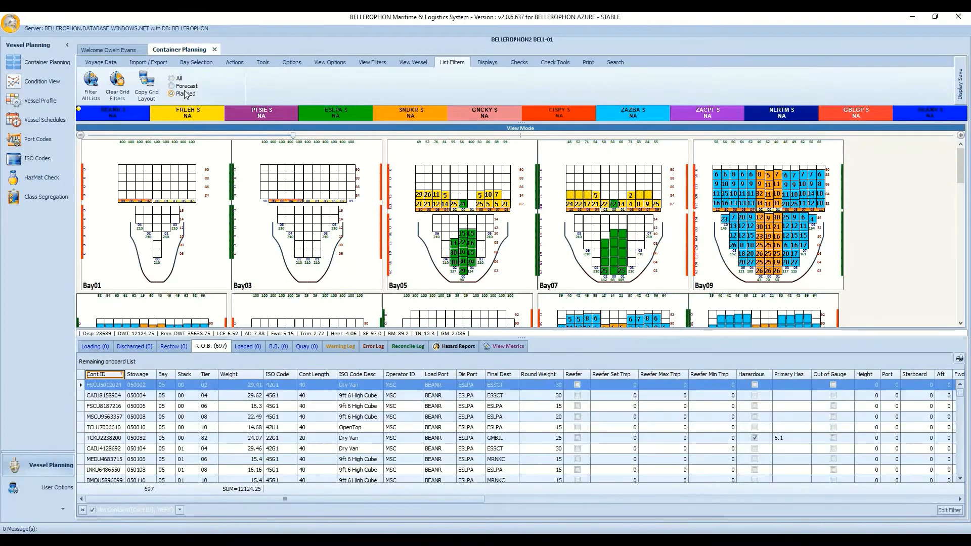
{"action": "left_click", "coordinate": [179, 80]}
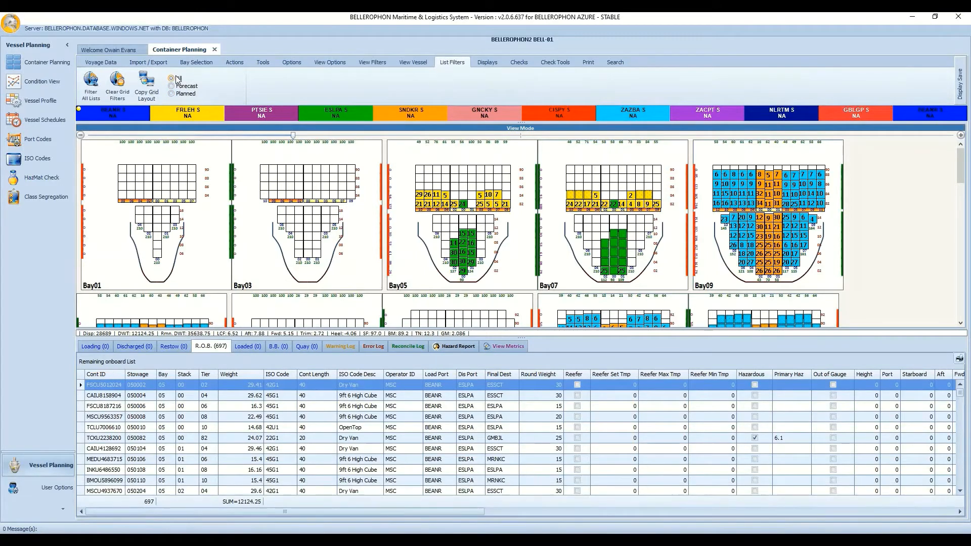
{"action": "left_click", "coordinate": [188, 87]}
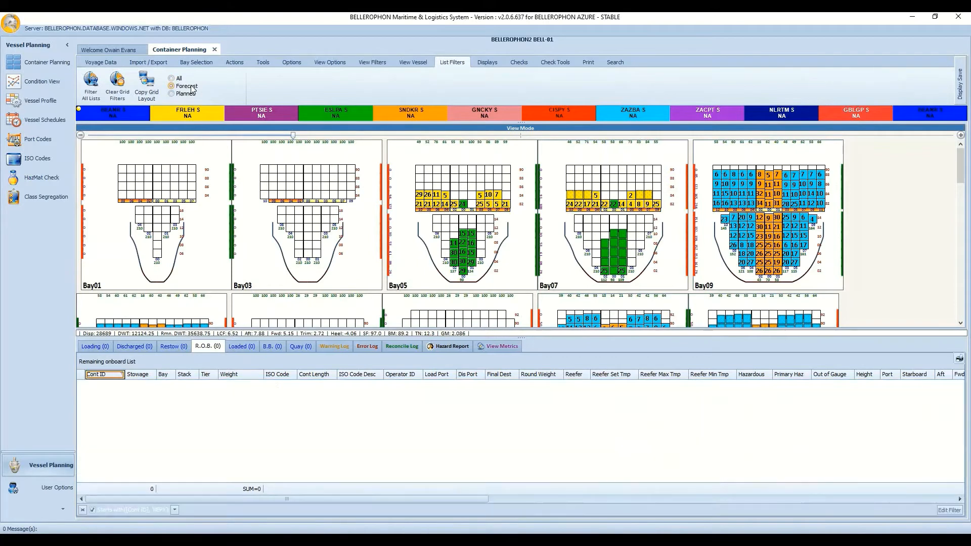
{"action": "left_click", "coordinate": [192, 94]}
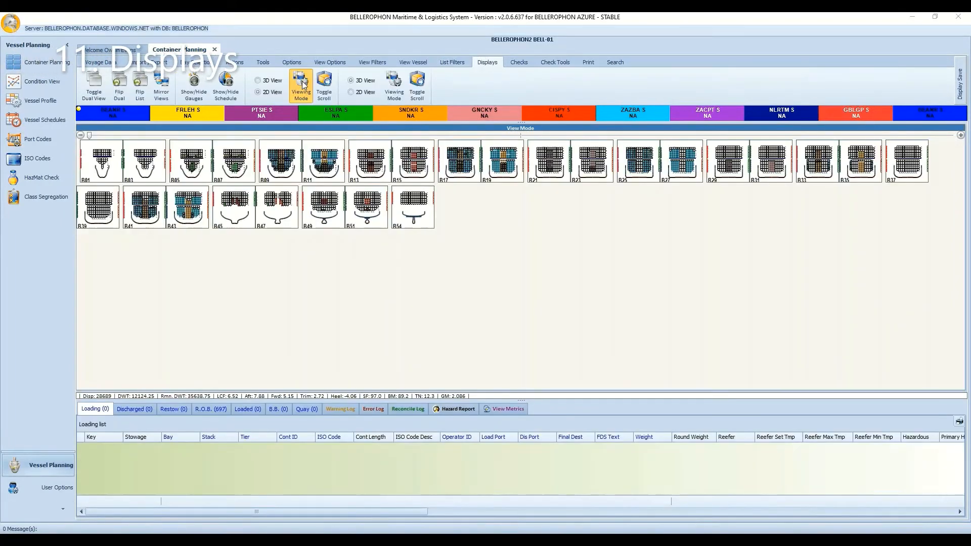
Split the bay display into dual views stacked top and bottom, and resize the panes.
{"action": "left_click", "coordinate": [94, 90]}
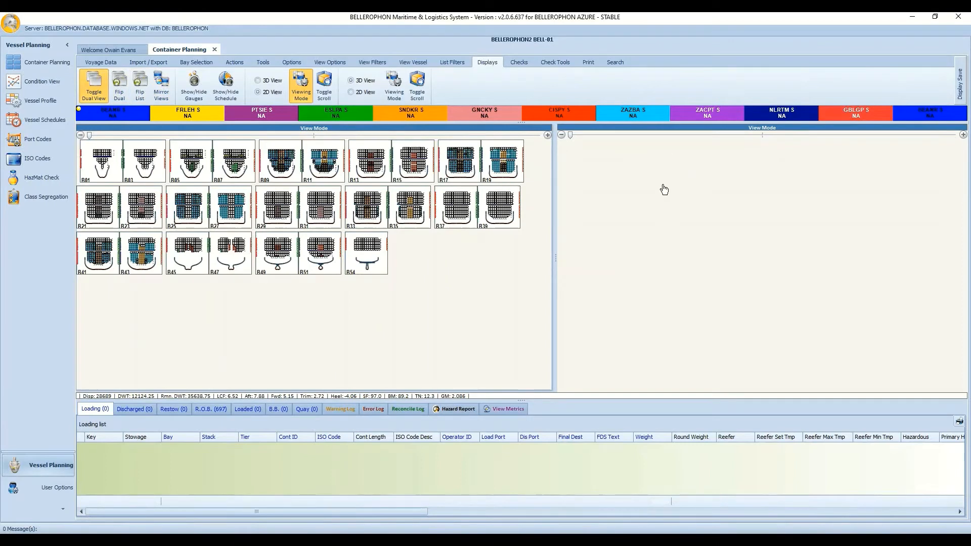
{"action": "left_click", "coordinate": [124, 90]}
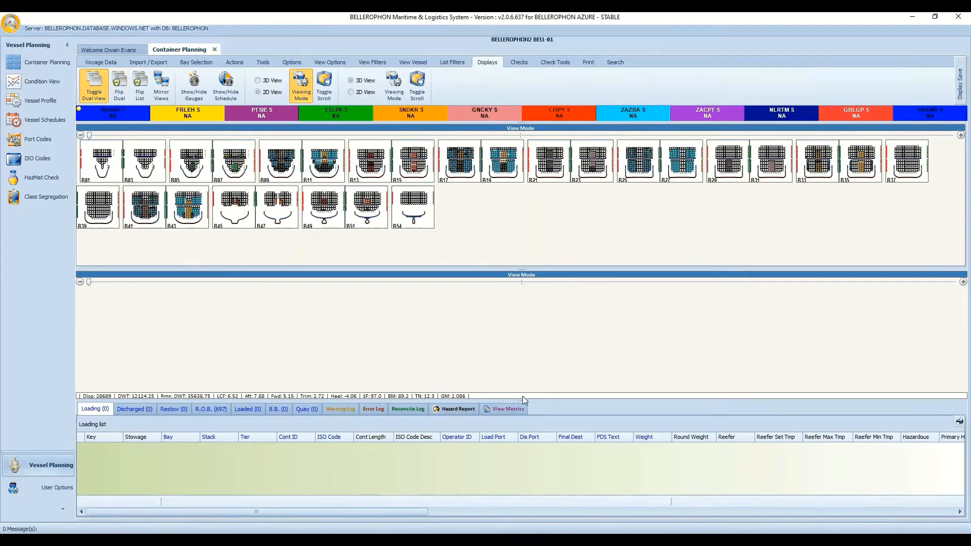
{"action": "left_click_drag", "start_coordinate": [528, 486], "coordinate": [528, 483]}
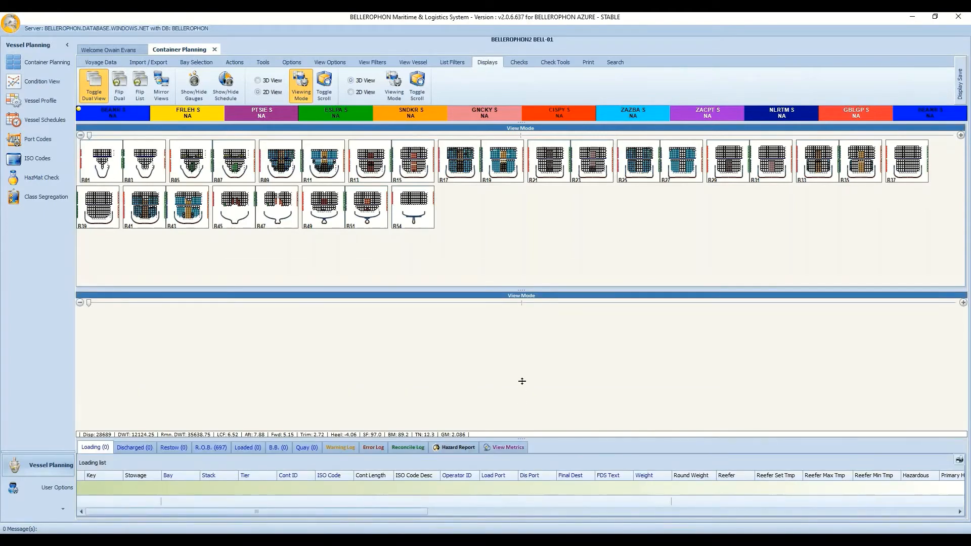
{"action": "left_click_drag", "start_coordinate": [522, 381], "coordinate": [521, 321]}
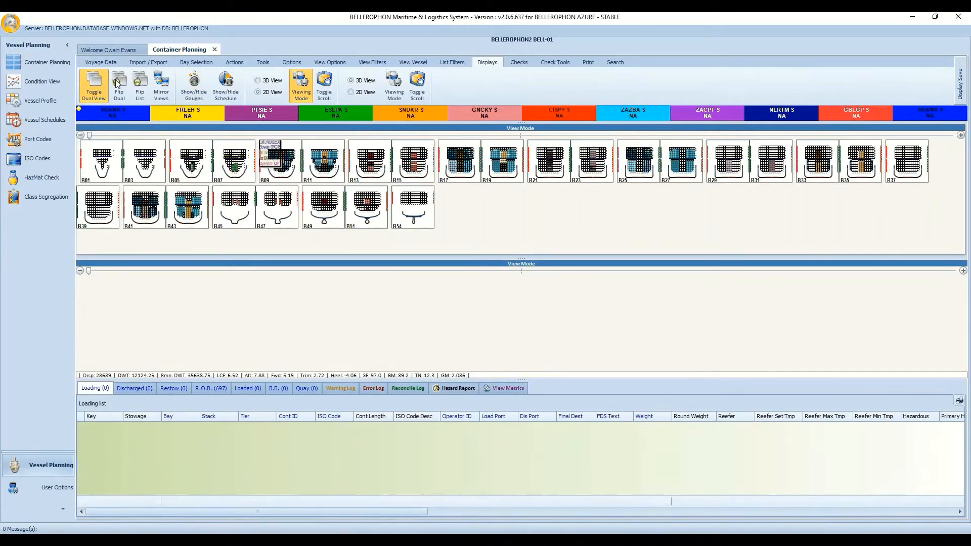
Return to side-by-side then single bay view, and flip the container list beside the bay plans.
{"action": "left_click", "coordinate": [114, 82]}
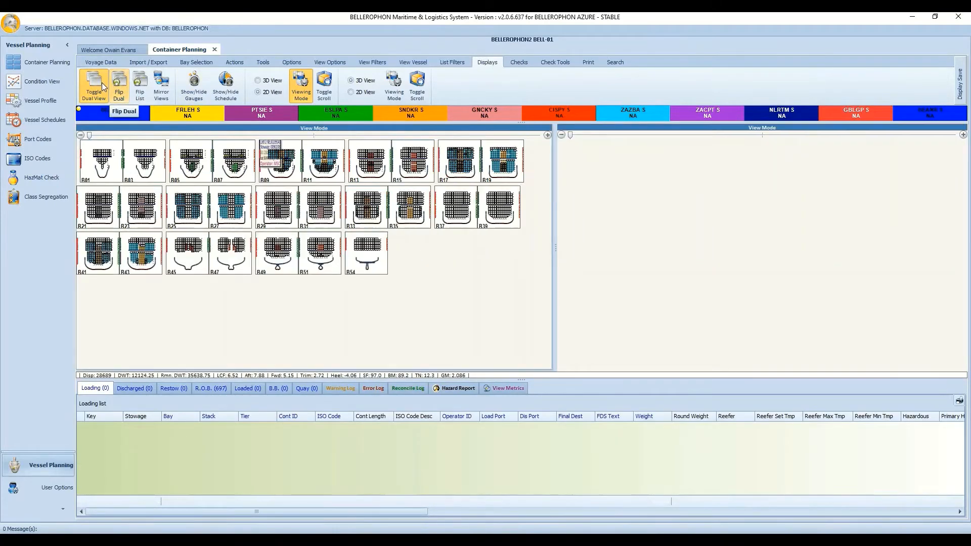
{"action": "left_click", "coordinate": [101, 83]}
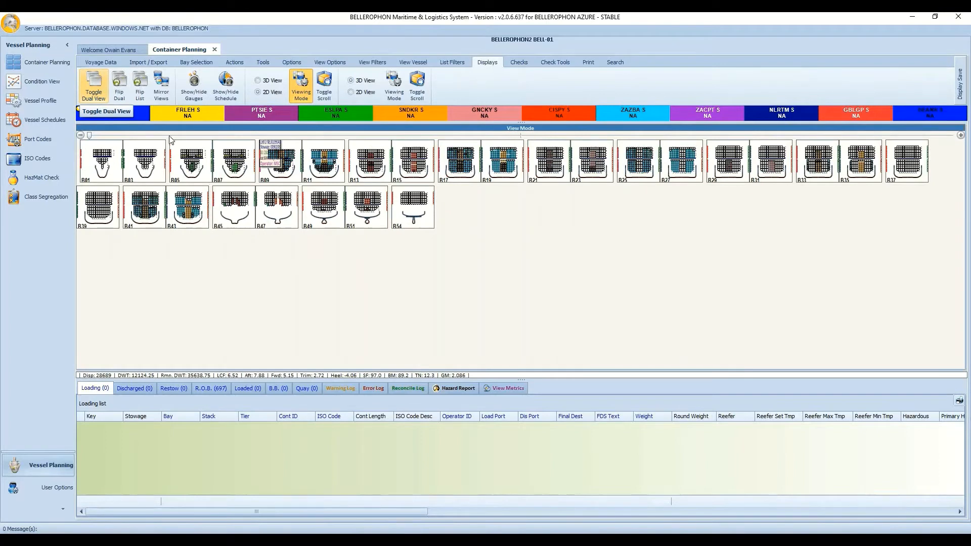
{"action": "left_click", "coordinate": [144, 86]}
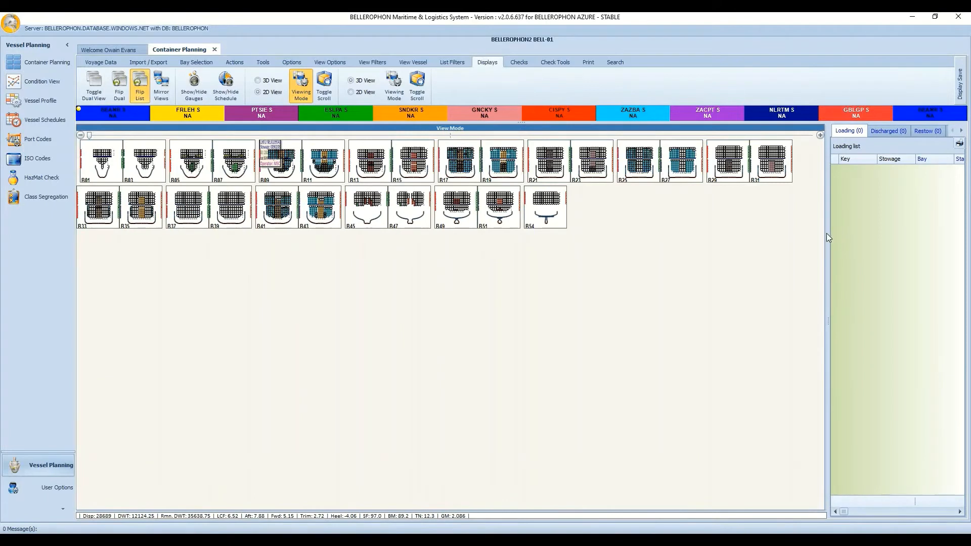
Widen the list panel showing the remaining-onboard list and enlarge the bay diagrams.
{"action": "mouse_move", "coordinate": [828, 233]}
{"action": "left_mouse_down"}
{"action": "mouse_move", "coordinate": [711, 255]}
{"action": "mouse_move", "coordinate": [847, 200]}
{"action": "left_mouse_up"}
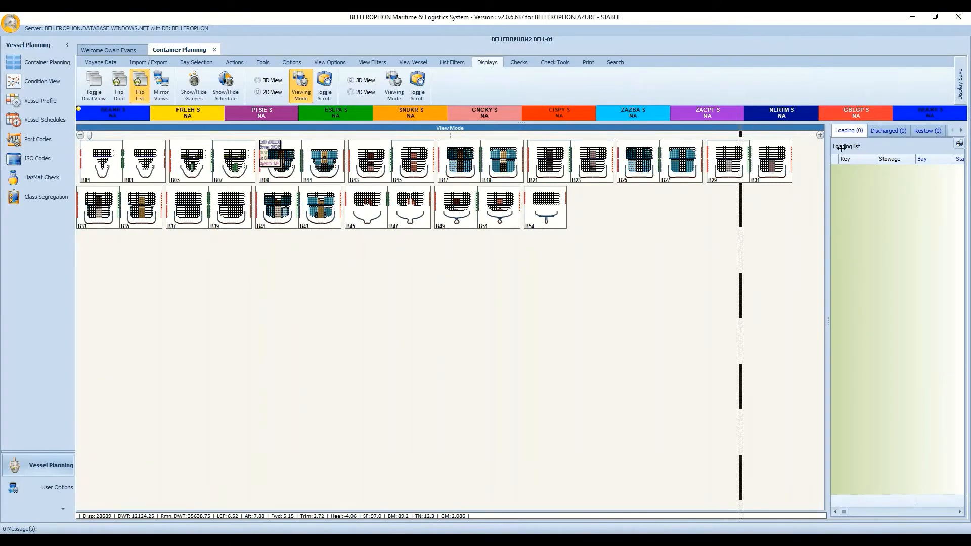
{"action": "left_click_drag", "start_coordinate": [854, 140], "coordinate": [854, 141]}
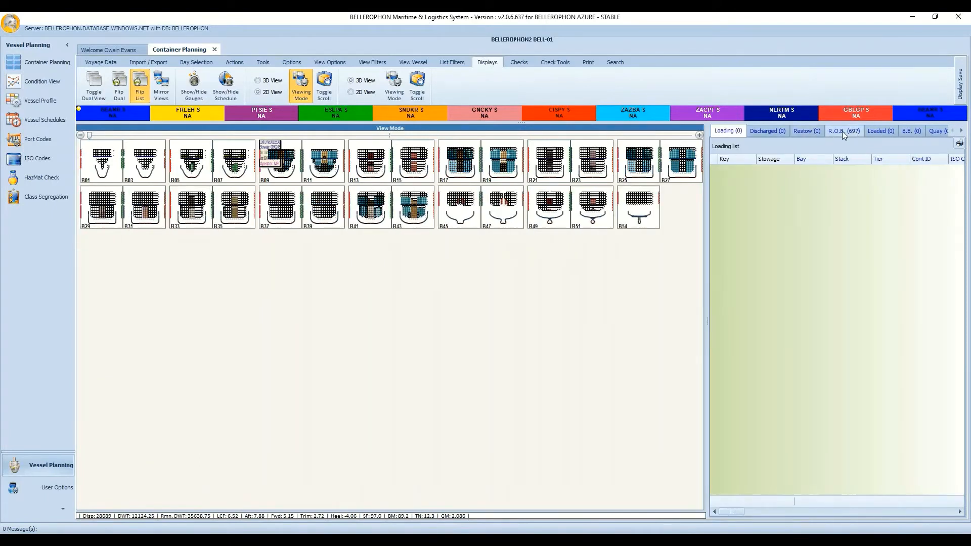
{"action": "left_click", "coordinate": [843, 131]}
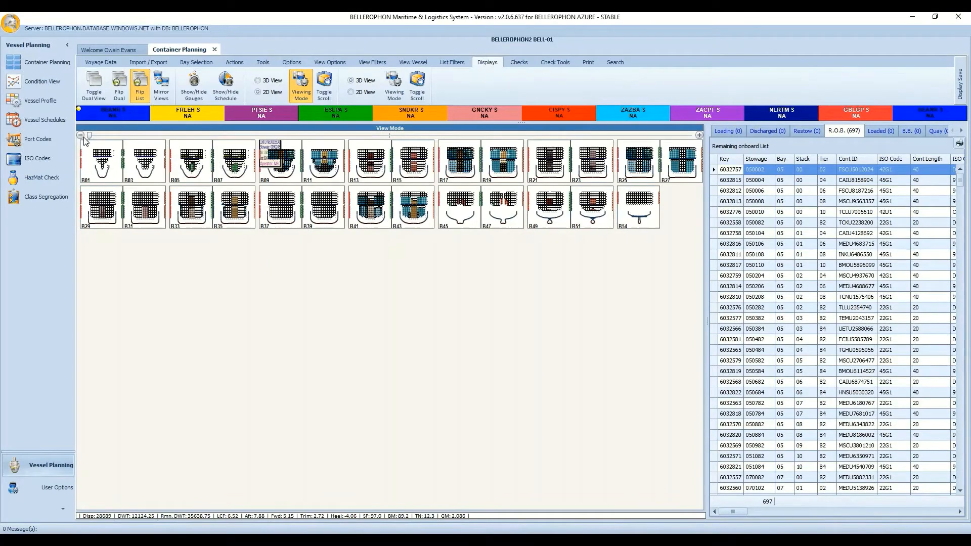
{"action": "left_click_drag", "start_coordinate": [98, 135], "coordinate": [255, 135]}
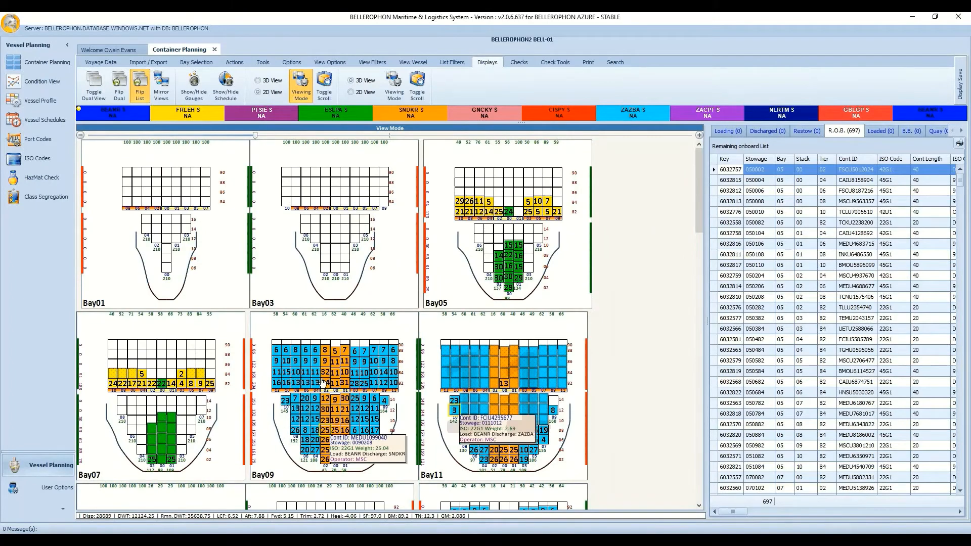
Page to Bay13–Bay23 and back, then flip the list beneath the bays, giving them more height.
{"action": "left_click", "coordinate": [698, 258]}
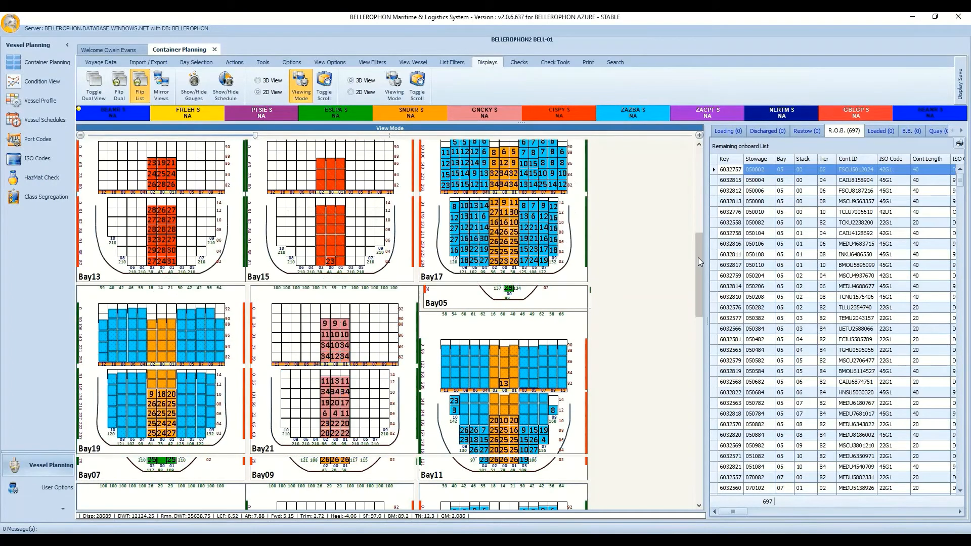
{"action": "left_click", "coordinate": [700, 159]}
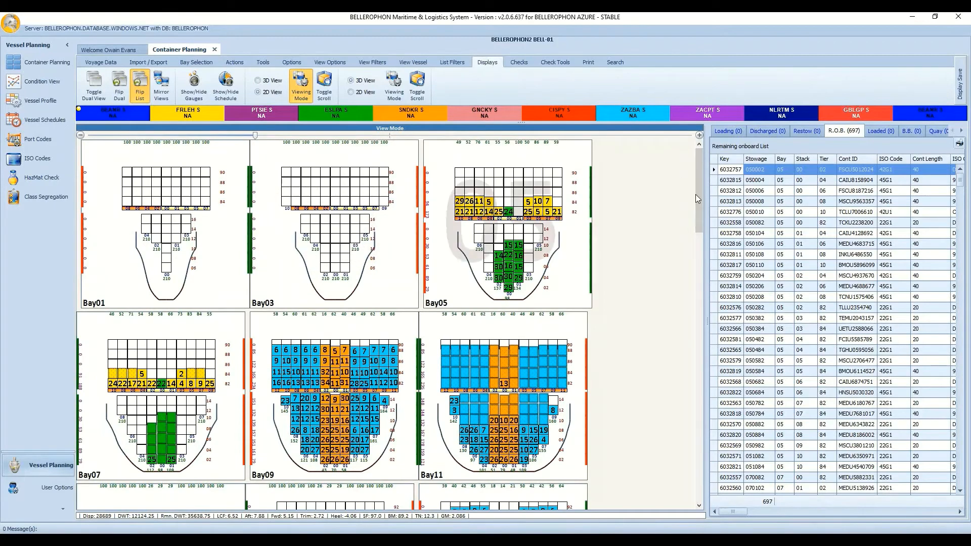
{"action": "left_click", "coordinate": [144, 86]}
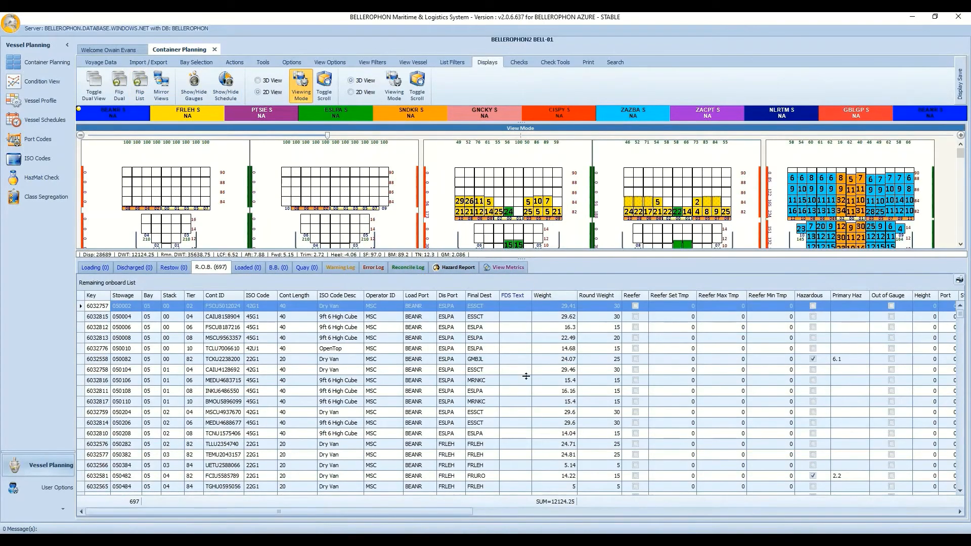
{"action": "left_click_drag", "start_coordinate": [526, 376], "coordinate": [526, 385]}
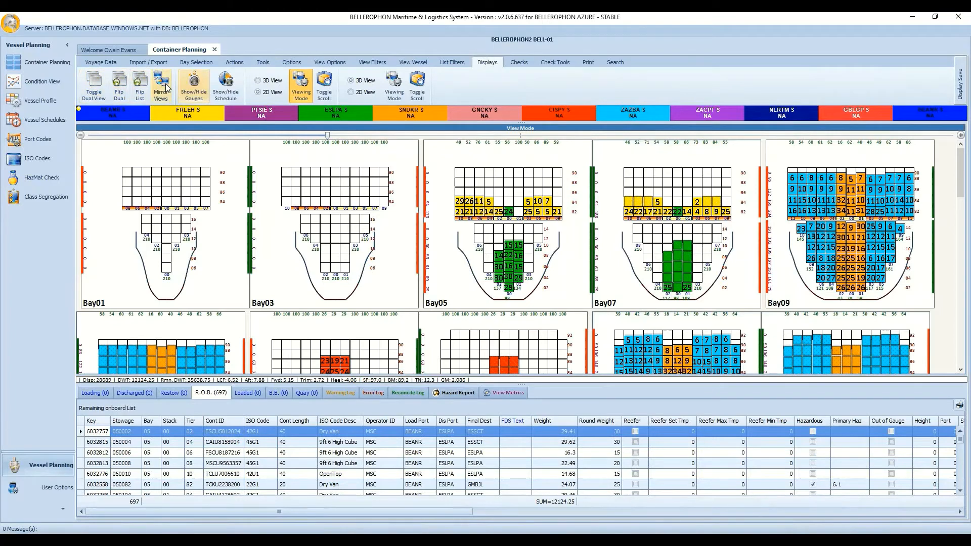
Show and widen the stability gauges, hide them, then show the 05 Feb–03 Mar 2020 schedule.
{"action": "left_click", "coordinate": [195, 81]}
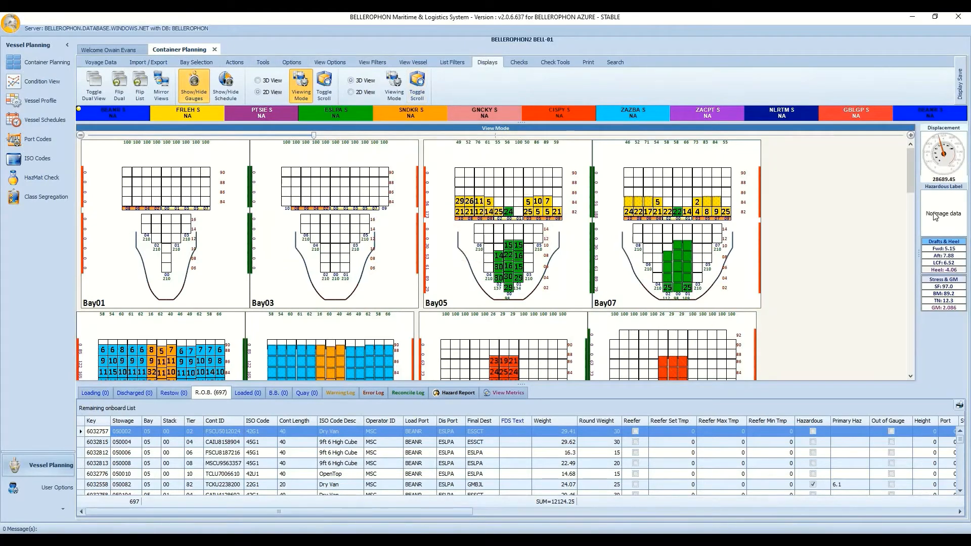
{"action": "left_click_drag", "start_coordinate": [878, 220], "coordinate": [878, 220]}
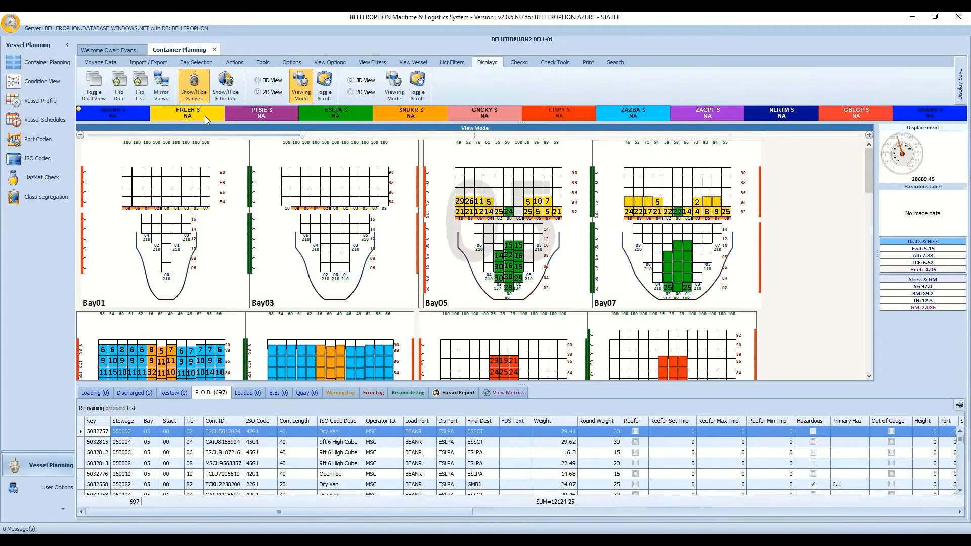
{"action": "left_click", "coordinate": [197, 95]}
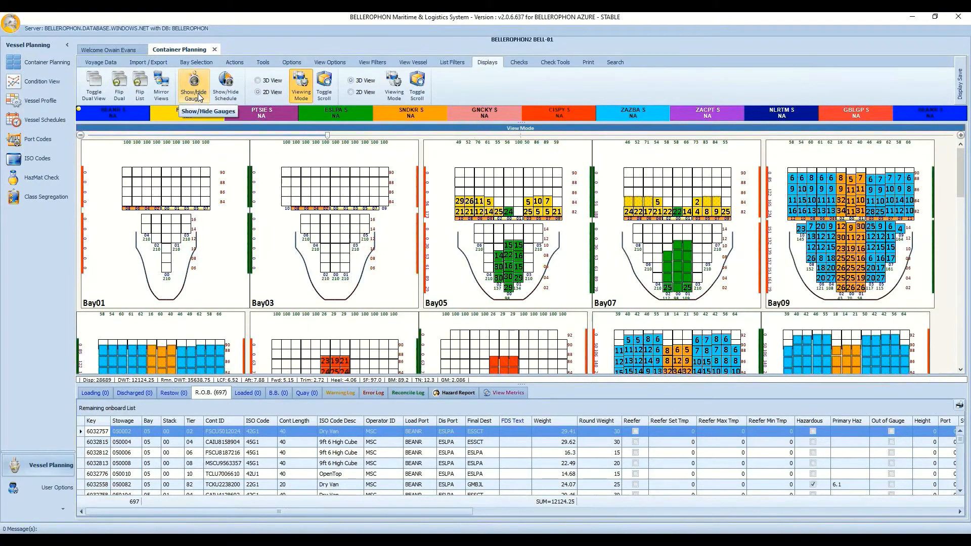
{"action": "left_click", "coordinate": [198, 95]}
{"action": "left_click", "coordinate": [199, 95]}
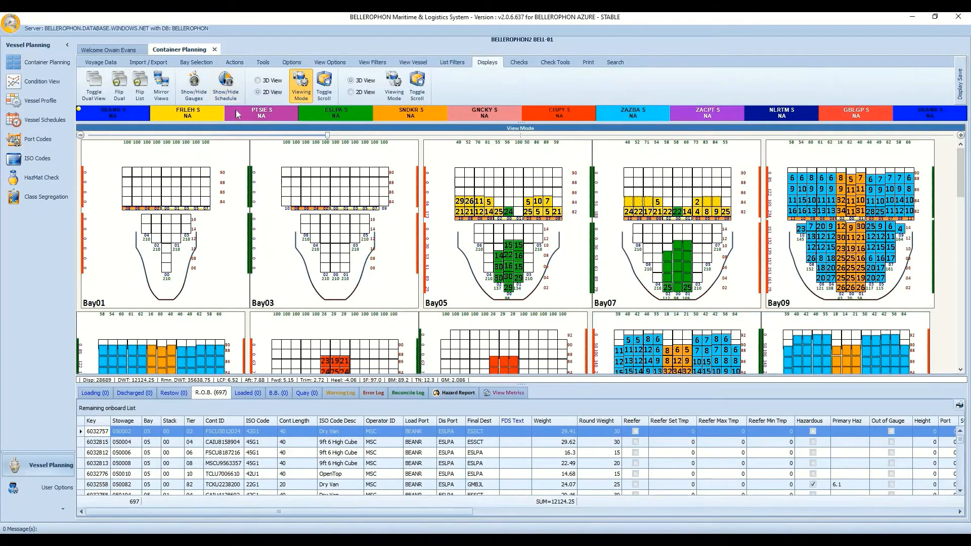
{"action": "left_click", "coordinate": [226, 86]}
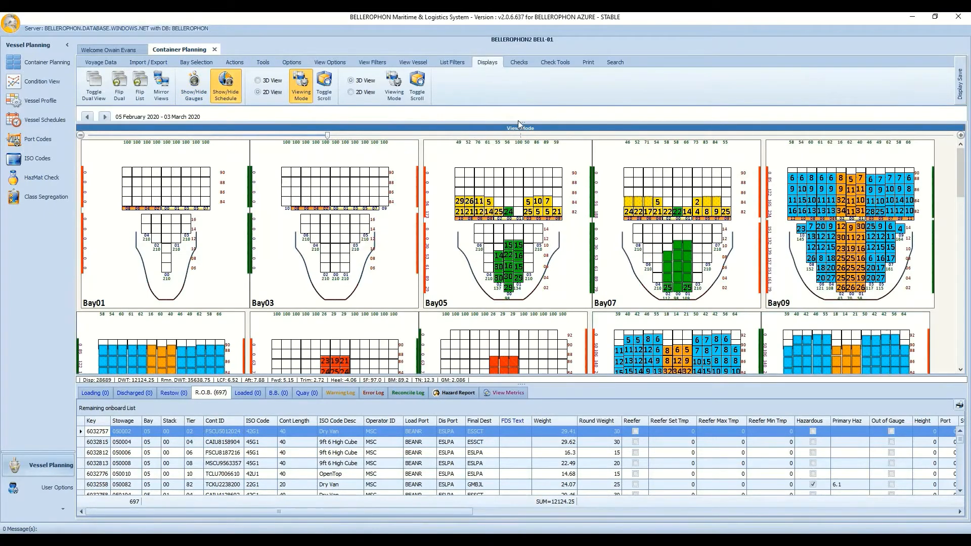
Enlarge the voyage schedule, scroll its timeline to the later dates, then hide it to restore the port strip.
{"action": "left_click_drag", "start_coordinate": [517, 122], "coordinate": [525, 162]}
{"action": "left_click_drag", "start_coordinate": [546, 222], "coordinate": [561, 219]}
{"action": "left_click_drag", "start_coordinate": [631, 212], "coordinate": [261, 222]}
{"action": "left_click", "coordinate": [226, 92]}
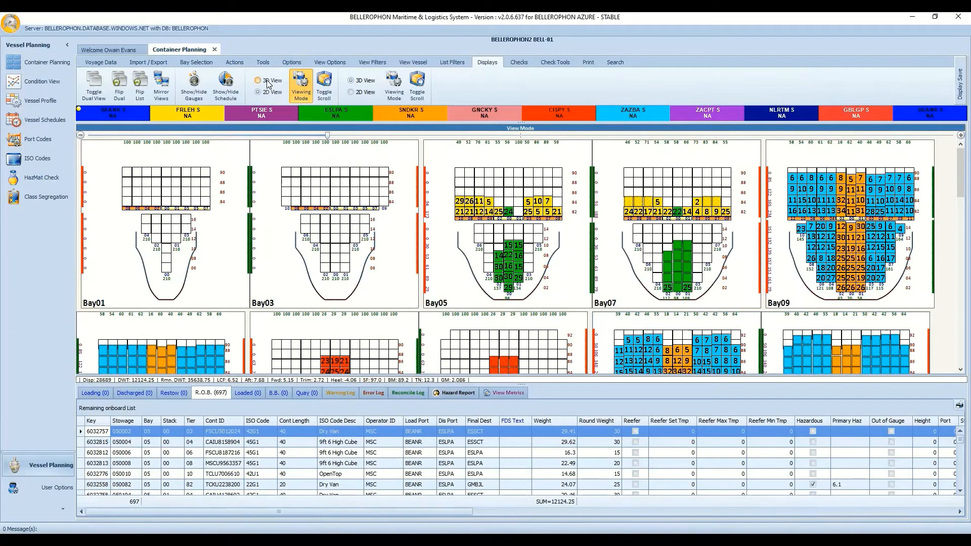
{"action": "left_click", "coordinate": [267, 82]}
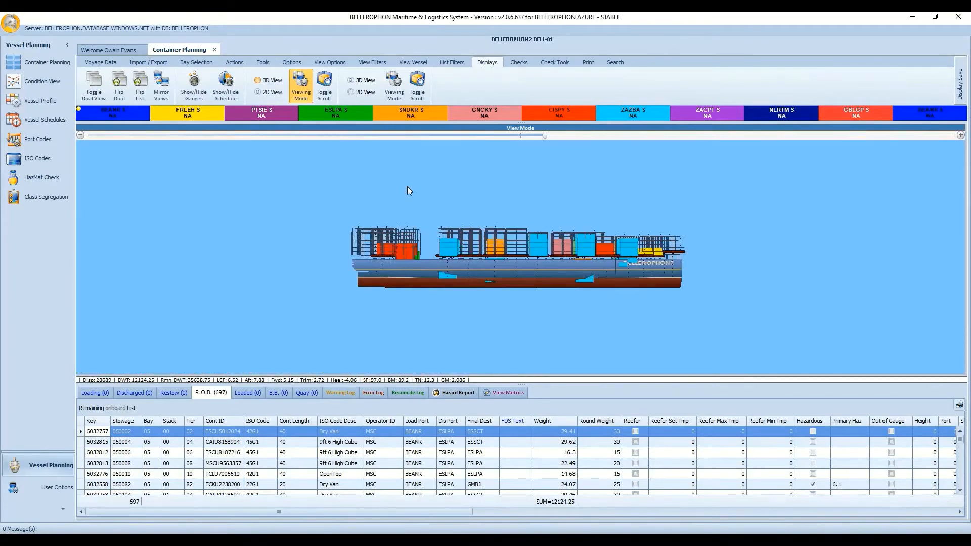
{"action": "left_click", "coordinate": [552, 135]}
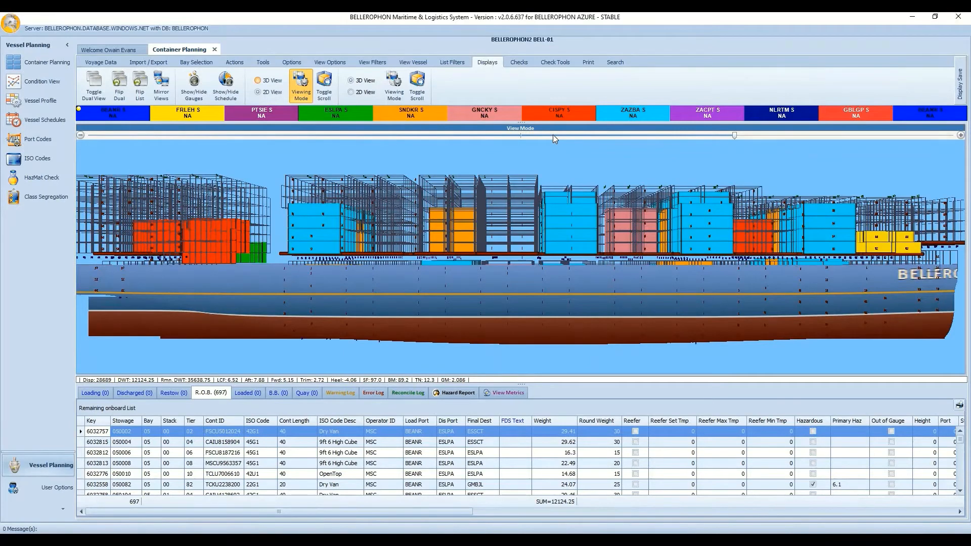
{"action": "left_click", "coordinate": [553, 135]}
{"action": "left_click", "coordinate": [580, 136]}
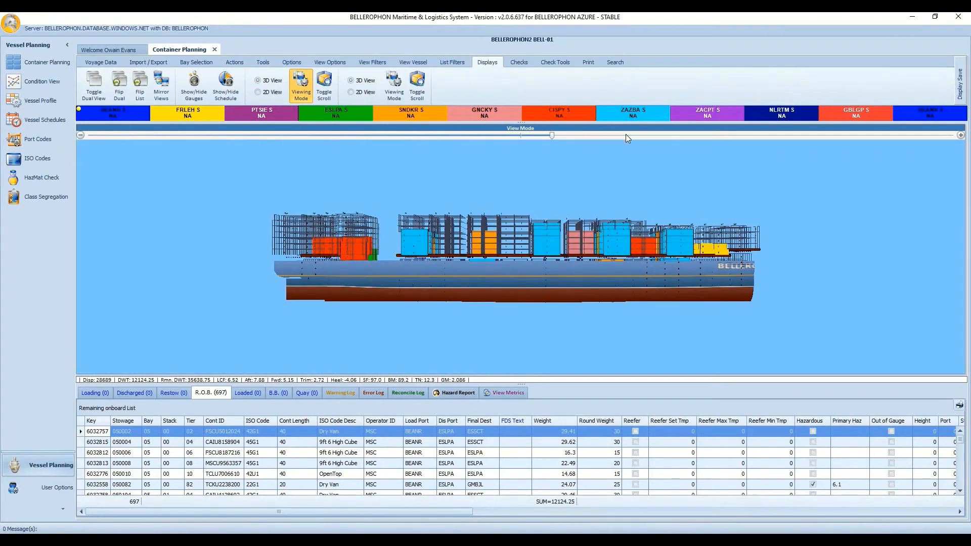
{"action": "left_click", "coordinate": [646, 134]}
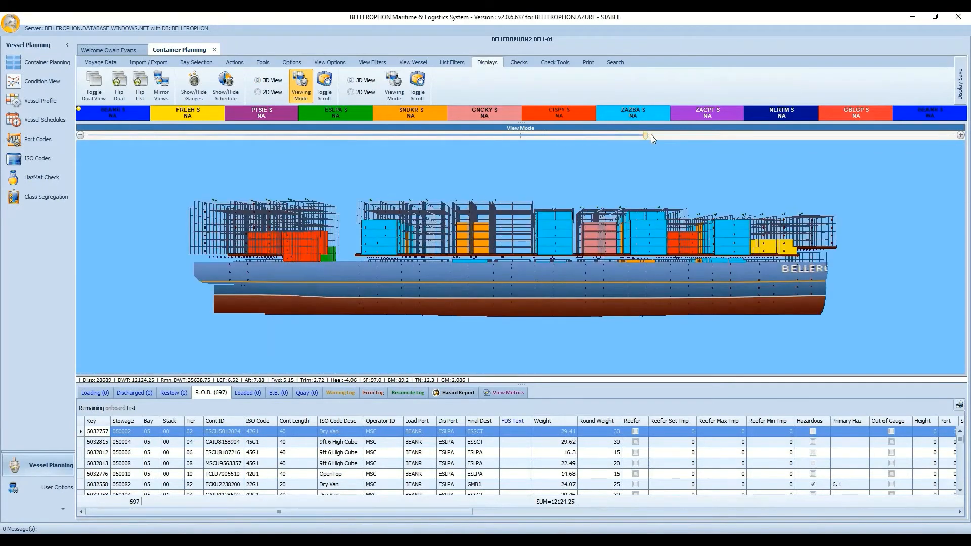
{"action": "left_click", "coordinate": [684, 135]}
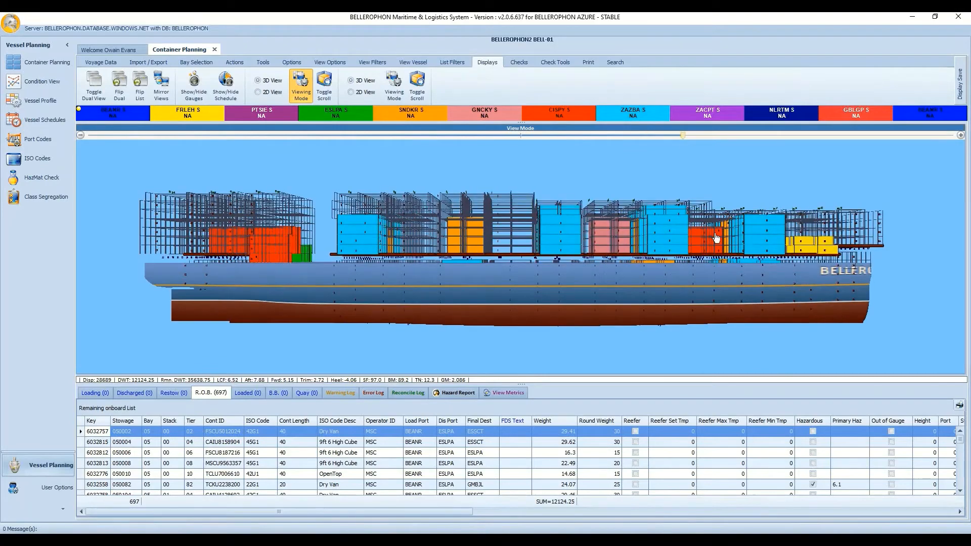
{"action": "left_click_drag", "start_coordinate": [609, 235], "coordinate": [399, 235]}
{"action": "left_click_drag", "start_coordinate": [464, 233], "coordinate": [568, 235]}
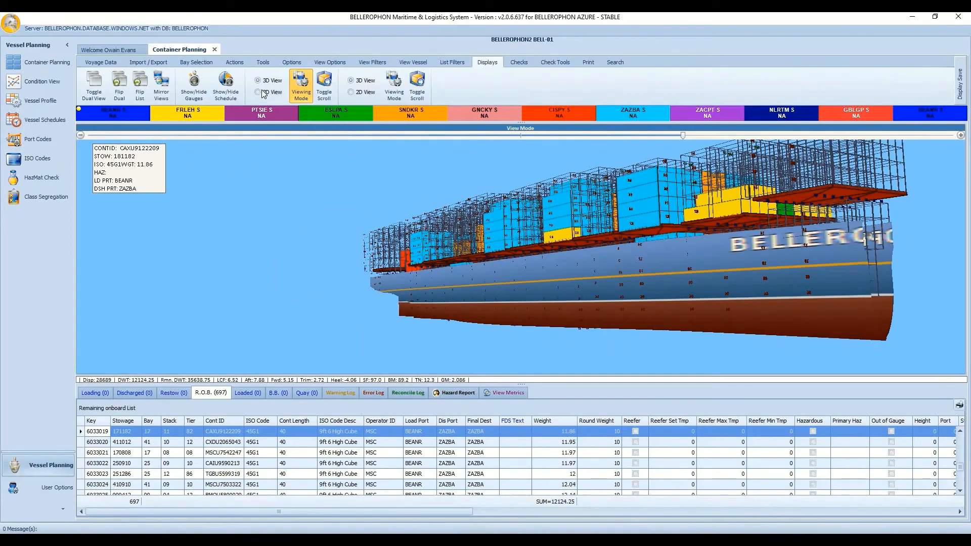
{"action": "left_click", "coordinate": [262, 93]}
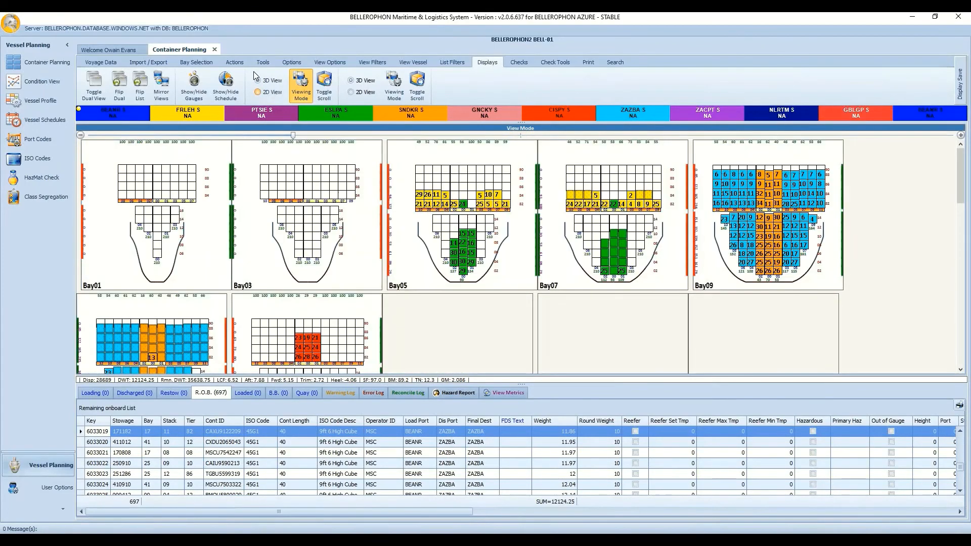
Compare Toggle Scroll's single row against wrapped rows, shorten the list, and leave Bay01–Bay11 wrapped.
{"action": "left_click", "coordinate": [318, 87]}
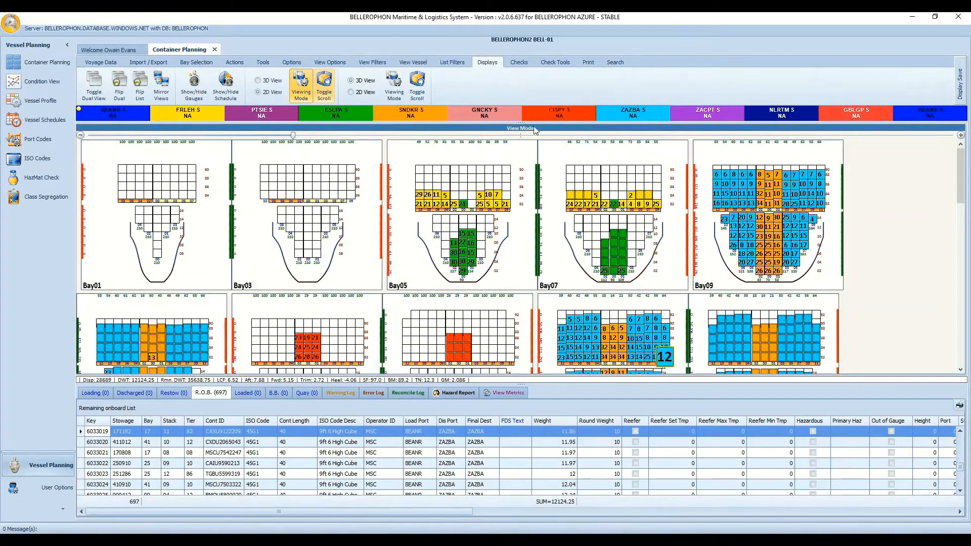
{"action": "left_click", "coordinate": [325, 84]}
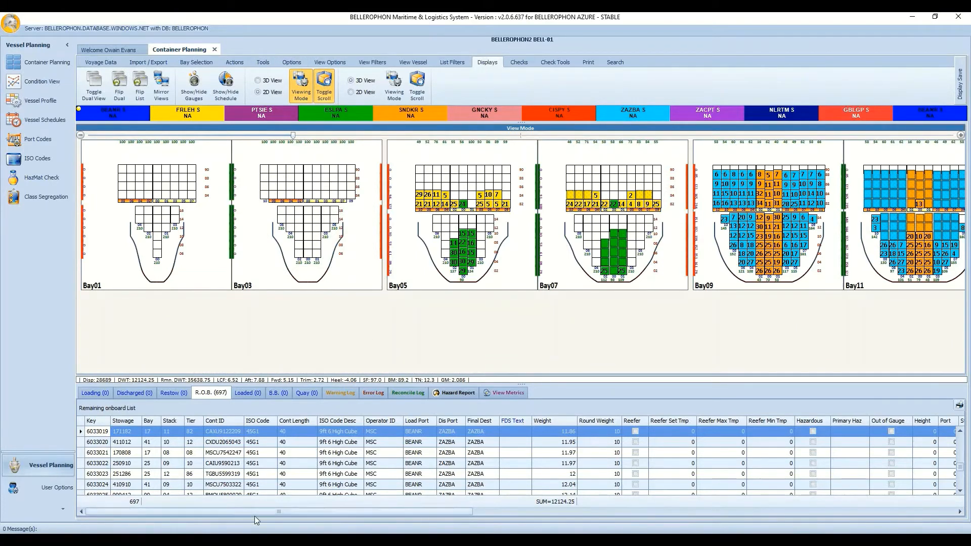
{"action": "left_click_drag", "start_coordinate": [256, 513], "coordinate": [235, 510]}
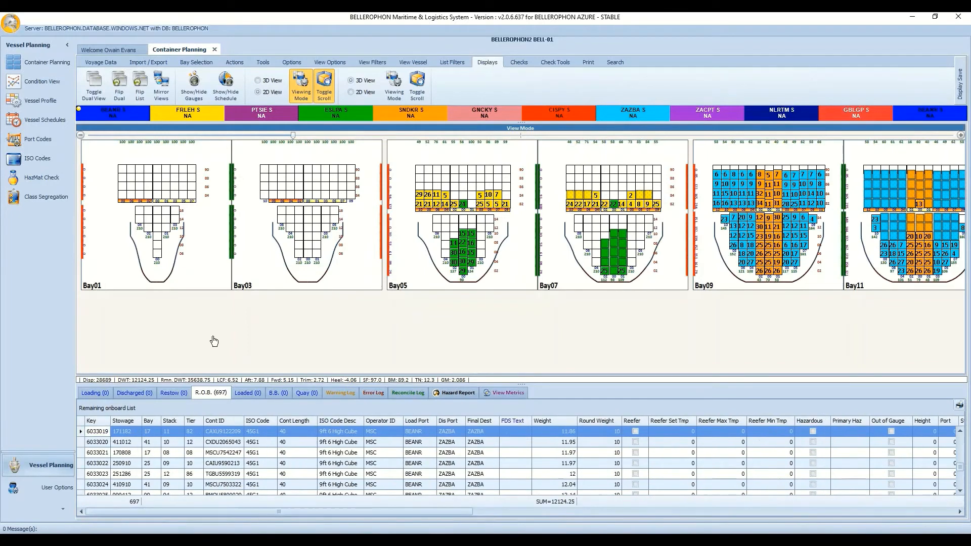
{"action": "left_click", "coordinate": [325, 90]}
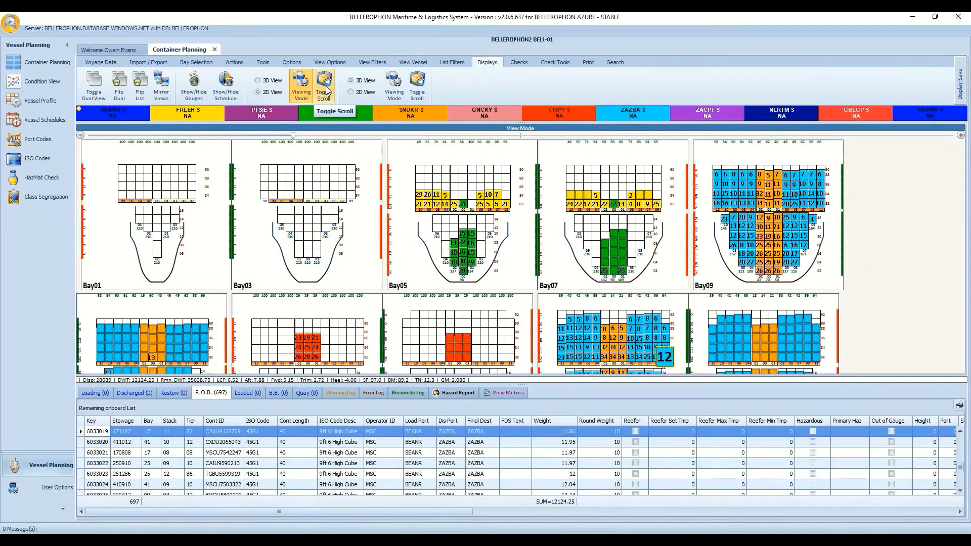
{"action": "left_click", "coordinate": [326, 90]}
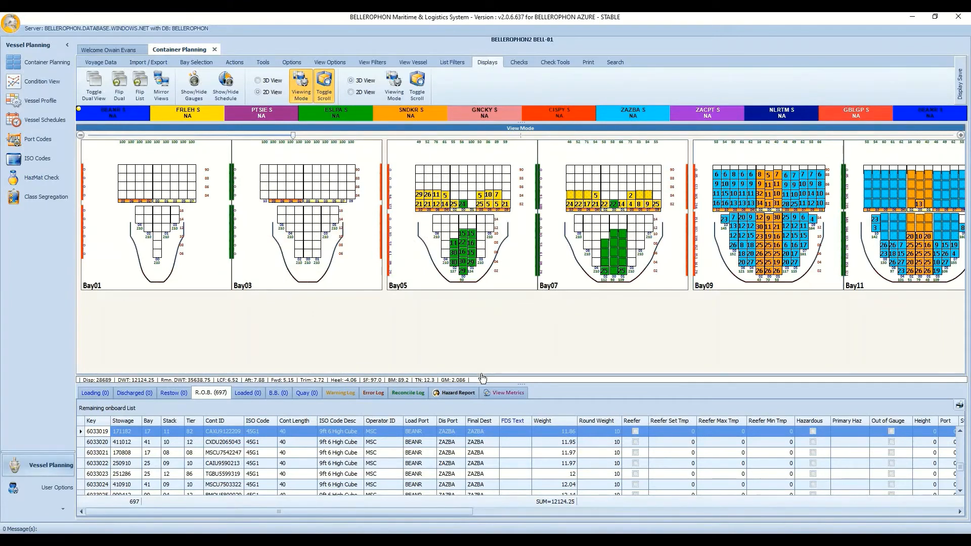
{"action": "left_click_drag", "start_coordinate": [530, 410], "coordinate": [529, 408]}
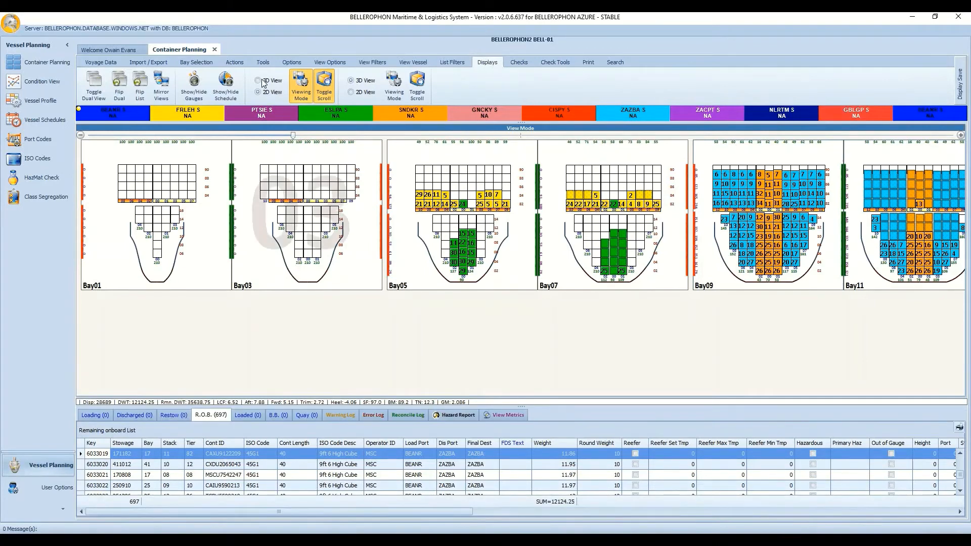
{"action": "left_click", "coordinate": [320, 82]}
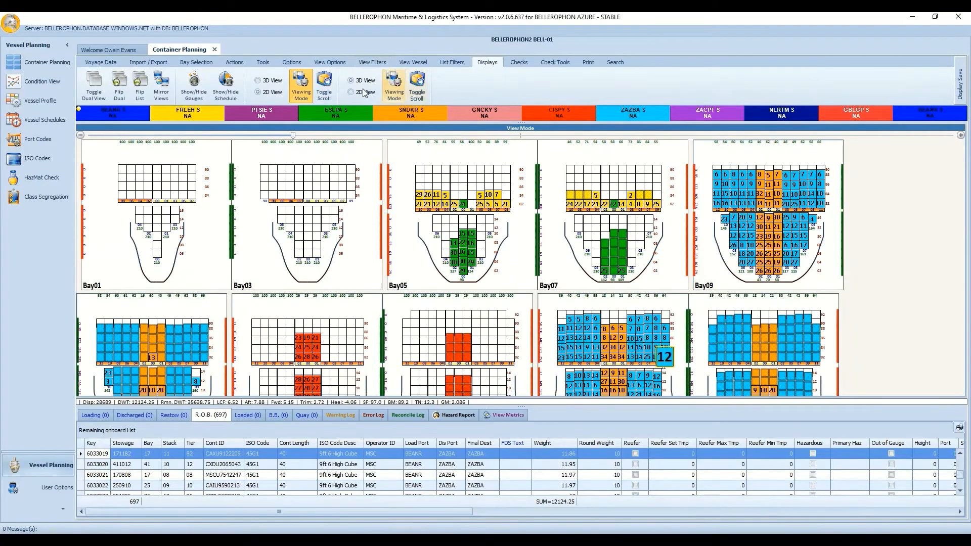
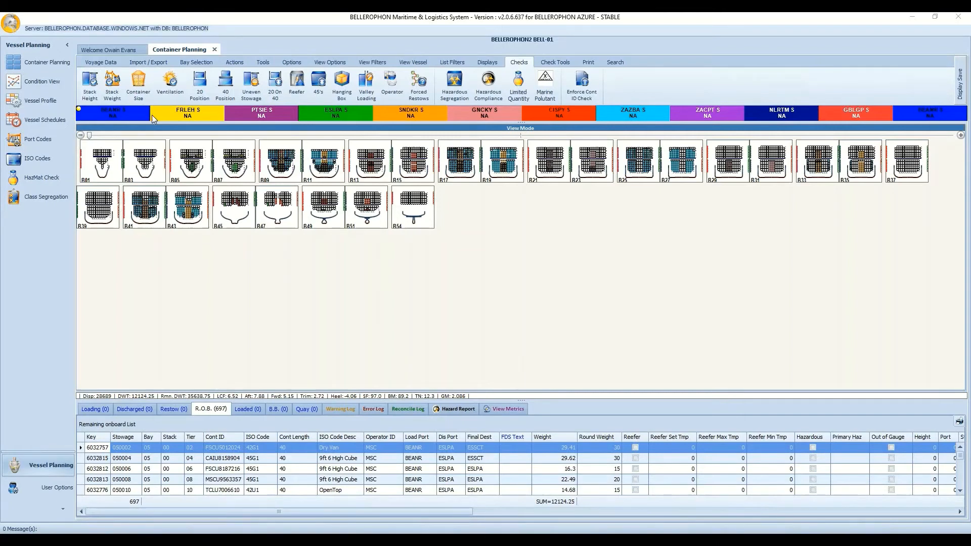
Toggle the Stack Height, Stack Weight, 20/40 Position, Reefer and Uneven Stowage checks, then show Check Tools.
{"action": "left_click", "coordinate": [84, 86]}
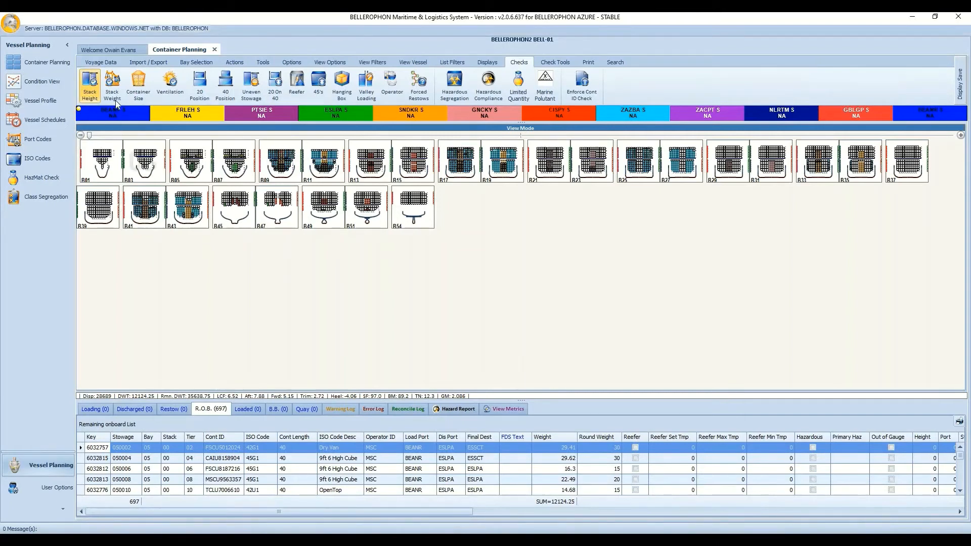
{"action": "left_click", "coordinate": [121, 99]}
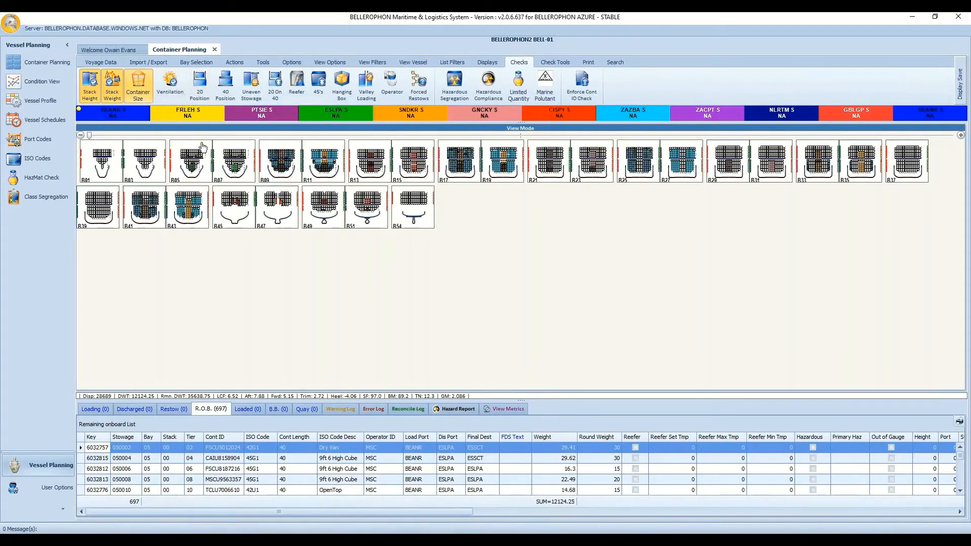
{"action": "left_click", "coordinate": [199, 85]}
{"action": "left_click", "coordinate": [227, 86]}
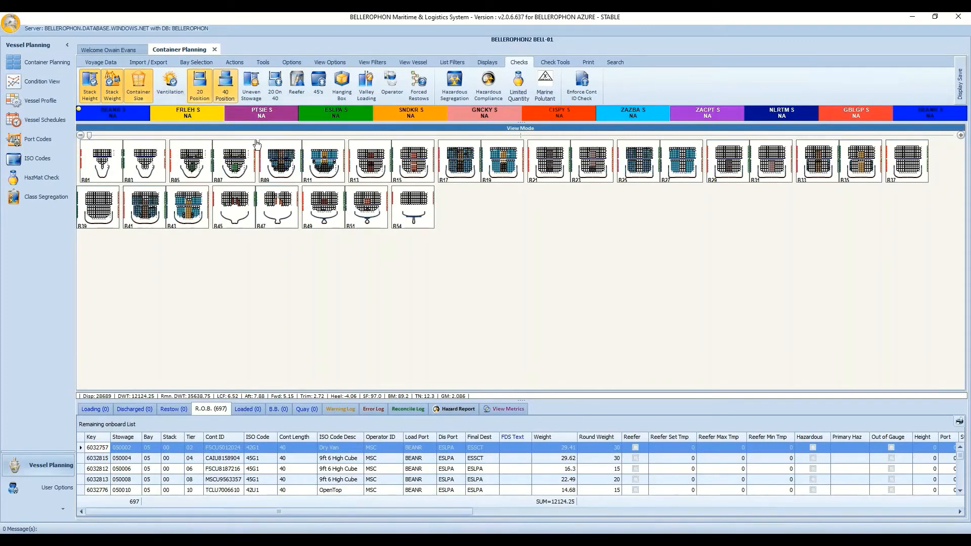
{"action": "left_click", "coordinate": [303, 93]}
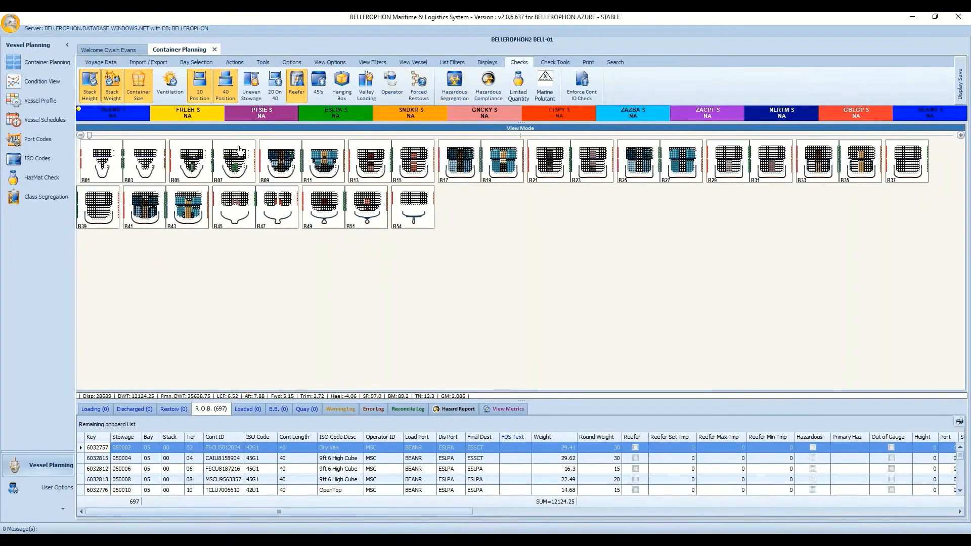
{"action": "left_click", "coordinate": [251, 83]}
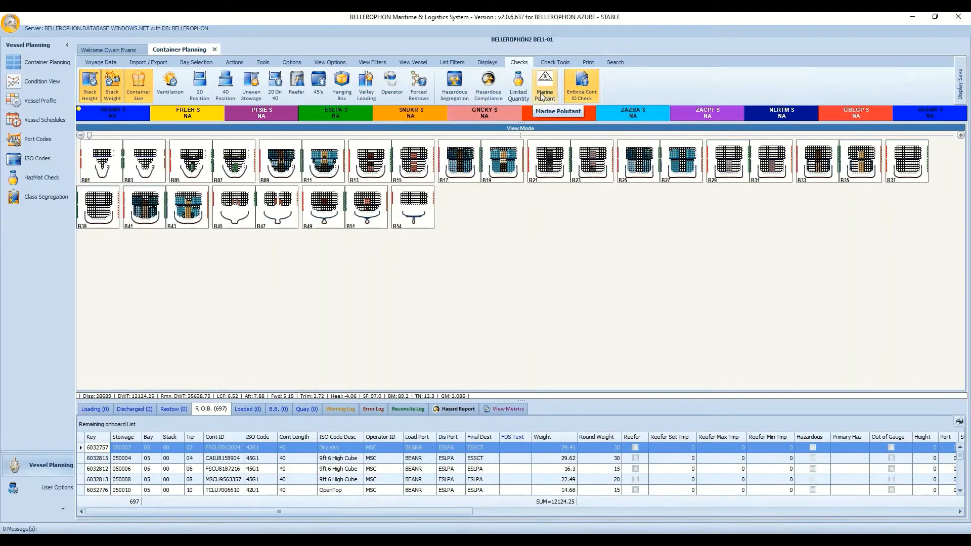
{"action": "left_click", "coordinate": [555, 62]}
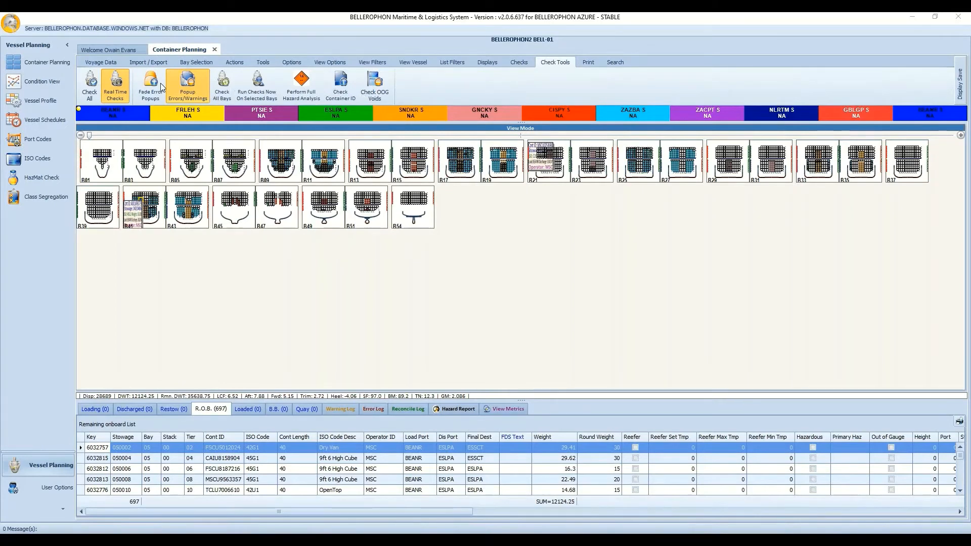
Turn on real-time checking and glance at the Error Log before returning to R.O.B.
{"action": "left_click", "coordinate": [101, 92]}
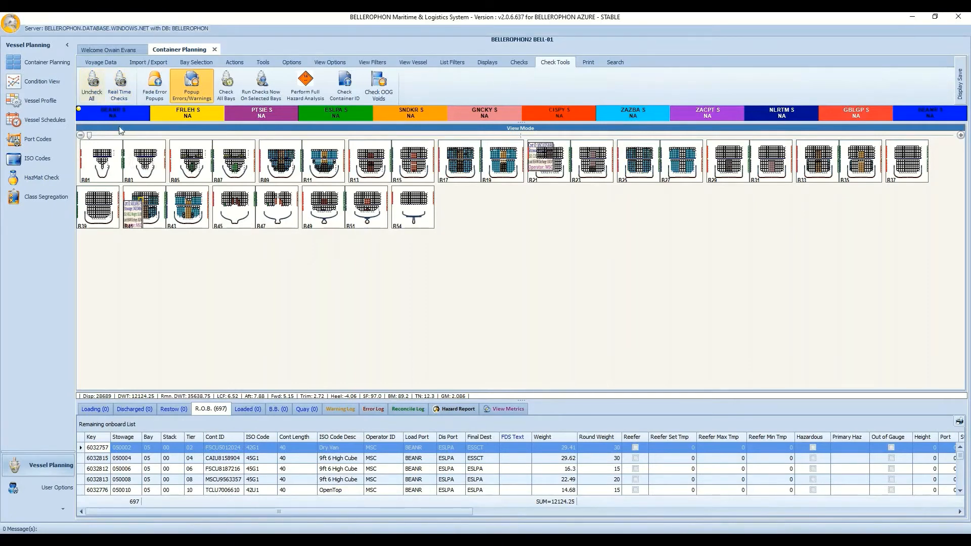
{"action": "left_click", "coordinate": [120, 94]}
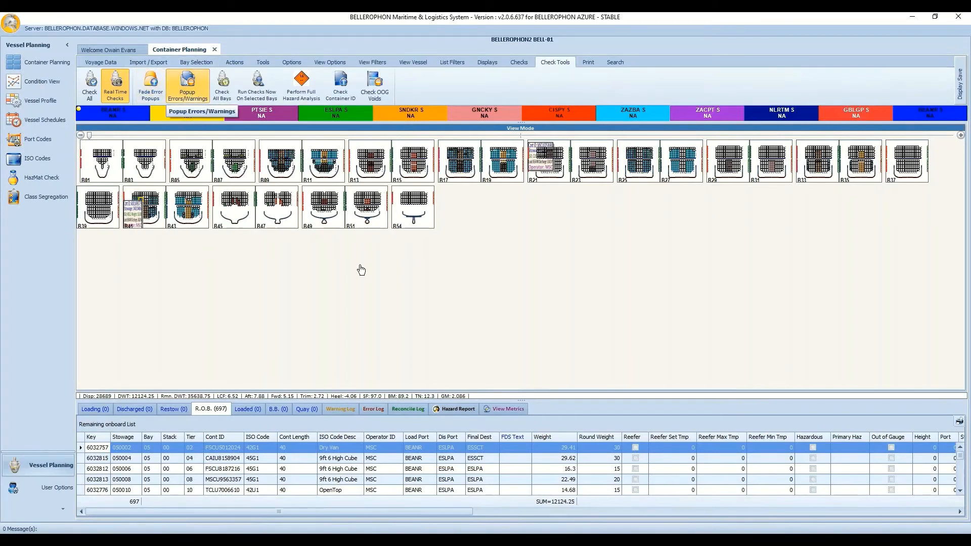
{"action": "left_click", "coordinate": [365, 408]}
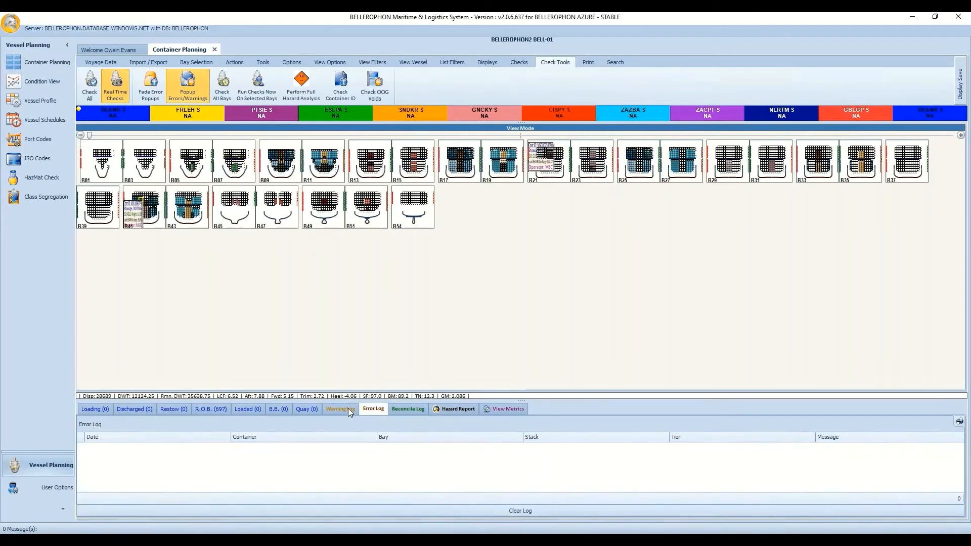
{"action": "left_click", "coordinate": [203, 409]}
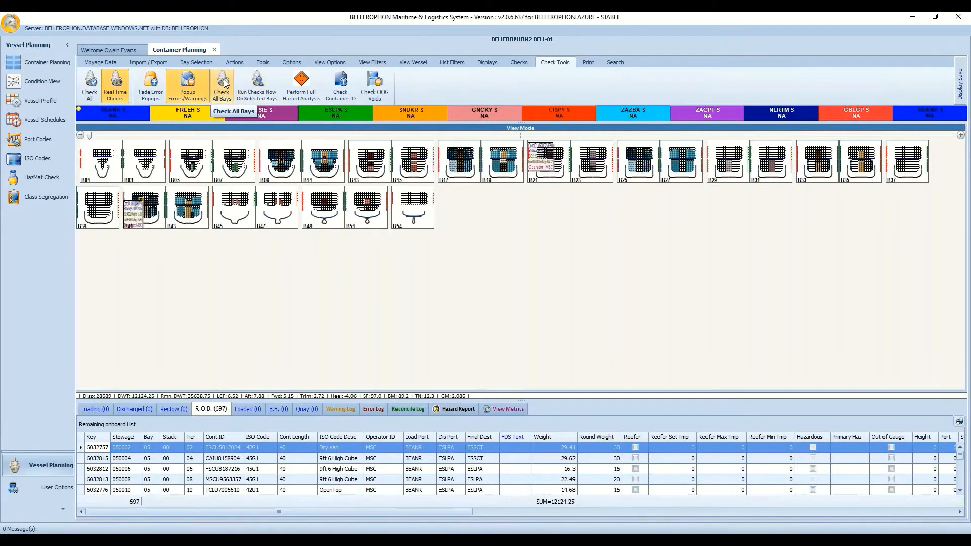
Check every container on the vessel with Check All Bays and confirm with Proceed.
{"action": "left_click", "coordinate": [227, 81]}
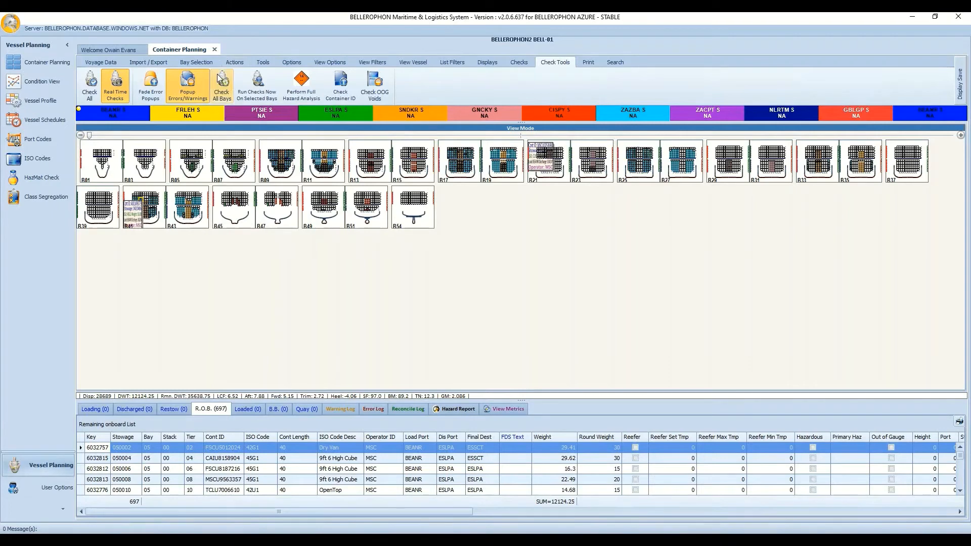
{"action": "left_click", "coordinate": [226, 85]}
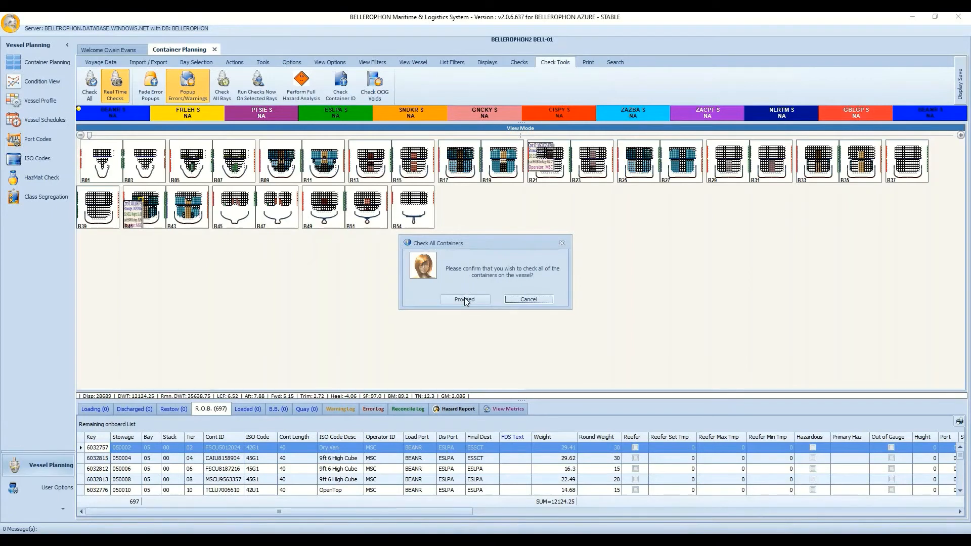
{"action": "left_click", "coordinate": [464, 299]}
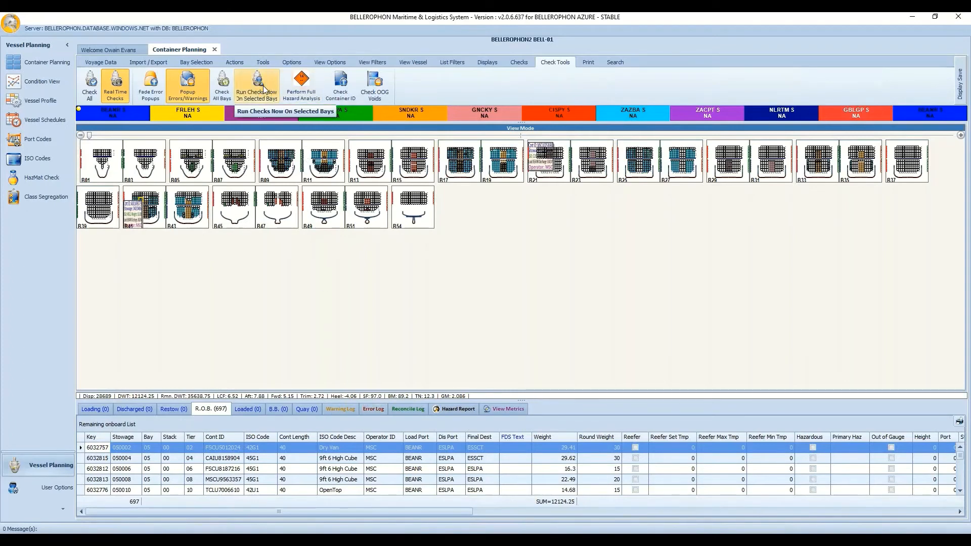
{"action": "right_click", "coordinate": [233, 252]}
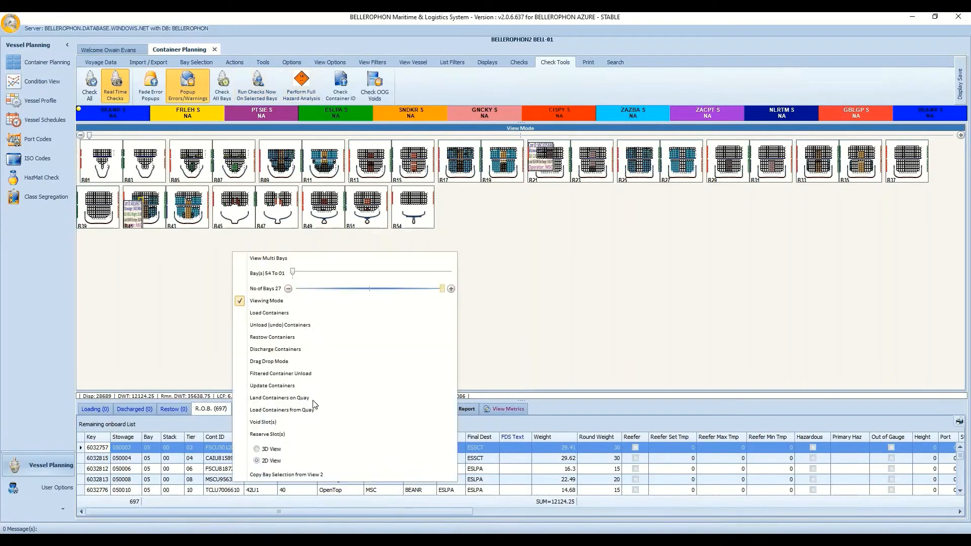
{"action": "left_click", "coordinate": [293, 256]}
{"action": "left_click", "coordinate": [443, 205]}
{"action": "left_click", "coordinate": [461, 205]}
{"action": "left_click", "coordinate": [496, 206]}
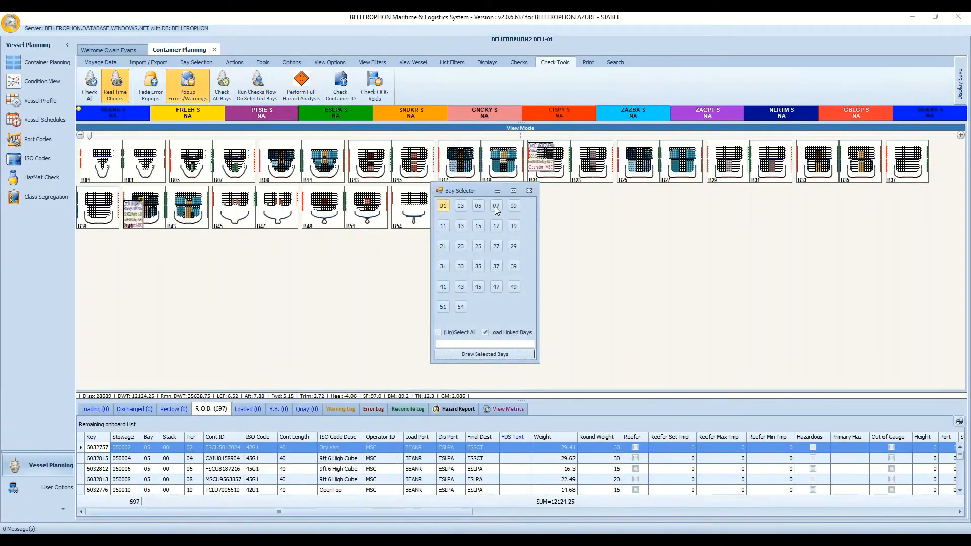
{"action": "left_click", "coordinate": [478, 207]}
{"action": "left_click", "coordinate": [447, 264]}
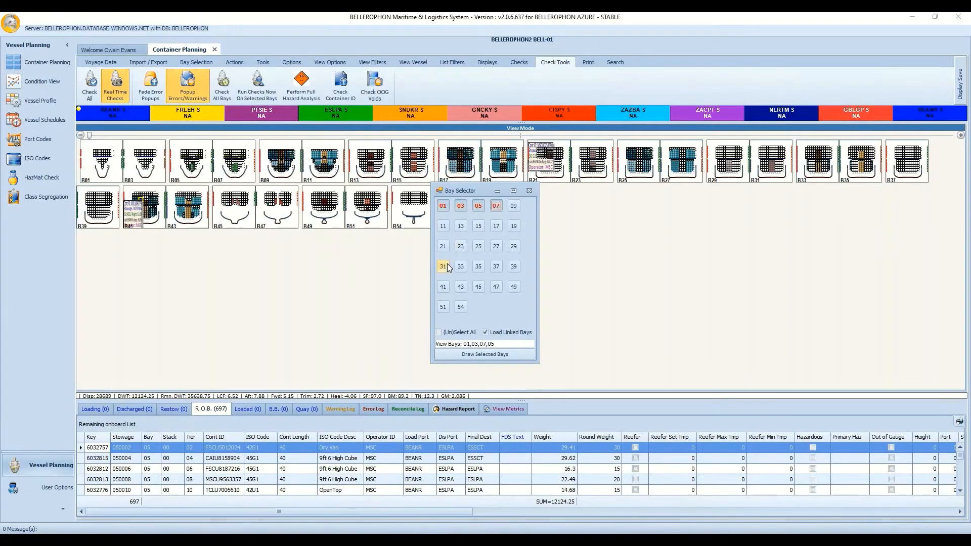
{"action": "left_click", "coordinate": [461, 286]}
{"action": "left_click", "coordinate": [470, 355]}
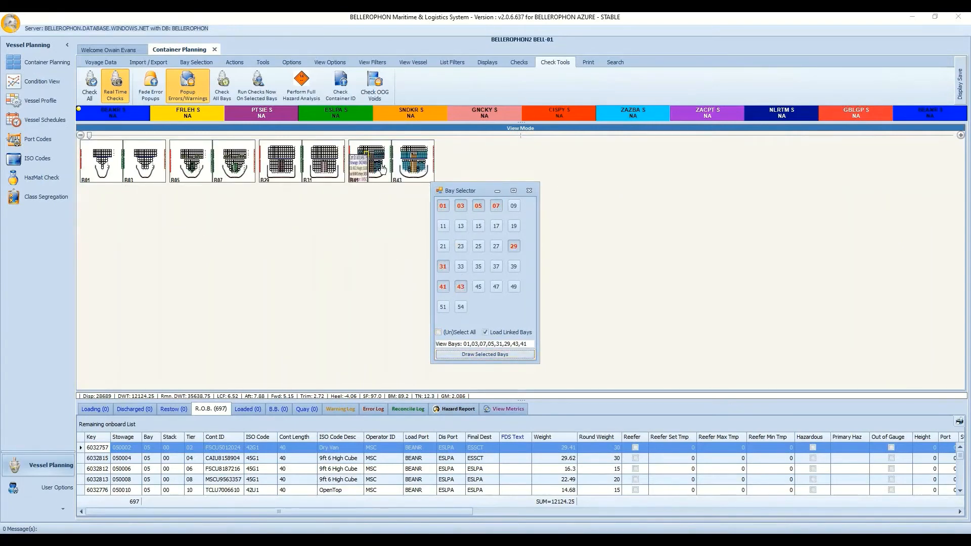
{"action": "left_click", "coordinate": [381, 168]}
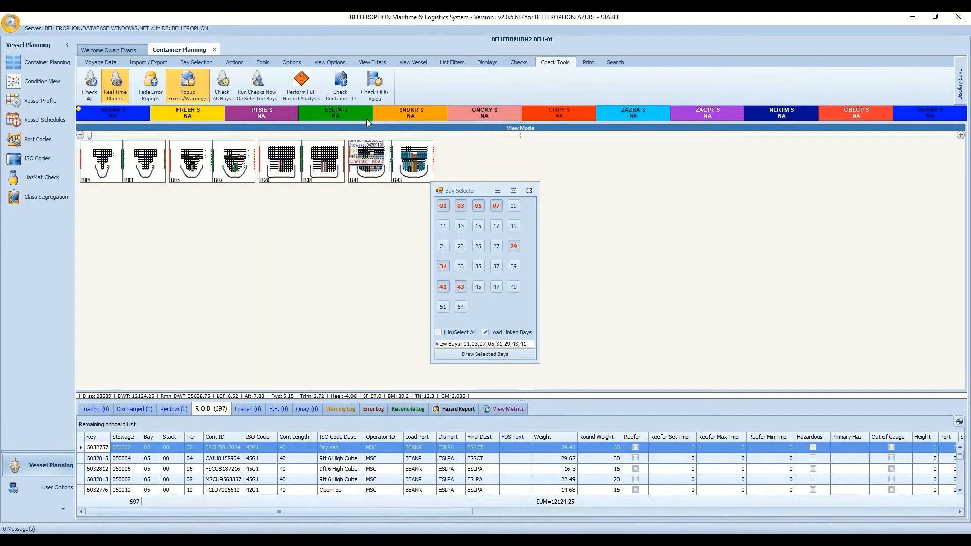
{"action": "left_click", "coordinate": [272, 86]}
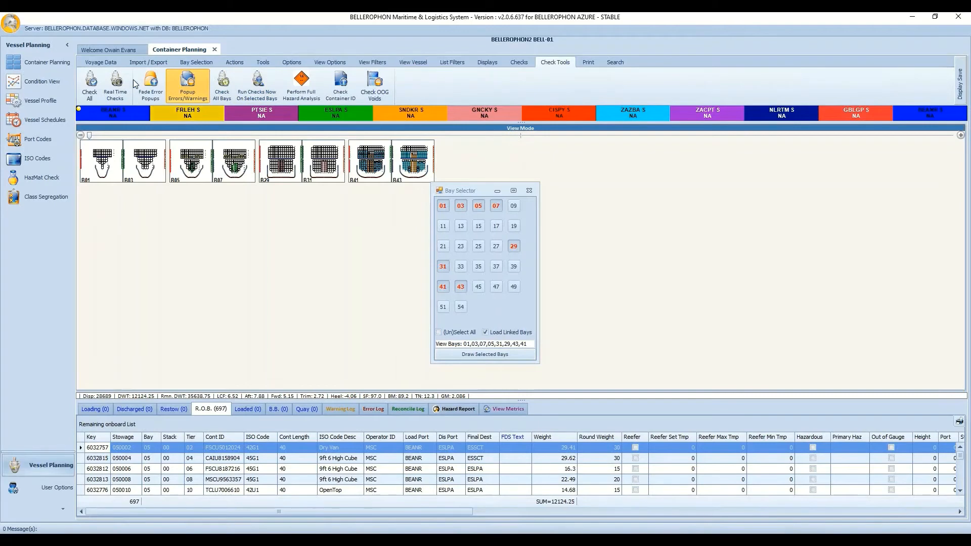
{"action": "left_click", "coordinate": [115, 83]}
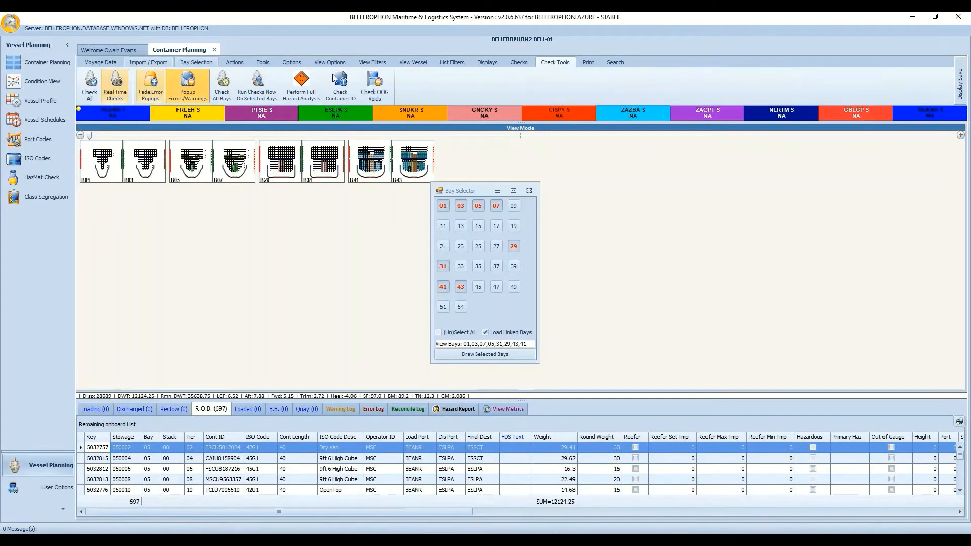
{"action": "left_click", "coordinate": [438, 332]}
{"action": "left_click", "coordinate": [485, 354]}
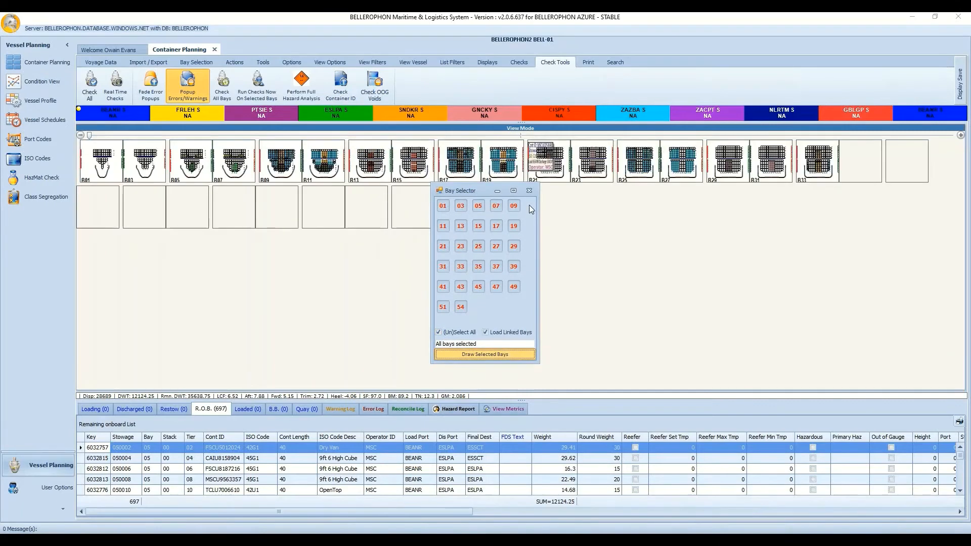
{"action": "left_click", "coordinate": [529, 191]}
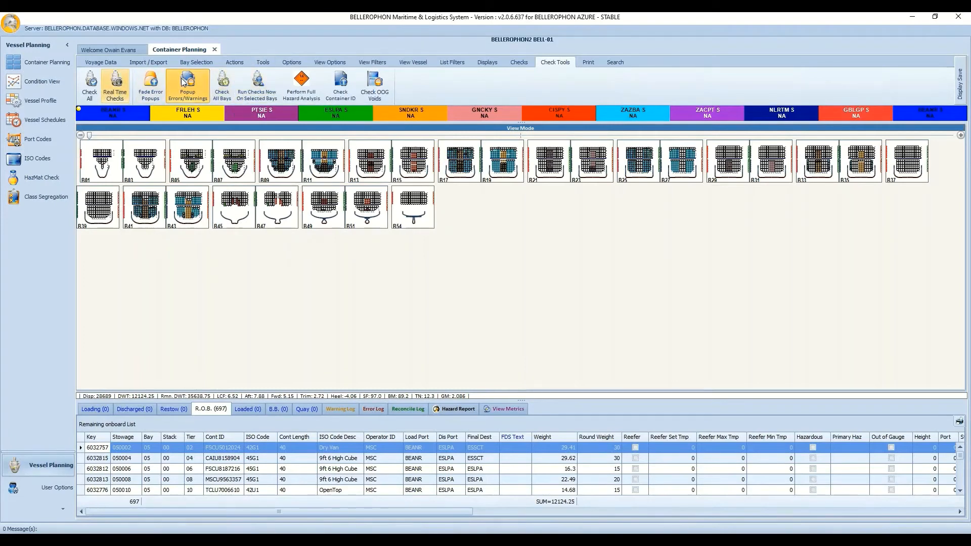
Run a full hazard analysis, review the 05 February 2020 hazard report, then return to R.O.B.
{"action": "left_click", "coordinate": [305, 93]}
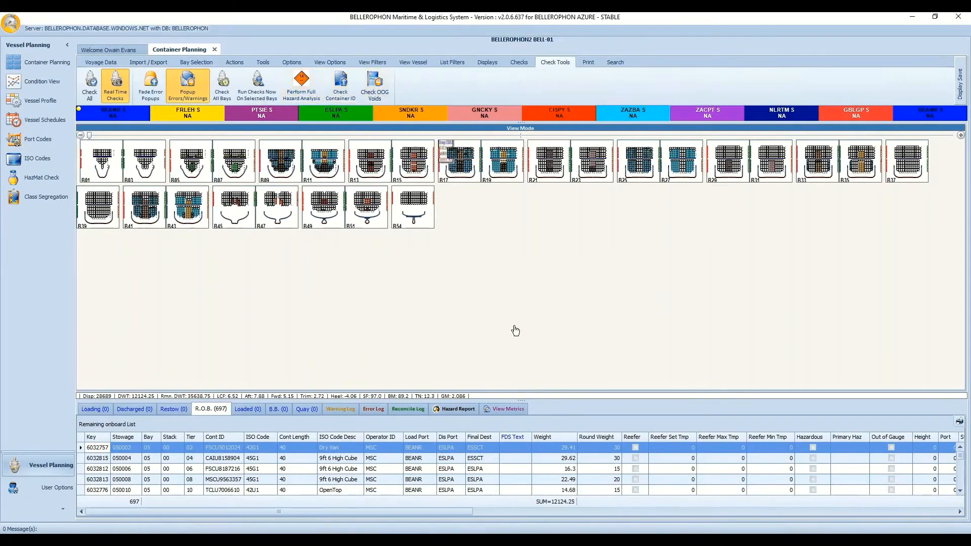
{"action": "left_click", "coordinate": [458, 409]}
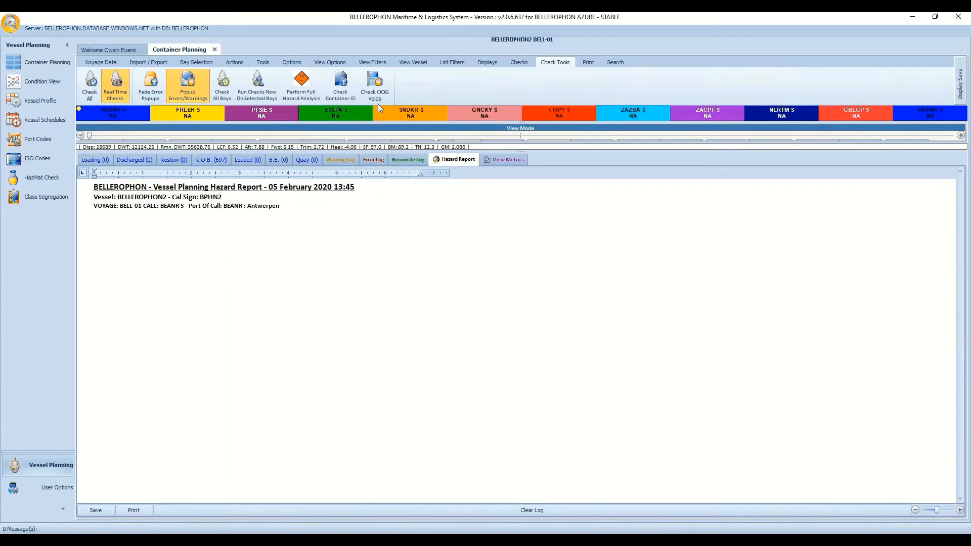
{"action": "left_click", "coordinate": [204, 160]}
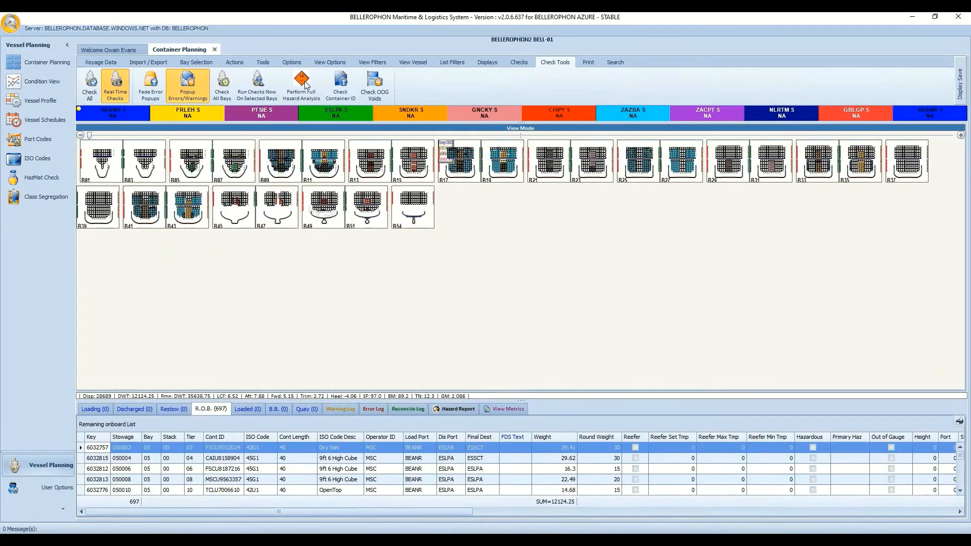
Run Check Container ID as a summary and scroll through the 697 Invalid Container ID log entries.
{"action": "left_click", "coordinate": [346, 93]}
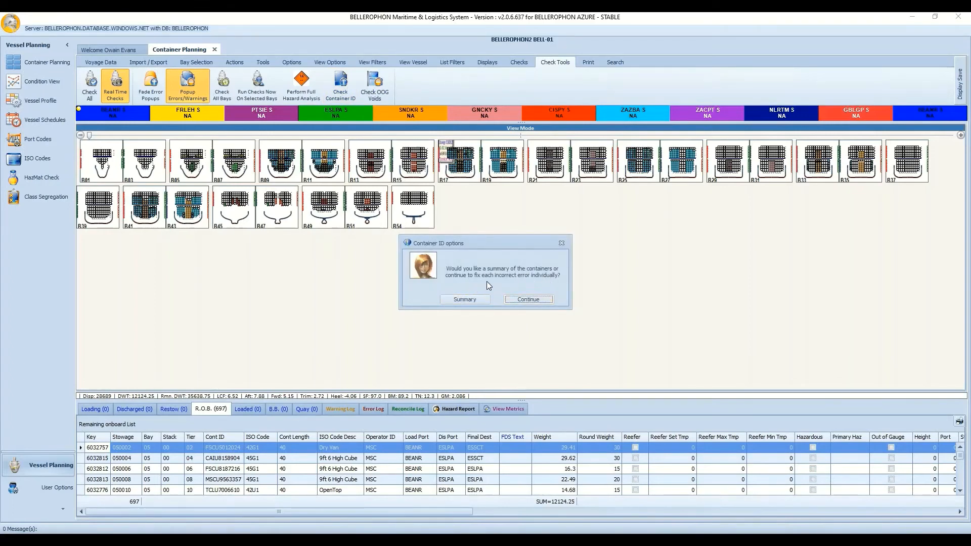
{"action": "left_click", "coordinate": [459, 298]}
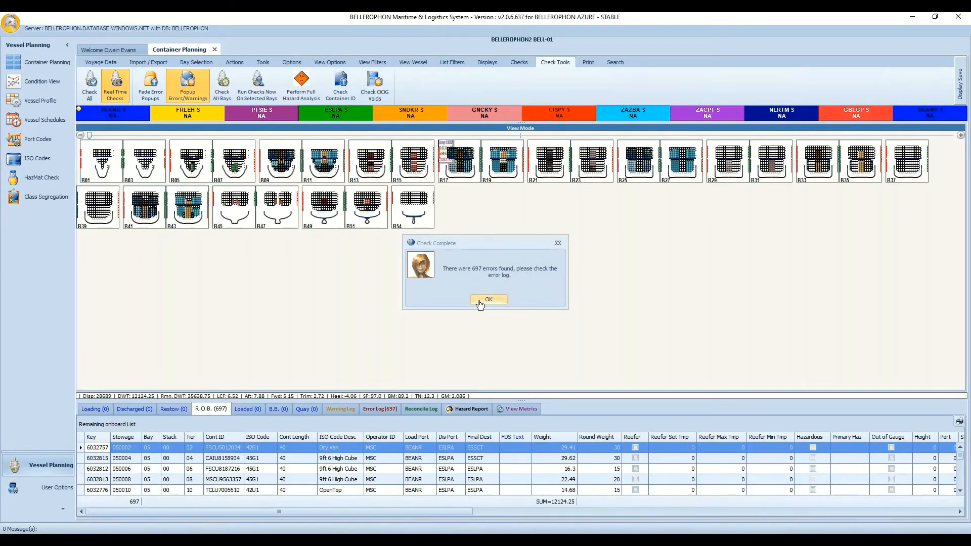
{"action": "left_click", "coordinate": [487, 299]}
{"action": "left_click", "coordinate": [390, 412]}
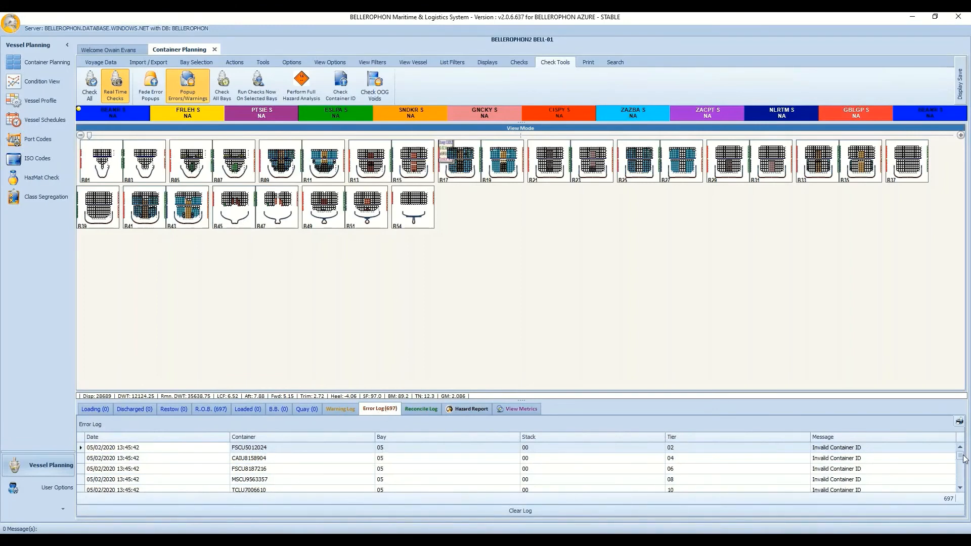
{"action": "left_click_drag", "start_coordinate": [962, 462], "coordinate": [963, 437]}
{"action": "left_click", "coordinate": [217, 408]}
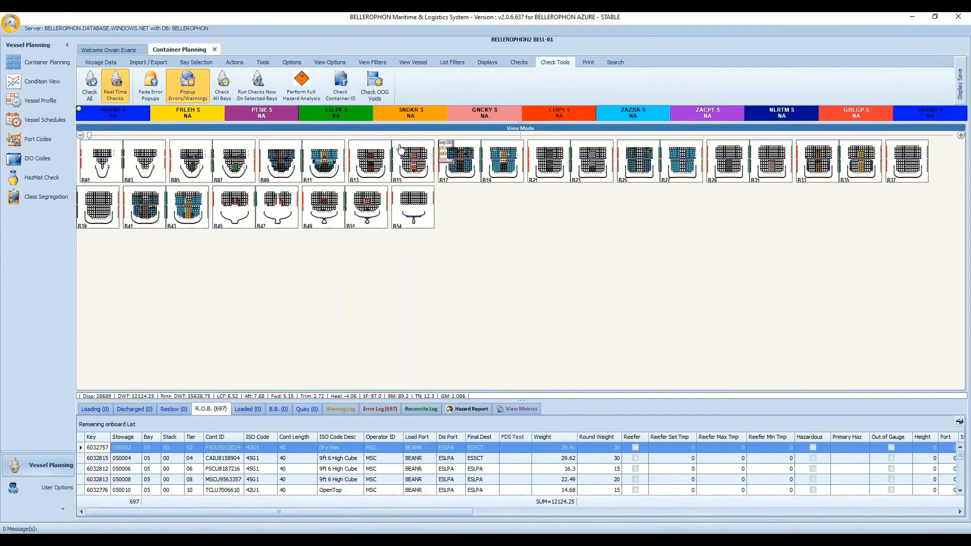
Run Check OOG Voids and tick, then untick, the first three rows of its 16-entry summary.
{"action": "left_click", "coordinate": [372, 84]}
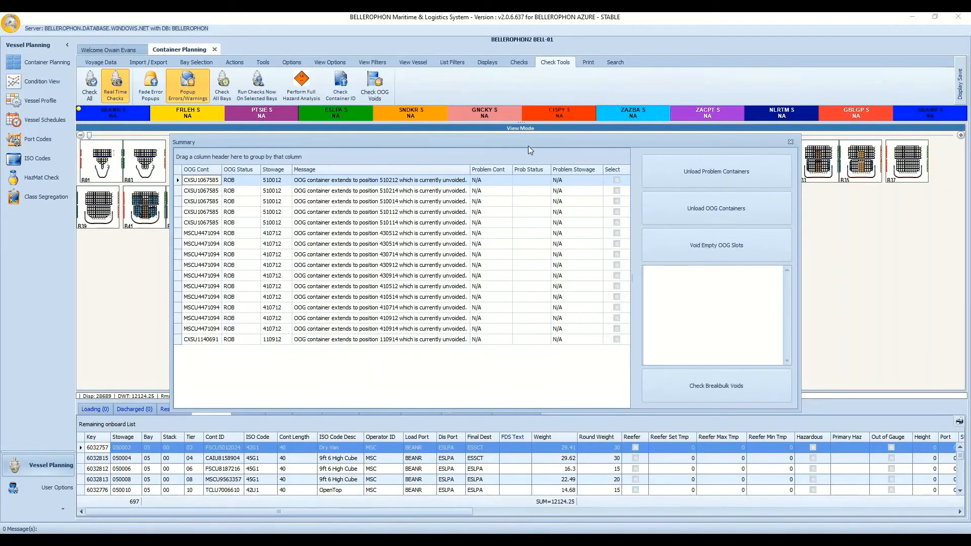
{"action": "left_click", "coordinate": [616, 180]}
{"action": "left_click", "coordinate": [616, 191]}
{"action": "left_click", "coordinate": [617, 202]}
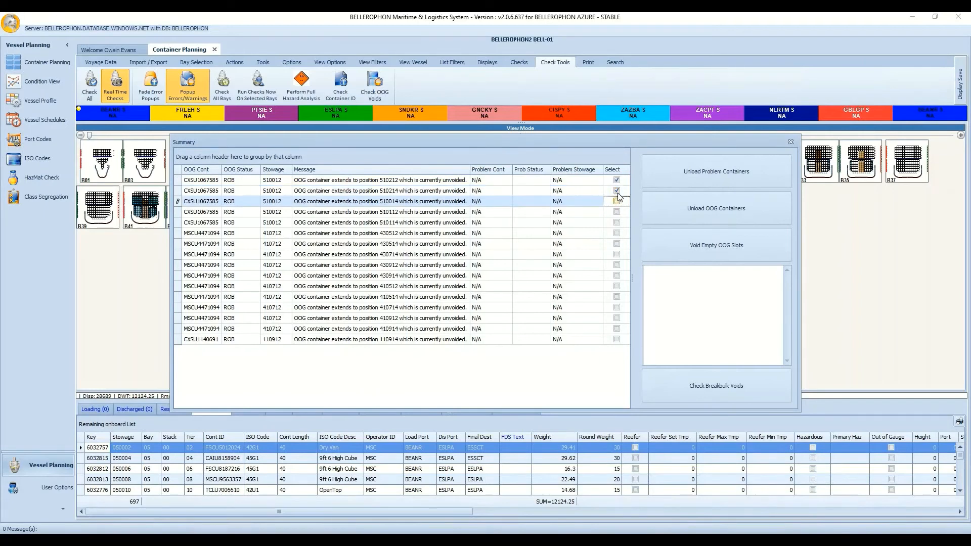
{"action": "left_click", "coordinate": [618, 192]}
{"action": "left_click", "coordinate": [617, 202]}
{"action": "left_click", "coordinate": [617, 180]}
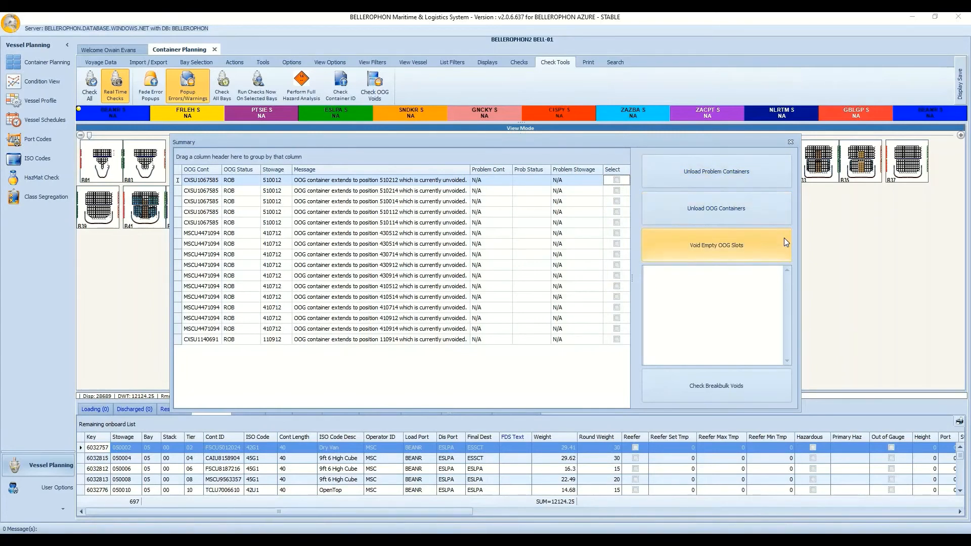
Close the OOG summary and print the Bay Summary at 18 bays per page to Microsoft Print to PDF.
{"action": "left_click", "coordinate": [790, 142]}
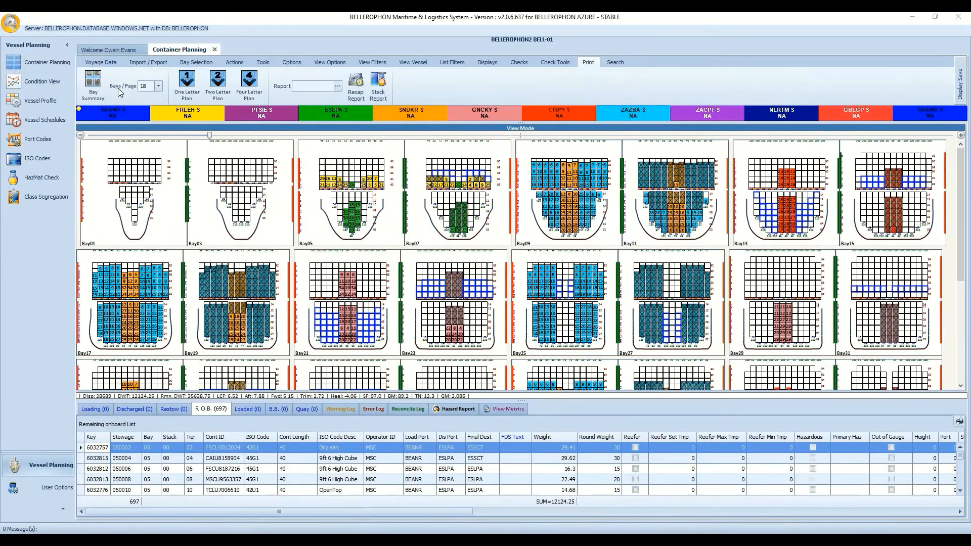
{"action": "left_click", "coordinate": [160, 87]}
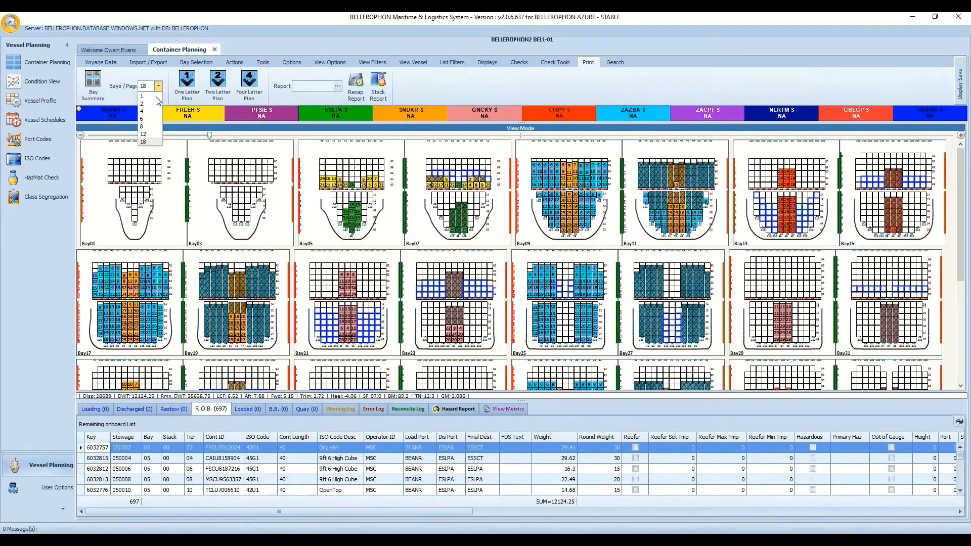
{"action": "left_click", "coordinate": [152, 143]}
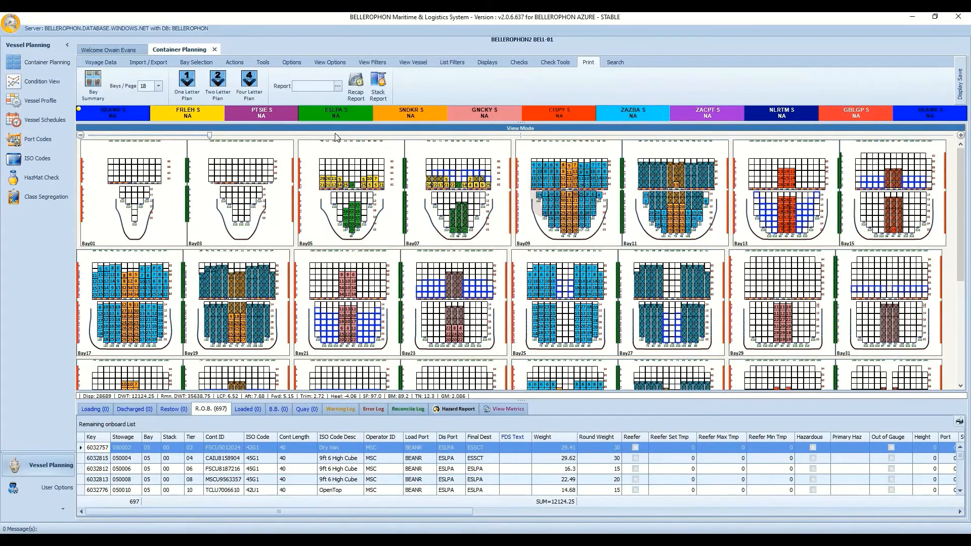
{"action": "left_click", "coordinate": [93, 86]}
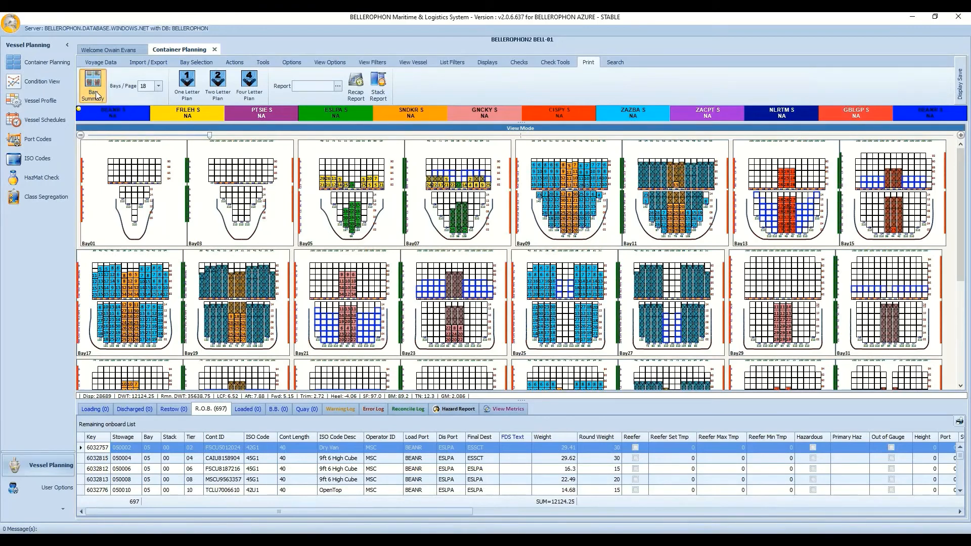
{"action": "left_click", "coordinate": [526, 163]}
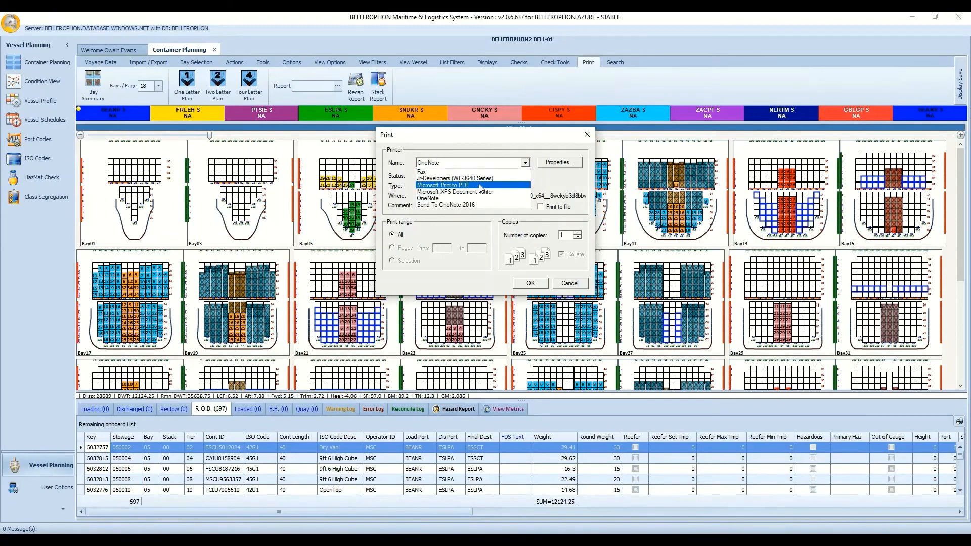
{"action": "left_click", "coordinate": [480, 185]}
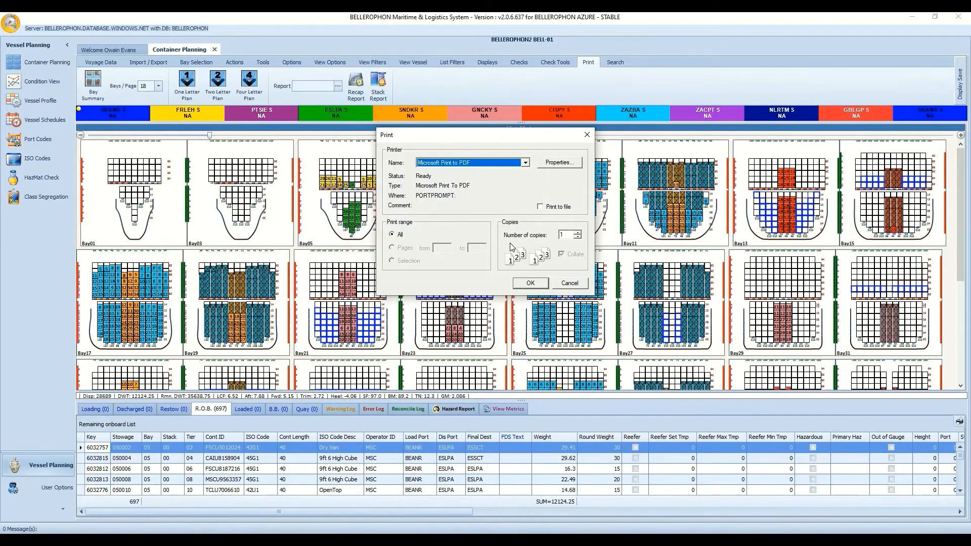
{"action": "left_click", "coordinate": [531, 283]}
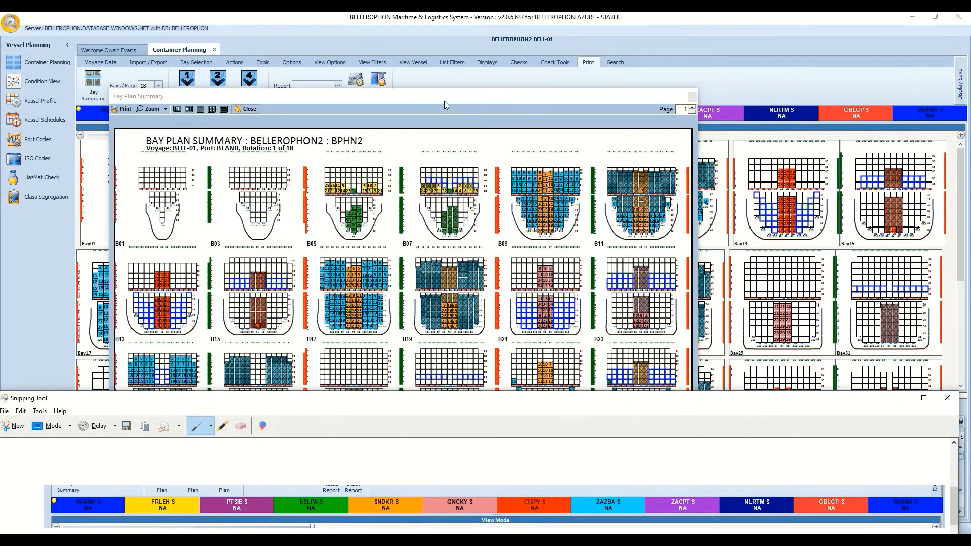
Page through both pages of the Bay Plan Summary preview, then close it.
{"action": "left_click", "coordinate": [444, 97]}
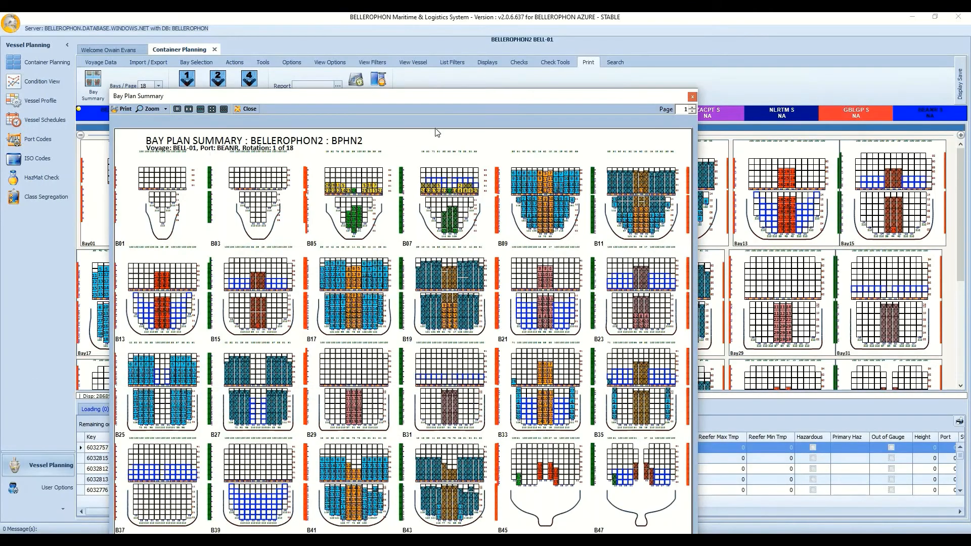
{"action": "left_click_drag", "start_coordinate": [341, 36], "coordinate": [345, 41]}
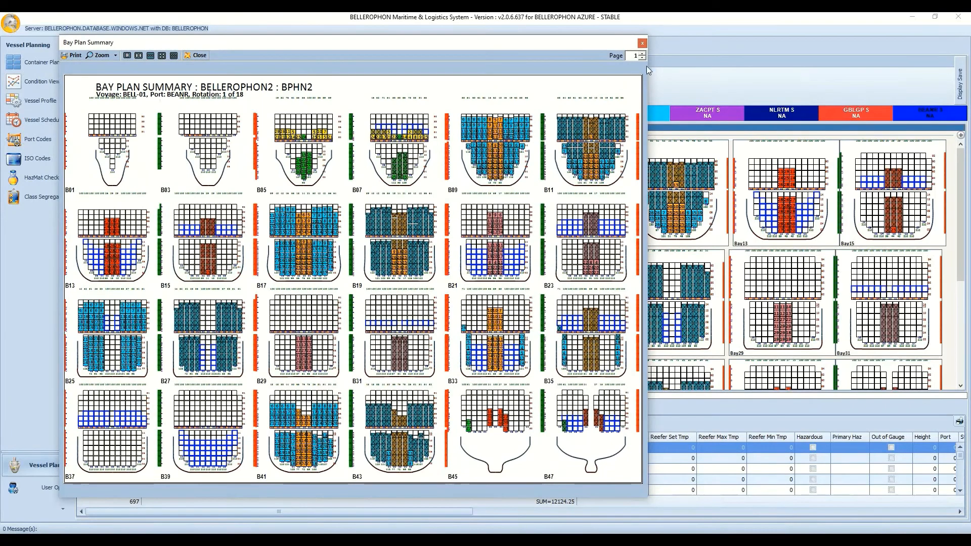
{"action": "left_click", "coordinate": [643, 54]}
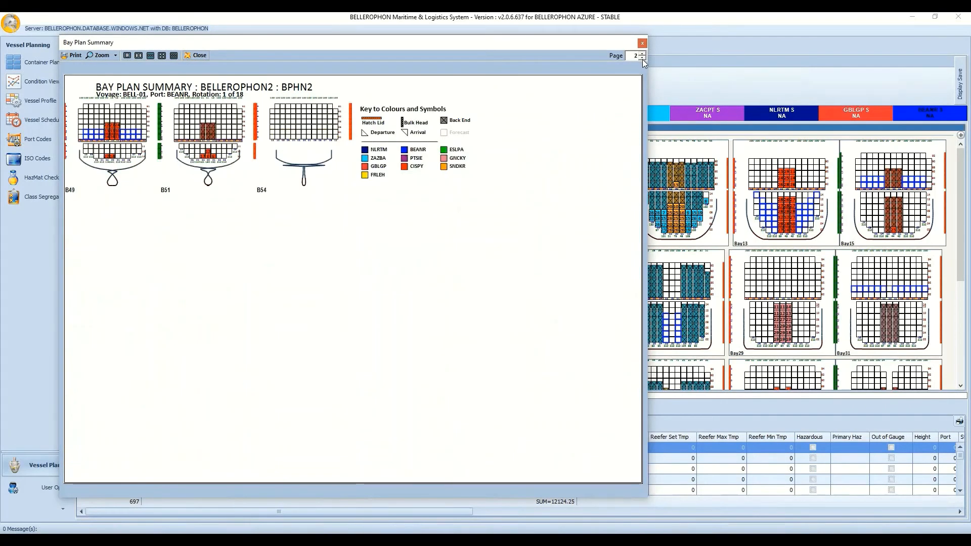
{"action": "left_click", "coordinate": [642, 59]}
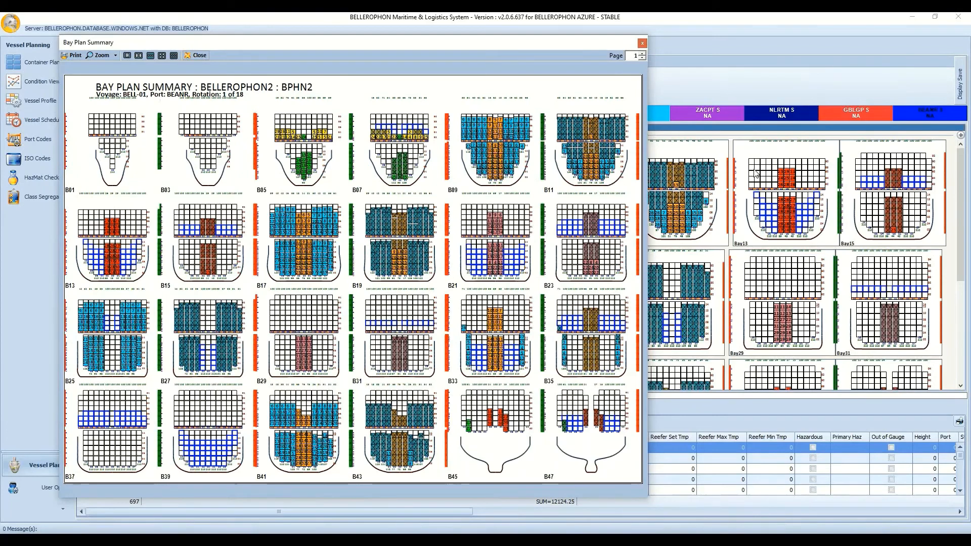
{"action": "left_click", "coordinate": [642, 44]}
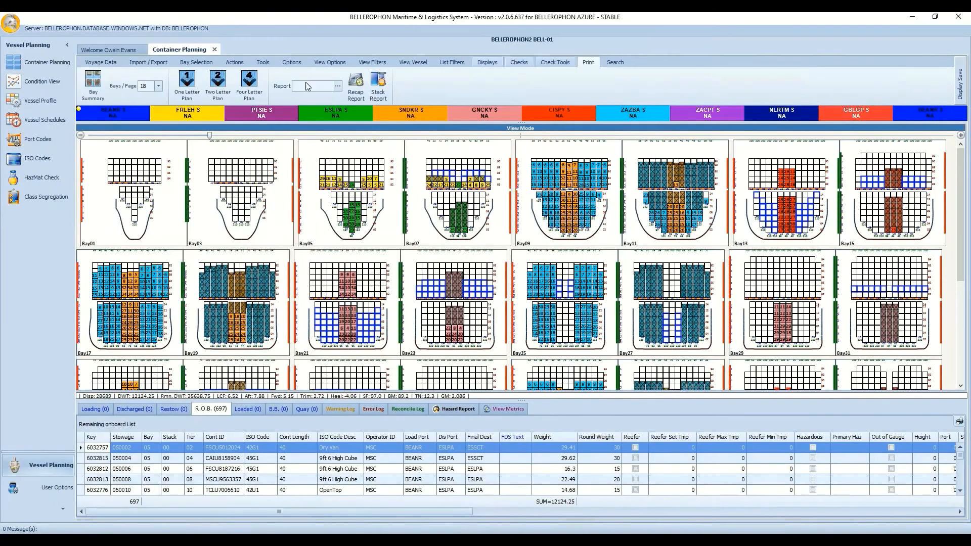
Give the bay plans a textured gradient background and hide container weights in the cells.
{"action": "left_click", "coordinate": [338, 61]}
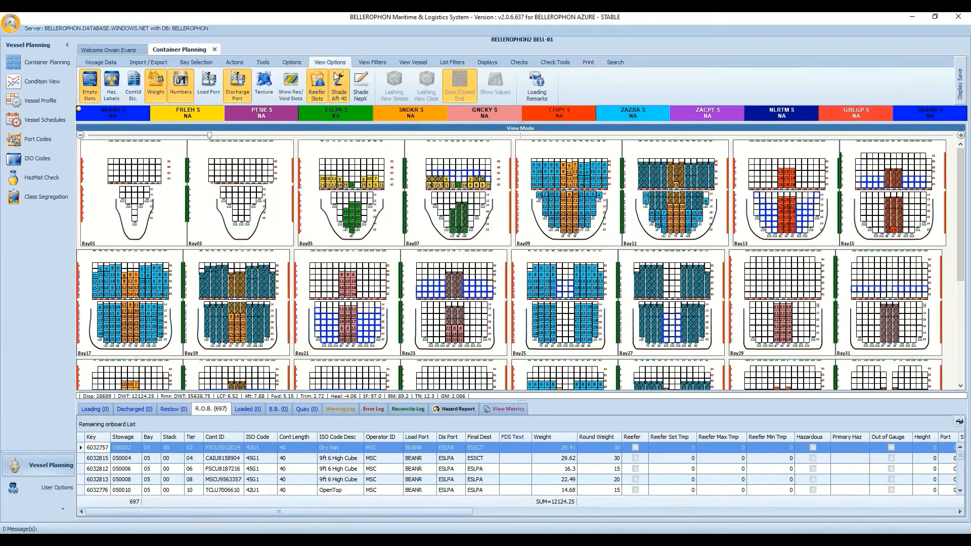
{"action": "left_click", "coordinate": [264, 85]}
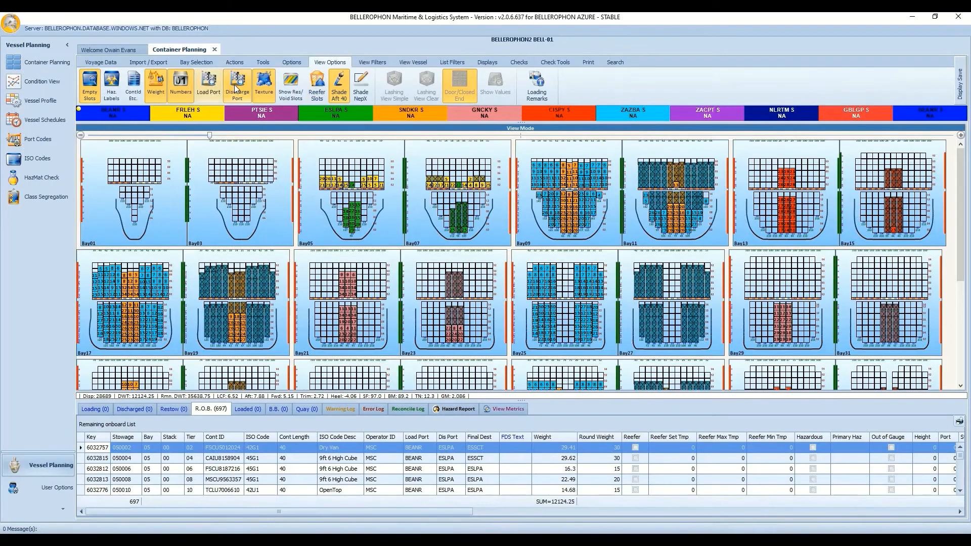
{"action": "left_click", "coordinate": [157, 88]}
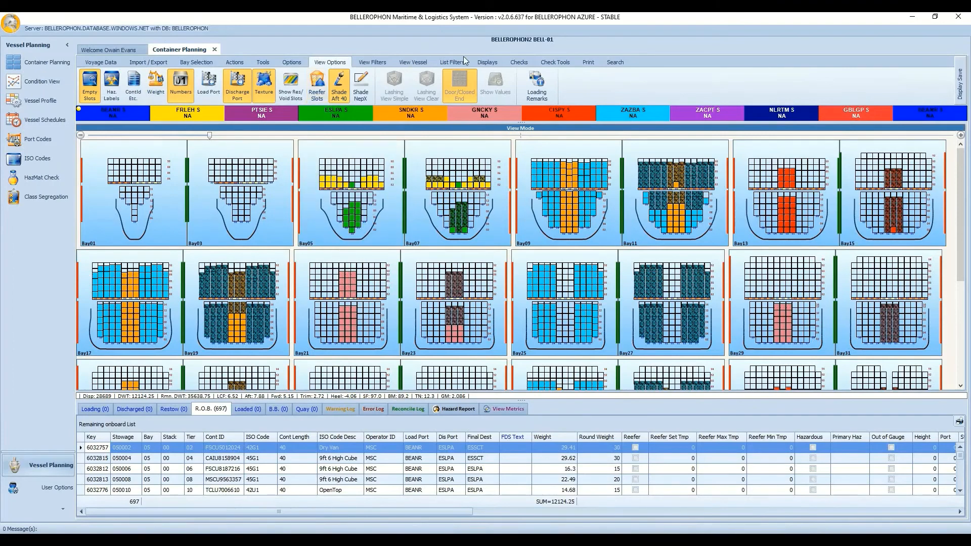
Print the Bay Summary again to Microsoft Print to PDF and close the preview.
{"action": "left_click", "coordinate": [588, 62]}
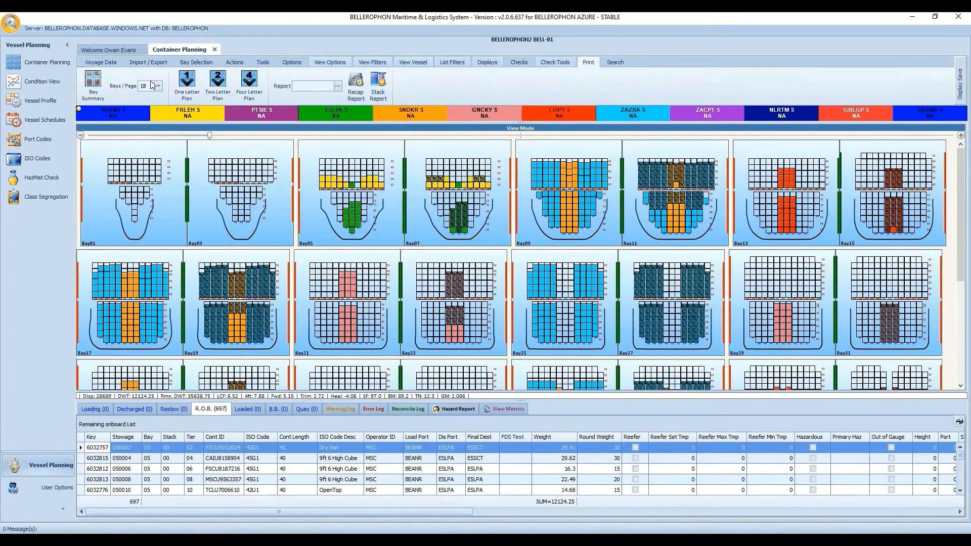
{"action": "left_click", "coordinate": [101, 93]}
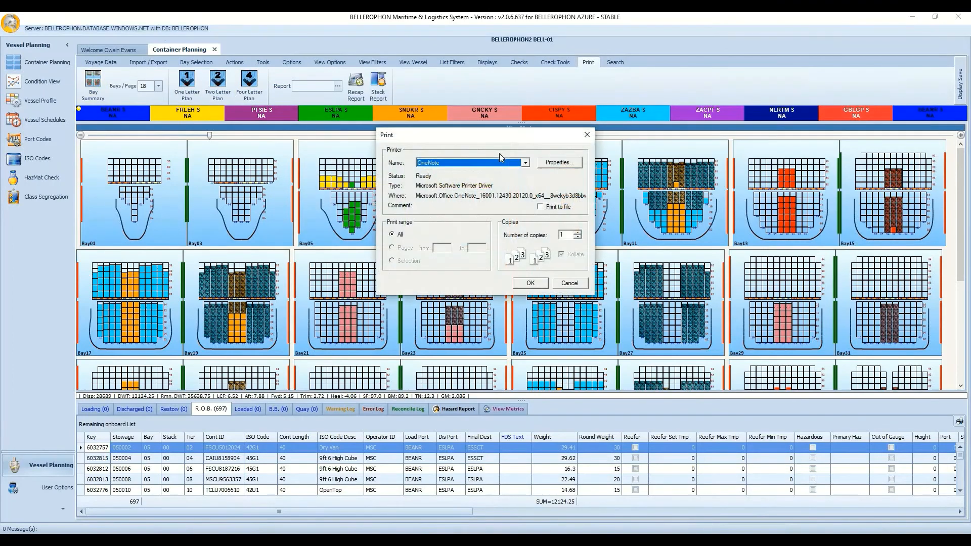
{"action": "left_click", "coordinate": [526, 163]}
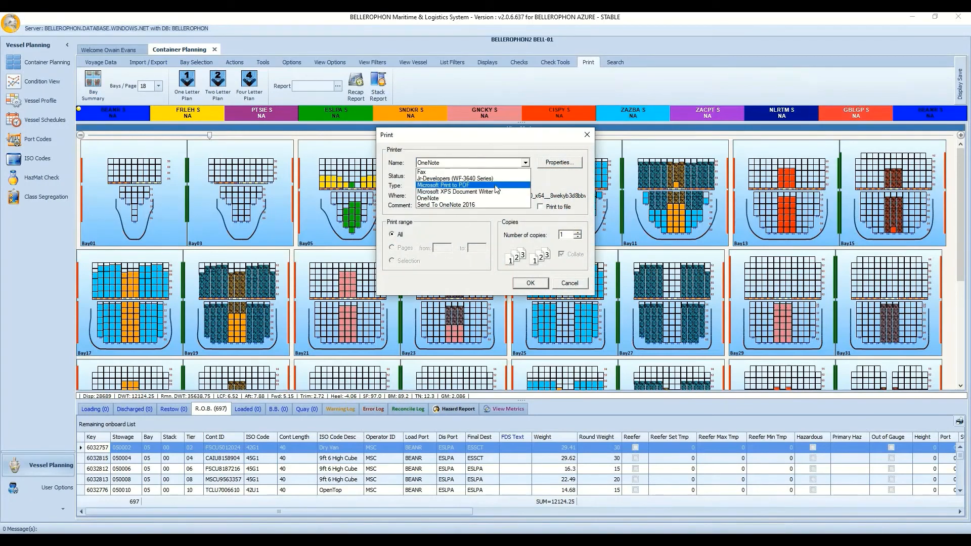
{"action": "left_click", "coordinate": [494, 185]}
{"action": "left_click", "coordinate": [531, 284]}
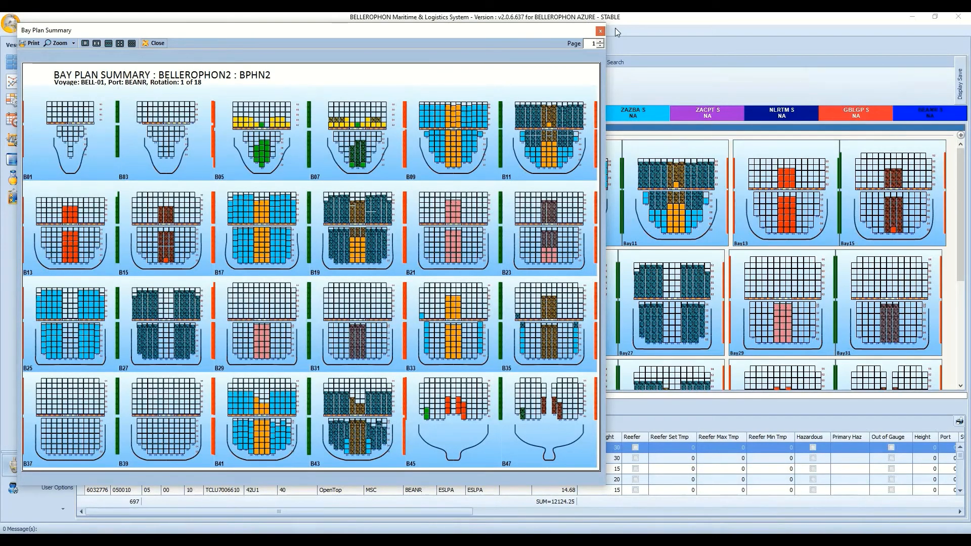
{"action": "left_click", "coordinate": [600, 31]}
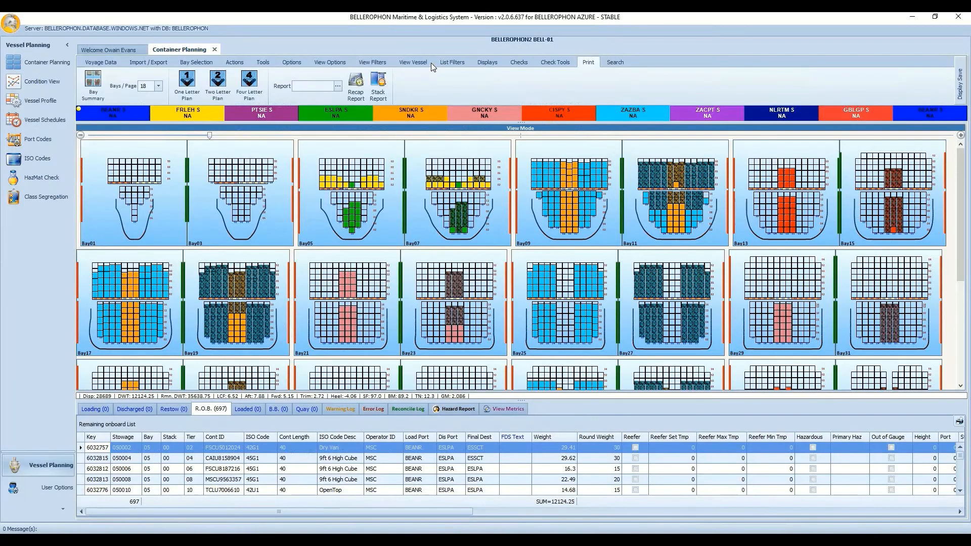
Switch to the One Letter Plan, enlarge the bays with the zoom slider and scroll through them.
{"action": "left_click", "coordinate": [193, 91]}
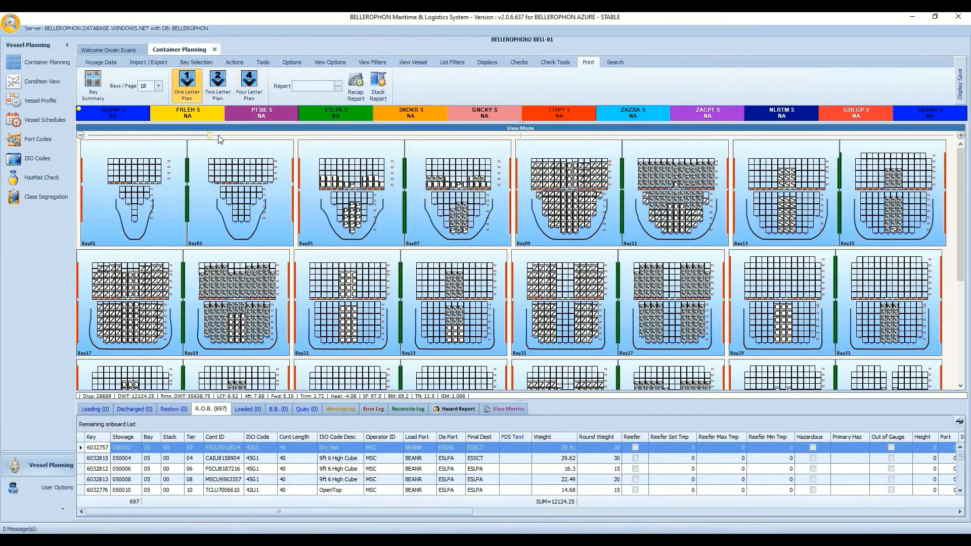
{"action": "left_click_drag", "start_coordinate": [209, 135], "coordinate": [381, 135]}
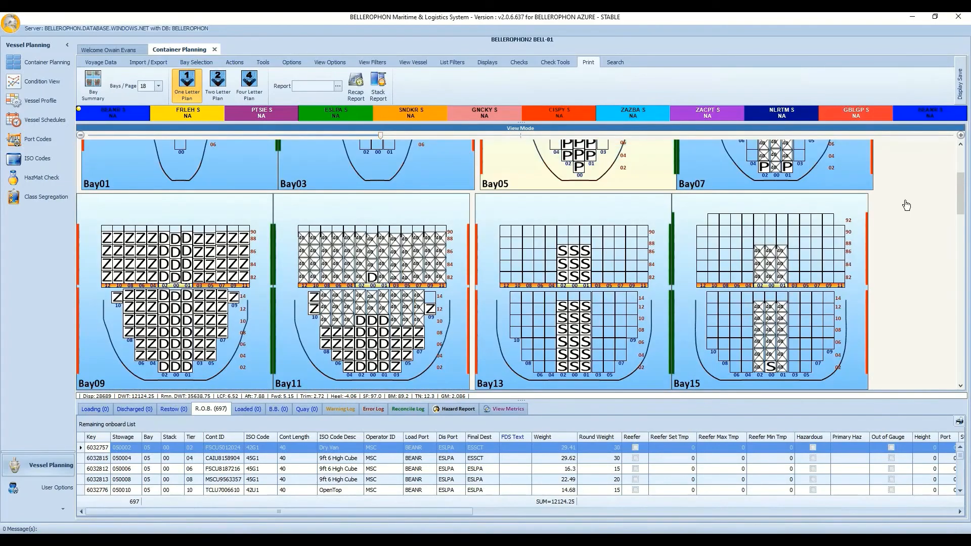
{"action": "scroll", "coordinate": [961, 194], "scroll_direction": "up", "scroll_amount": 3}
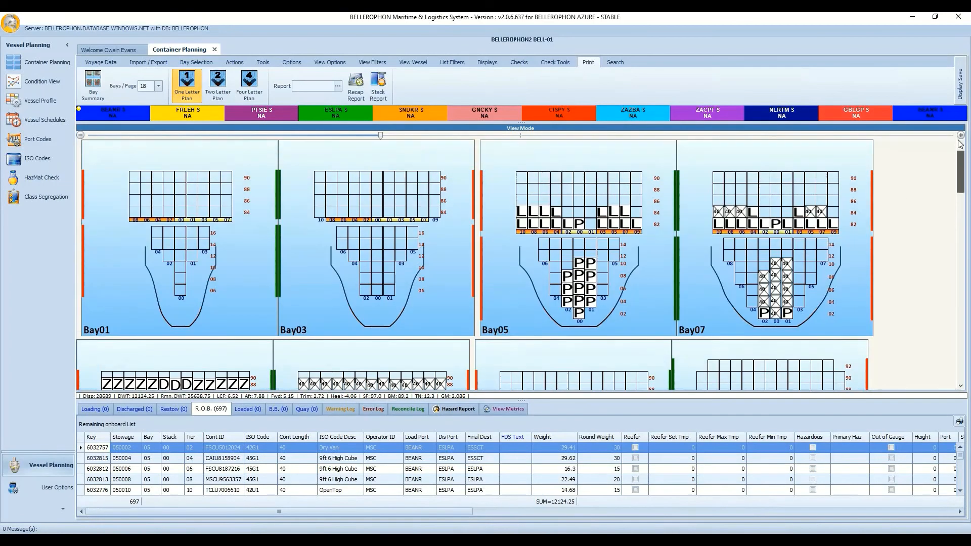
{"action": "scroll", "coordinate": [967, 204], "scroll_direction": "down", "scroll_amount": 3}
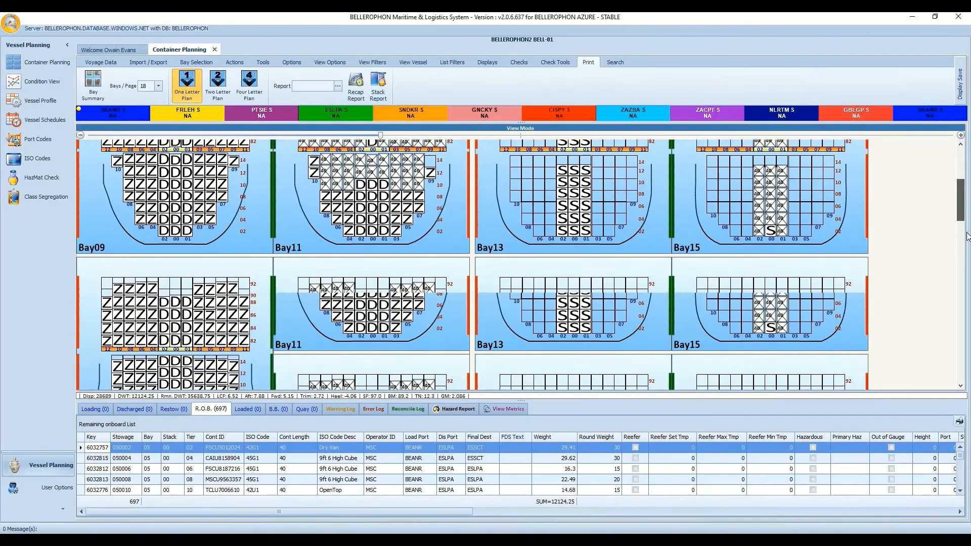
{"action": "scroll", "coordinate": [969, 264], "scroll_direction": "up", "scroll_amount": 4}
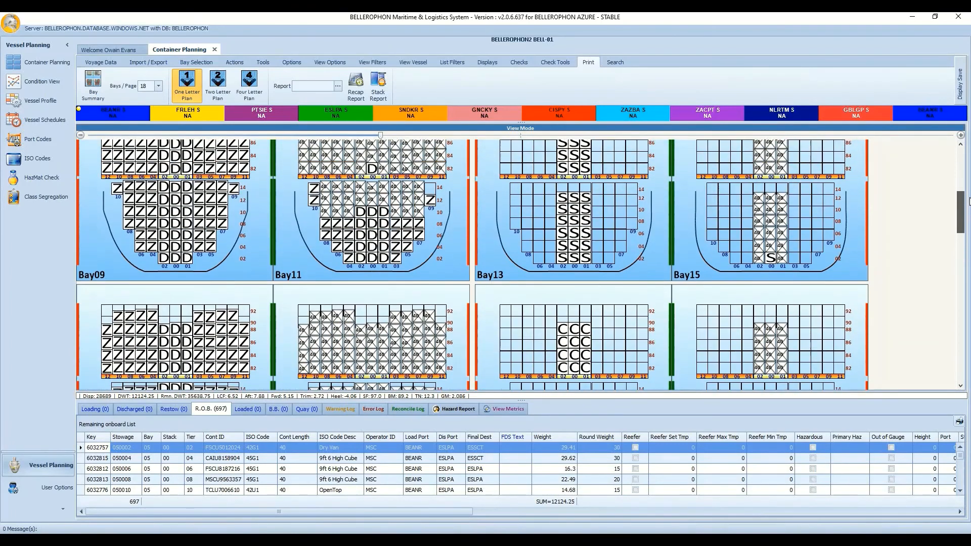
{"action": "scroll", "coordinate": [968, 203], "scroll_direction": "up", "scroll_amount": 2}
{"action": "left_click_drag", "start_coordinate": [970, 191], "coordinate": [969, 203]}
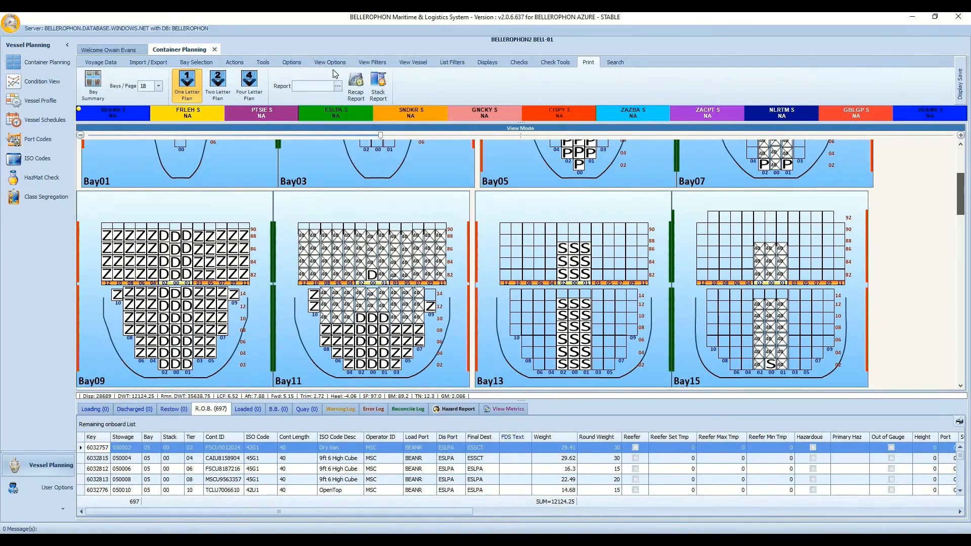
{"action": "left_click", "coordinate": [330, 62]}
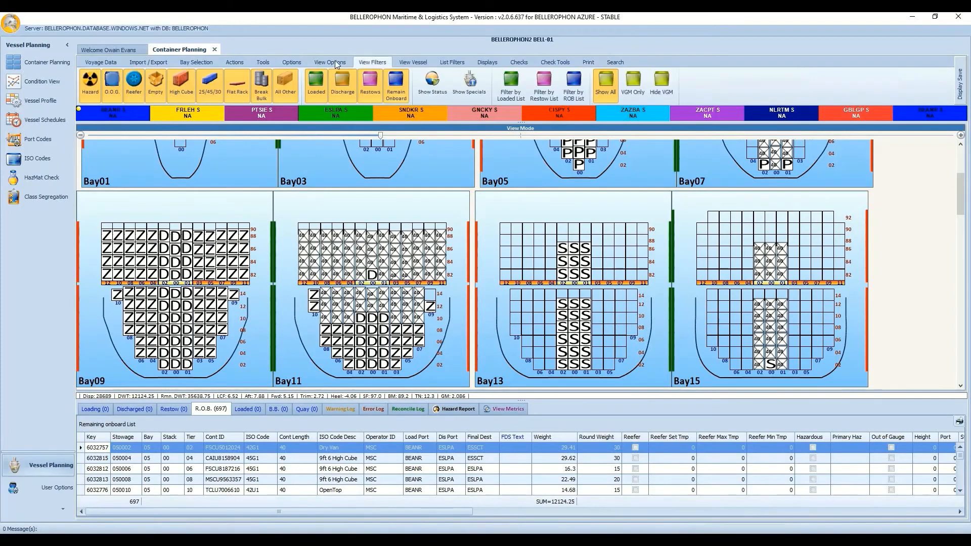
Turn off the texture, the row/tier/stack numbers and the Shade Aft 40 marks on the bay plans.
{"action": "left_click", "coordinate": [259, 80]}
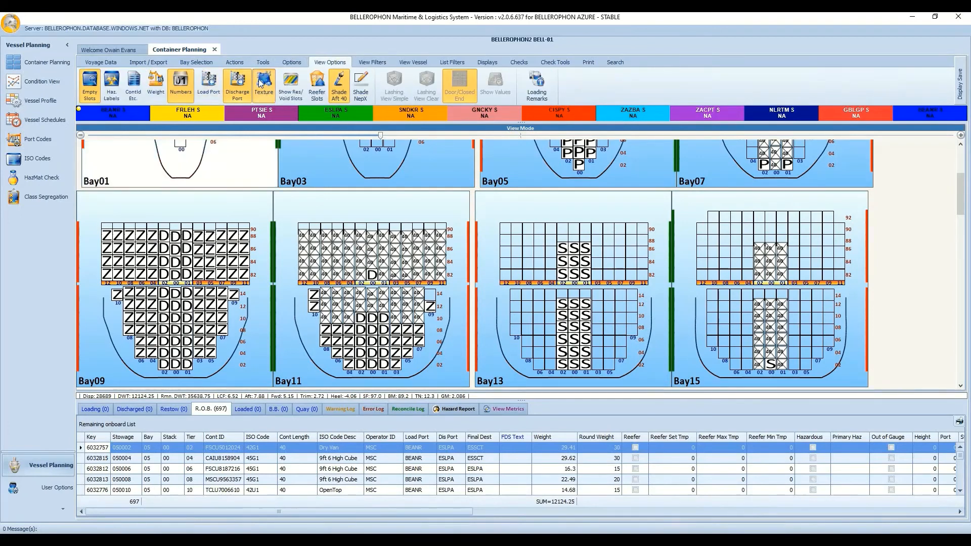
{"action": "left_click", "coordinate": [187, 86]}
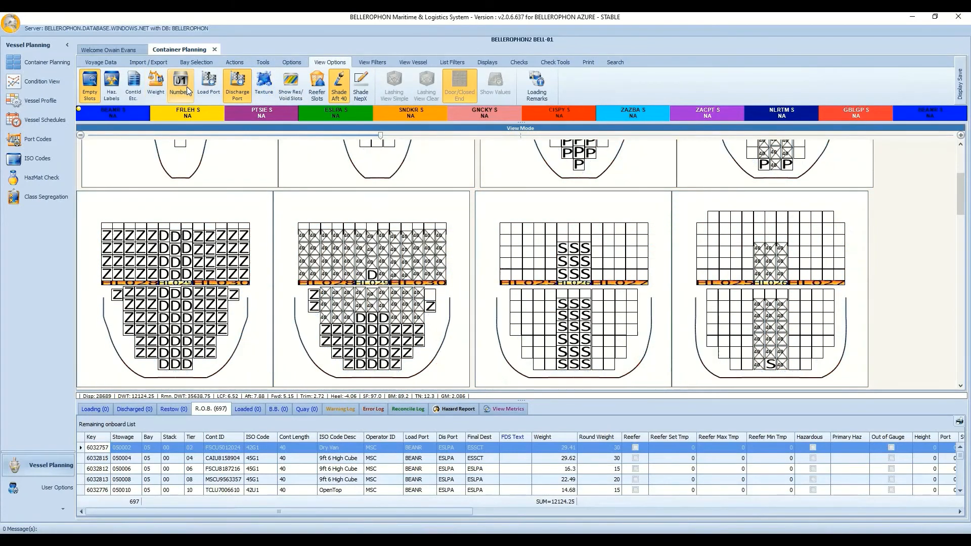
{"action": "left_click", "coordinate": [339, 84]}
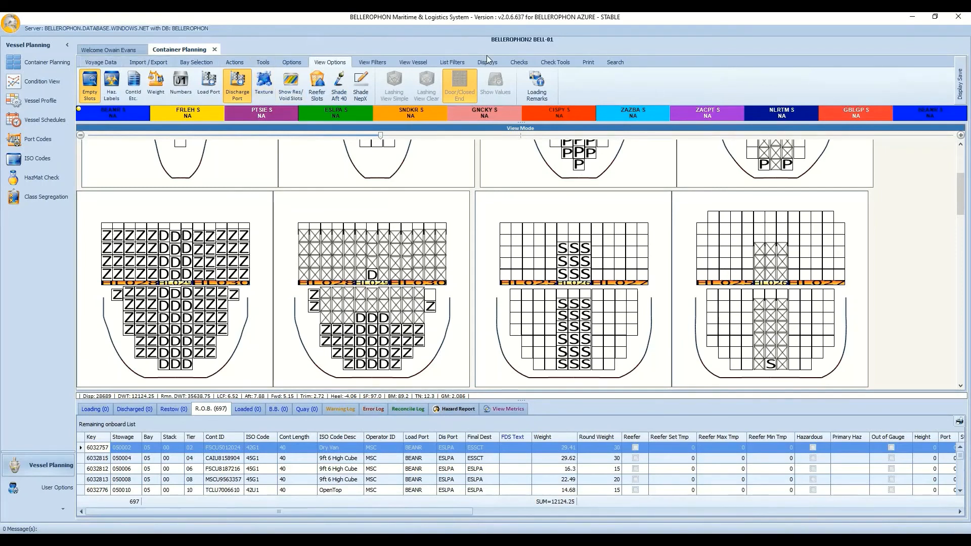
Toggle the Show Port/Starb hull outlines off and back on, then expand the Display Save controls.
{"action": "left_click", "coordinate": [378, 62]}
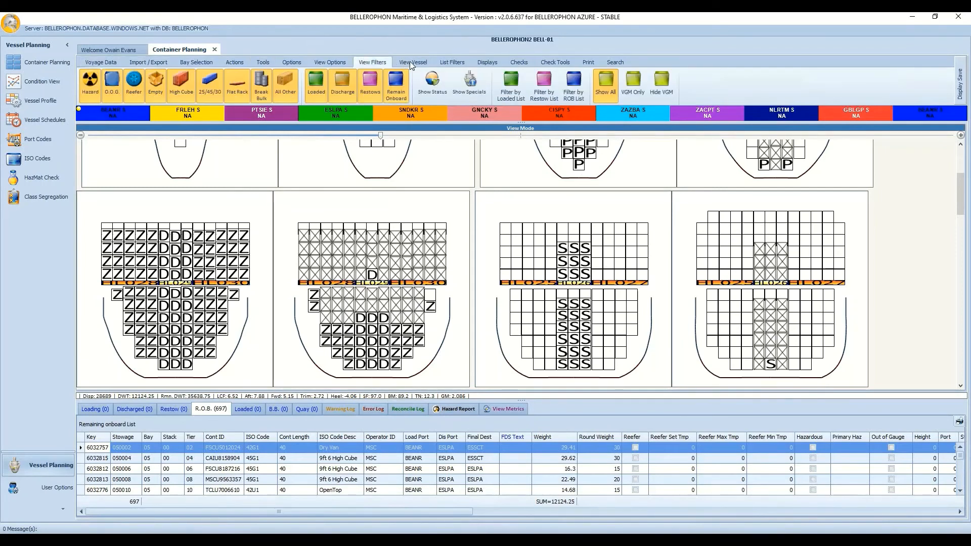
{"action": "left_click", "coordinate": [411, 62]}
{"action": "left_click", "coordinate": [112, 95]}
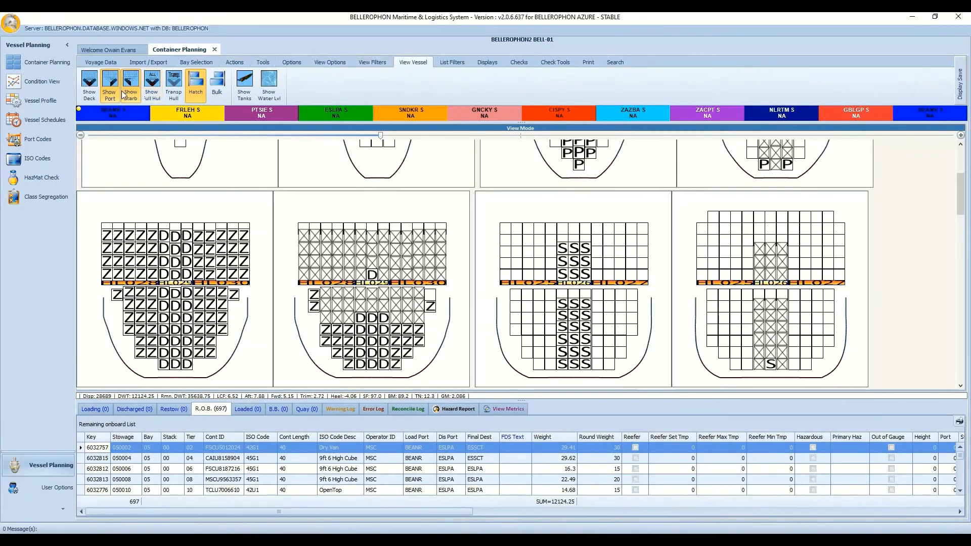
{"action": "left_click", "coordinate": [130, 92]}
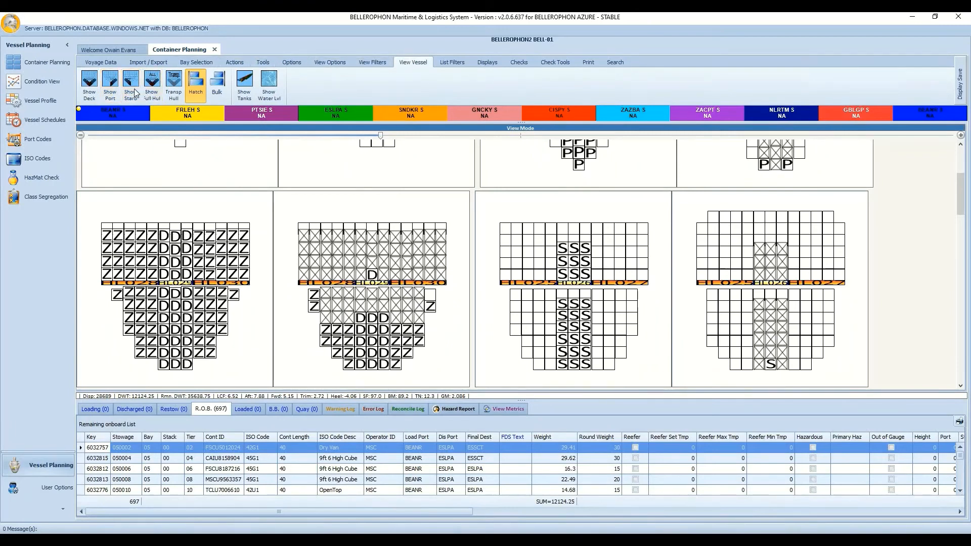
{"action": "left_click", "coordinate": [110, 90]}
{"action": "left_click", "coordinate": [110, 91]}
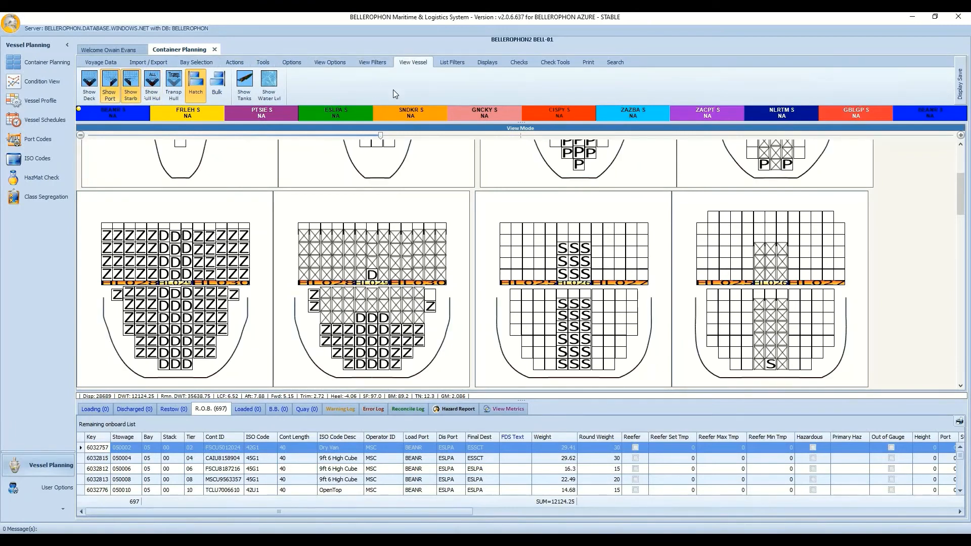
{"action": "left_click", "coordinate": [962, 88]}
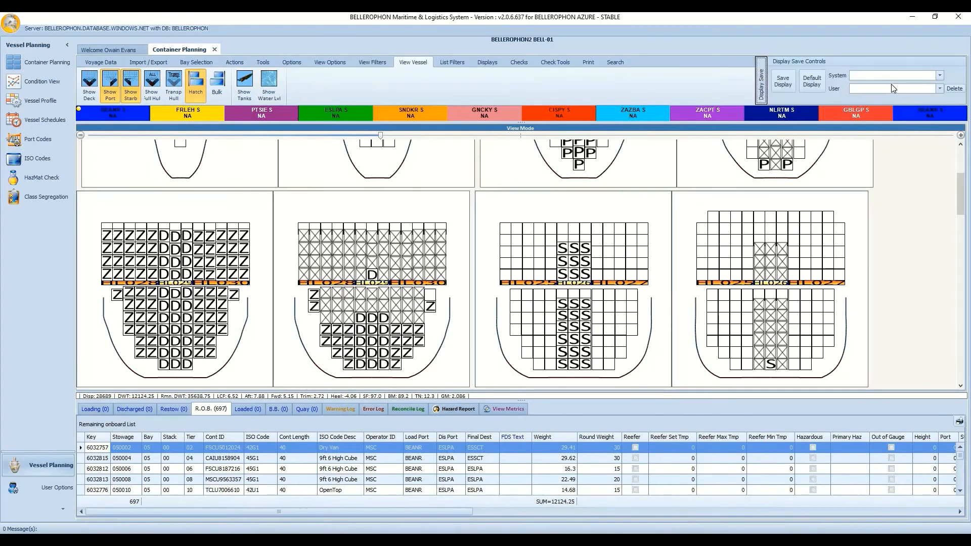
Browse the saved user displays Display 1, Display 2 and One Letter Plan, then close the panel.
{"action": "left_click", "coordinate": [940, 89]}
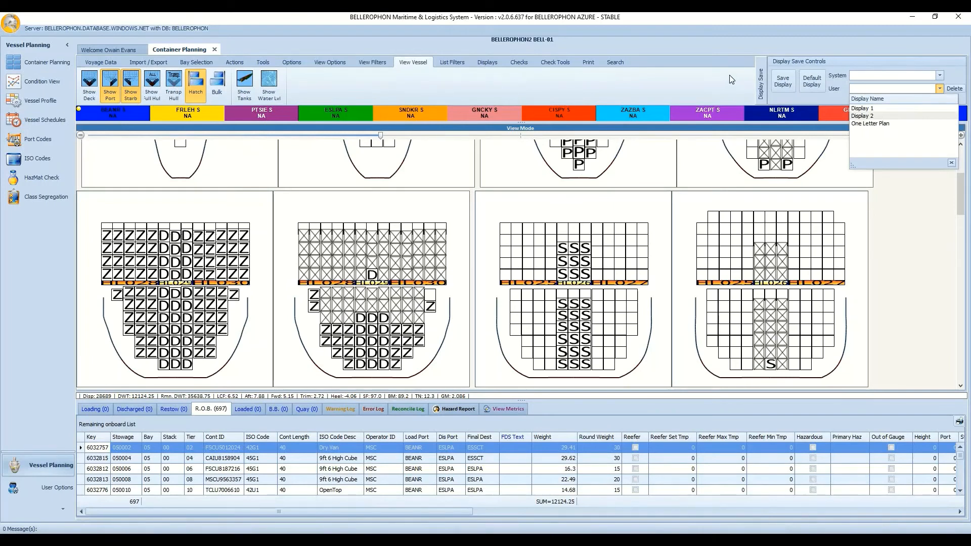
{"action": "left_click", "coordinate": [760, 88]}
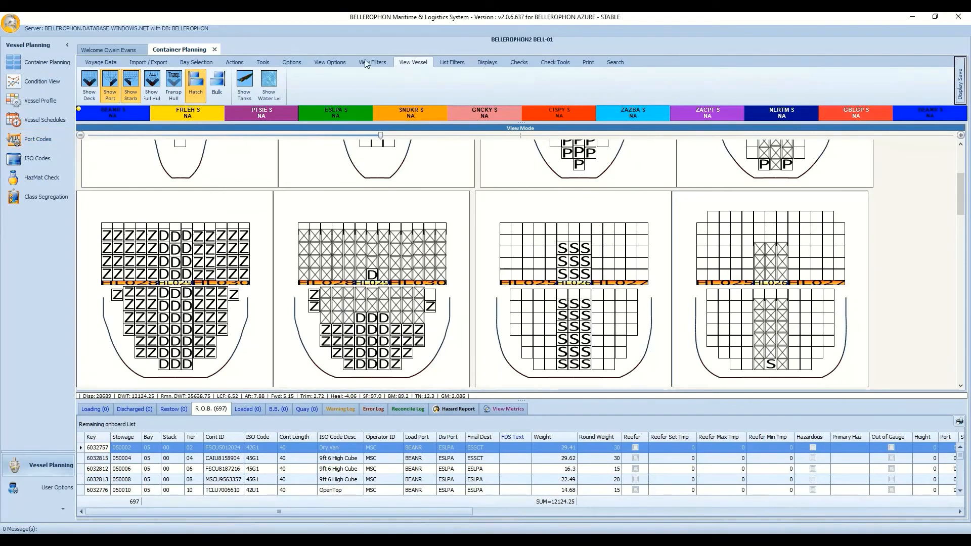
On the Print tab, set Bays/Page to 6 and start printing the Bay Summary.
{"action": "left_click", "coordinate": [590, 60]}
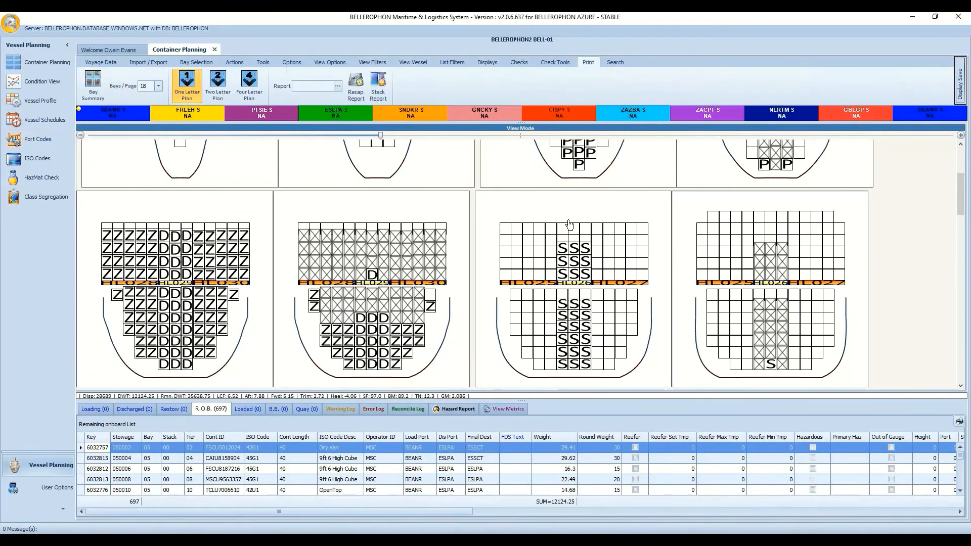
{"action": "left_click", "coordinate": [158, 86]}
{"action": "left_click", "coordinate": [155, 117]}
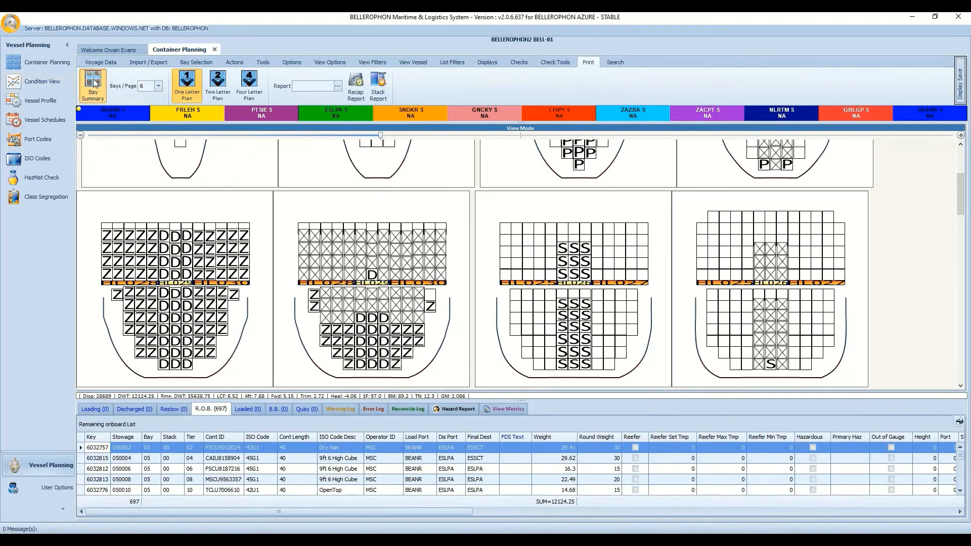
{"action": "left_click", "coordinate": [94, 83]}
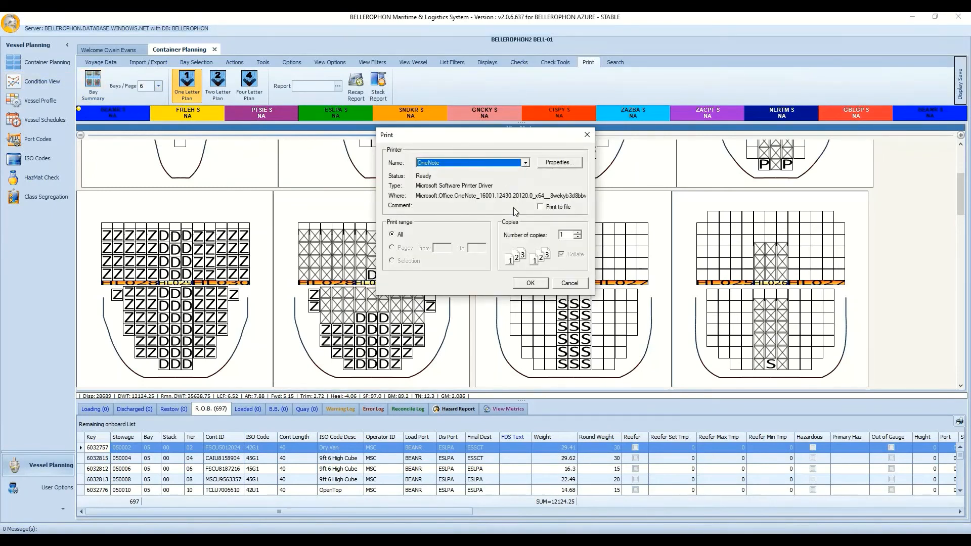
Print the bay plan summary to Microsoft Print to PDF.
{"action": "left_click", "coordinate": [525, 162]}
{"action": "left_click", "coordinate": [512, 184]}
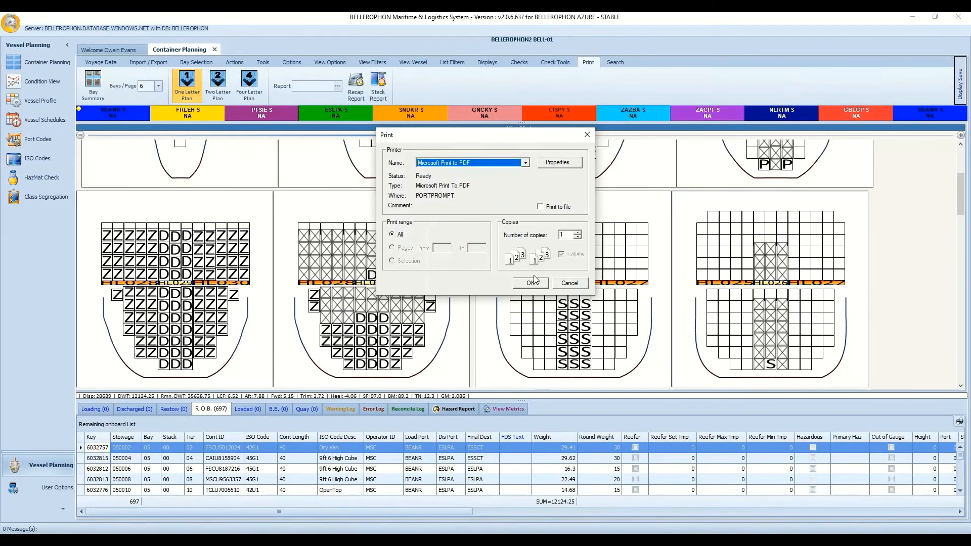
{"action": "left_click", "coordinate": [532, 283]}
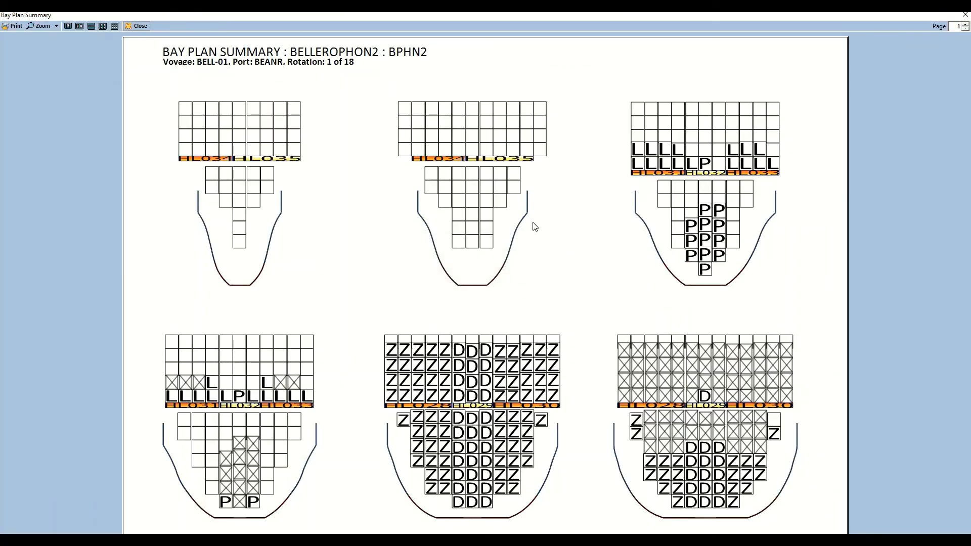
Page through the summary preview to page 5 with the port-letter key, then close it.
{"action": "left_click", "coordinate": [966, 24]}
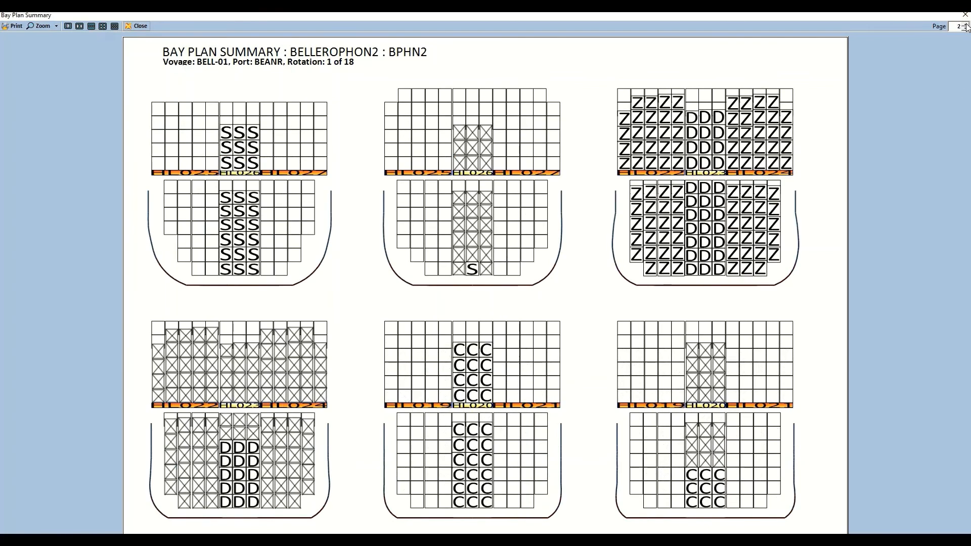
{"action": "left_click", "coordinate": [966, 24]}
{"action": "left_click", "coordinate": [966, 24]}
{"action": "left_click", "coordinate": [966, 24]}
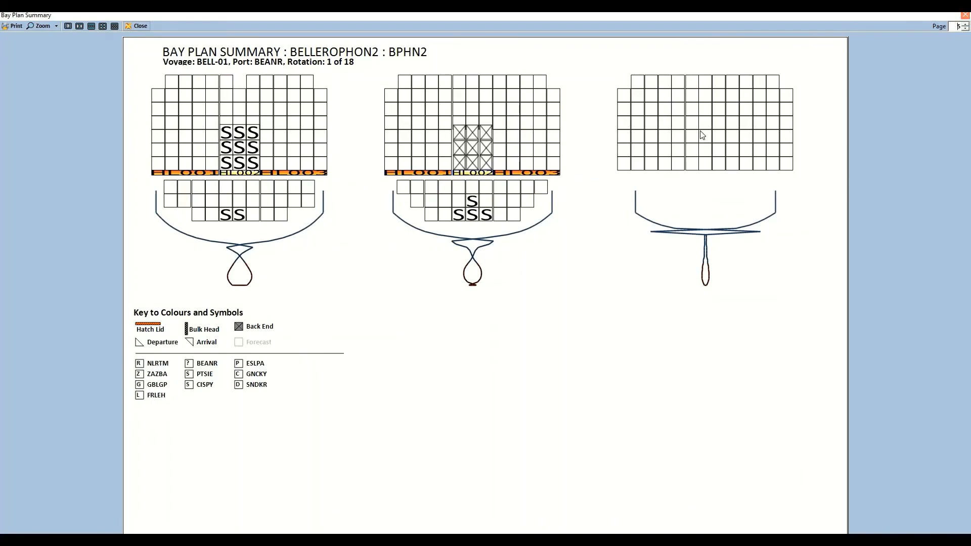
{"action": "left_click", "coordinate": [965, 15]}
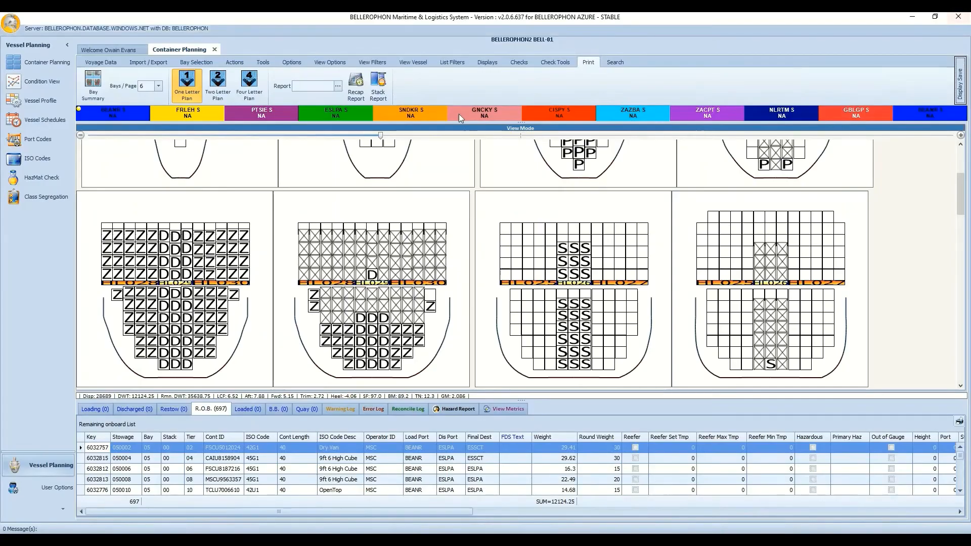
Switch the bay plans to two-letter, then four-letter port codes, and show View Filters and View Options.
{"action": "left_click", "coordinate": [223, 84]}
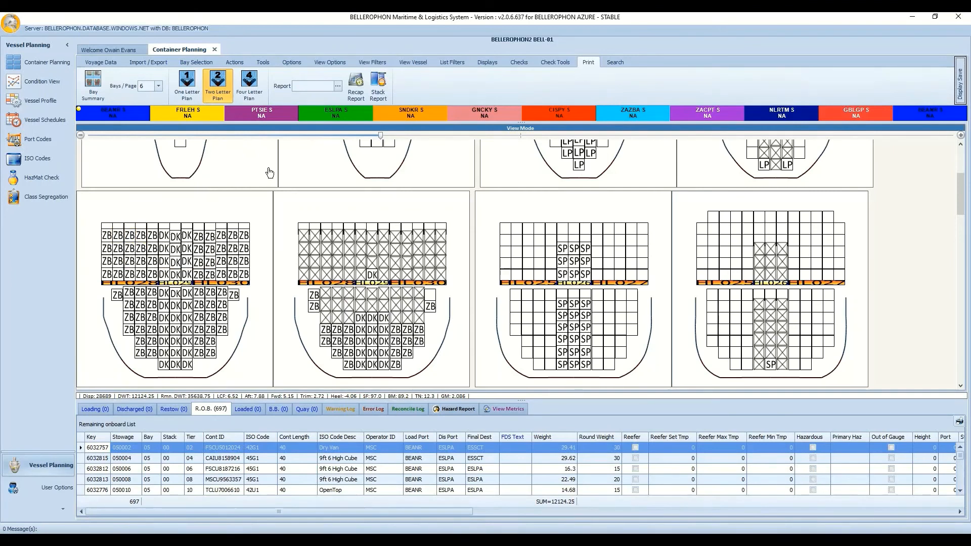
{"action": "left_click", "coordinate": [256, 95]}
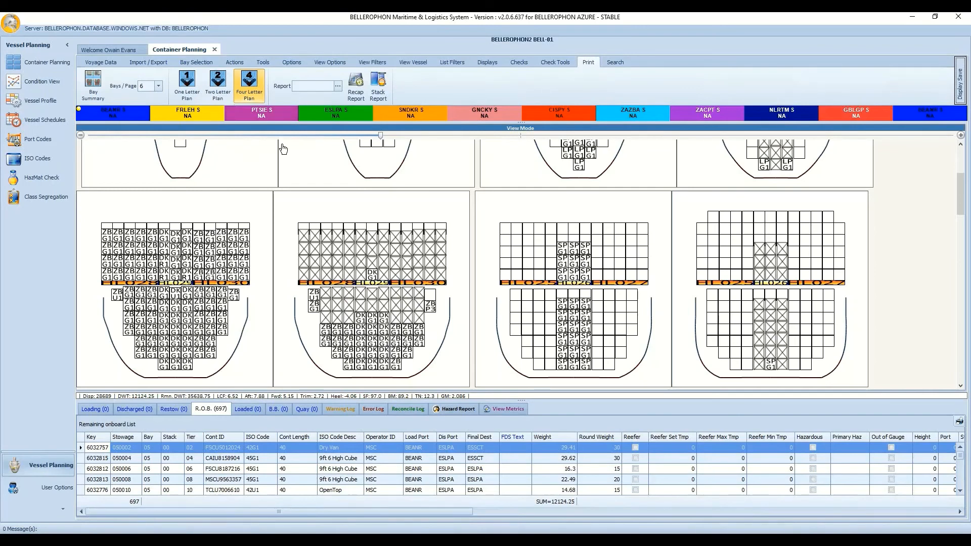
{"action": "left_click", "coordinate": [382, 61]}
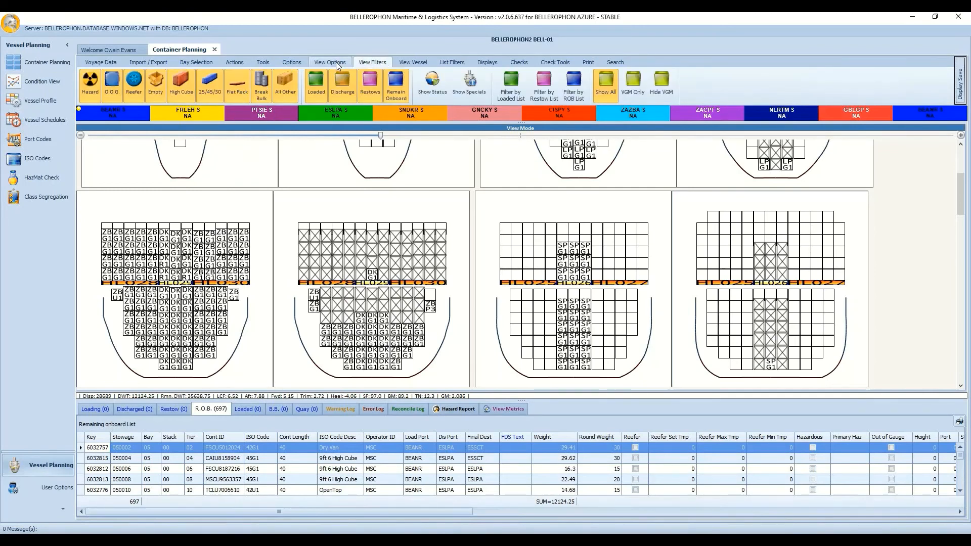
{"action": "left_click", "coordinate": [336, 62]}
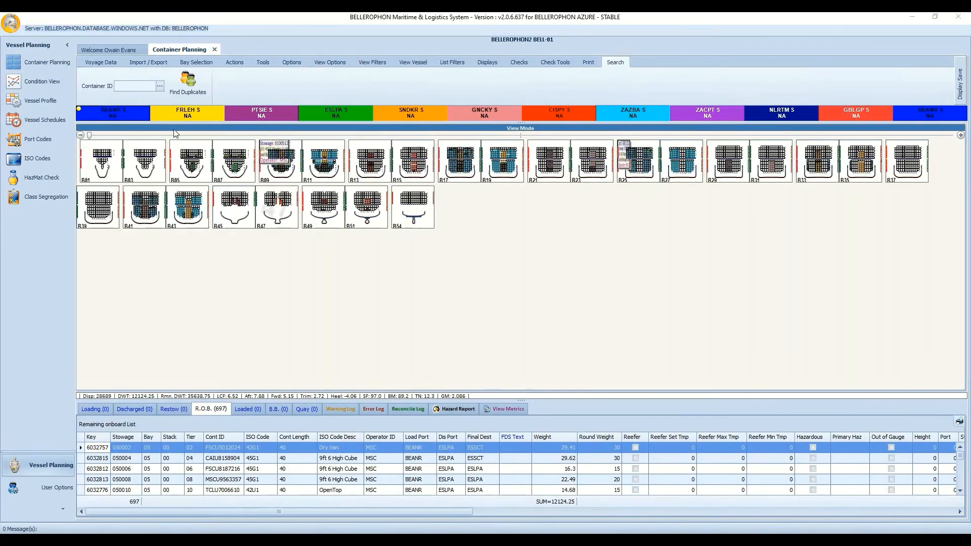
Search for container FSCU8187216 and review its details.
{"action": "left_click", "coordinate": [140, 87]}
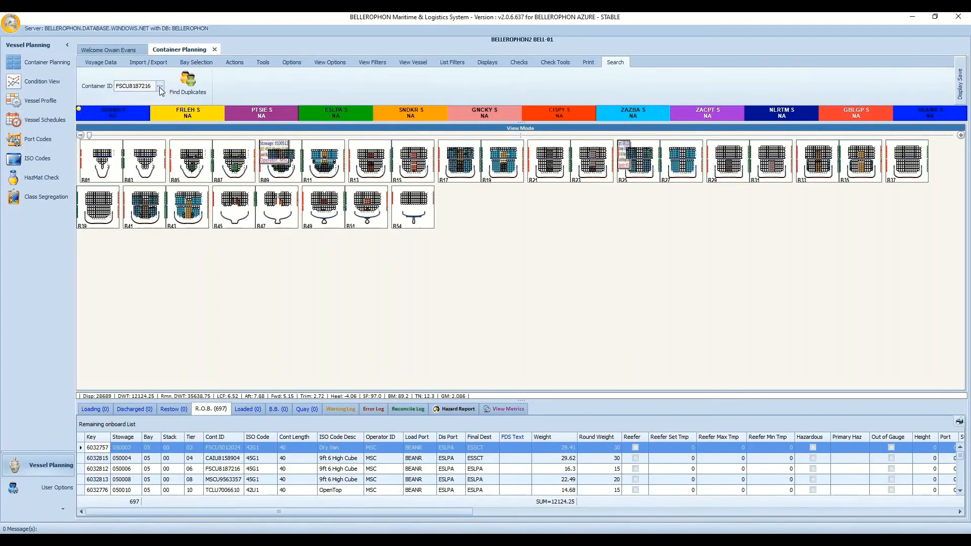
{"action": "left_click", "coordinate": [159, 87]}
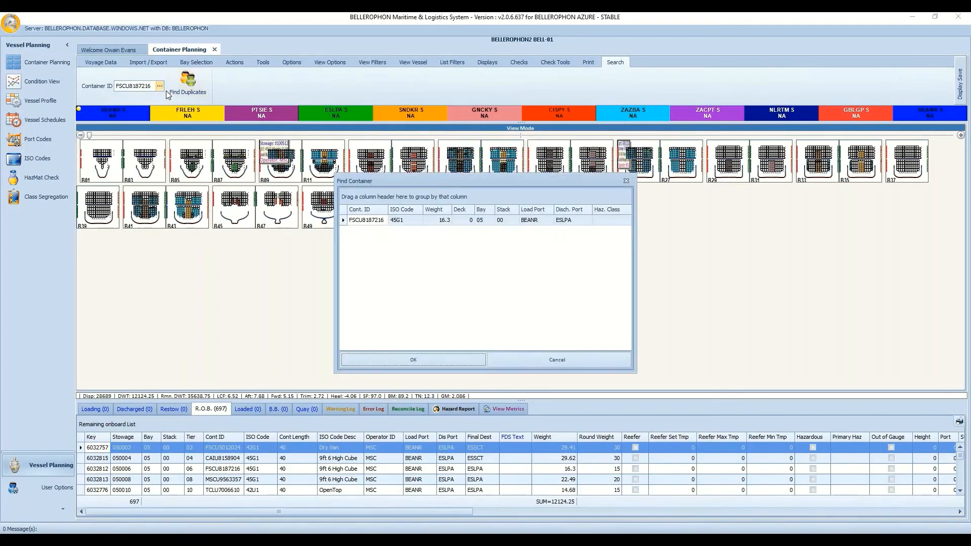
{"action": "double_click", "coordinate": [396, 220]}
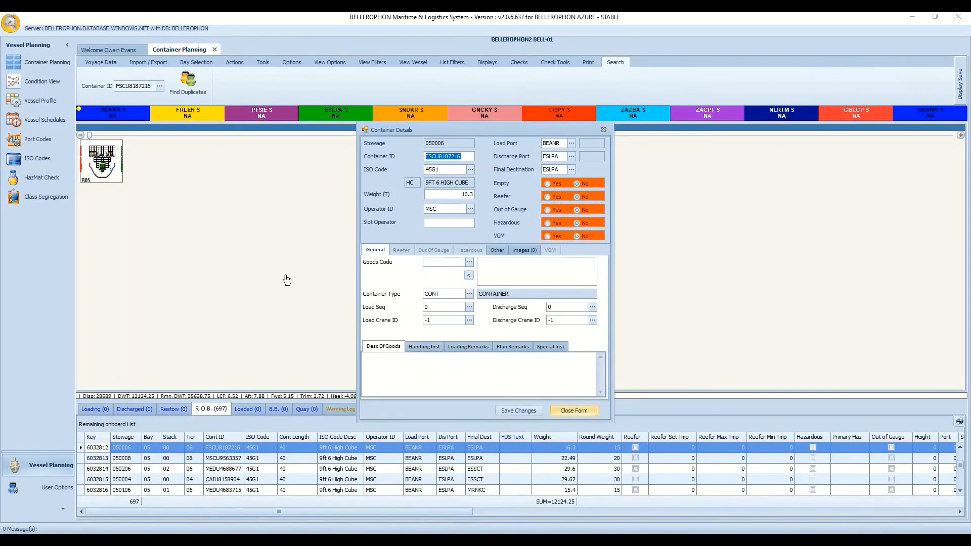
{"action": "key", "text": "Escape"}
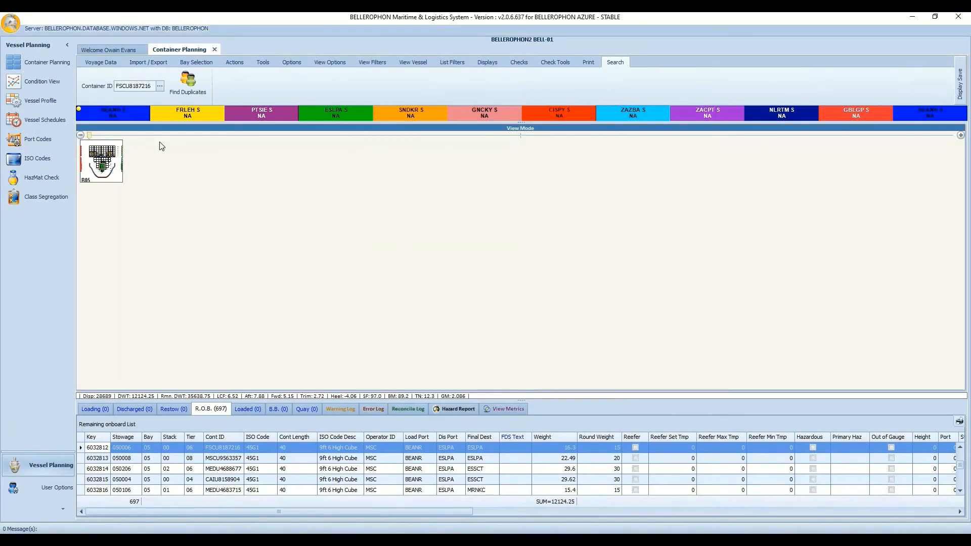
Enlarge the bay plans to read Bay05 and check the container at stowage 050006.
{"action": "left_click_drag", "start_coordinate": [89, 136], "coordinate": [439, 157]}
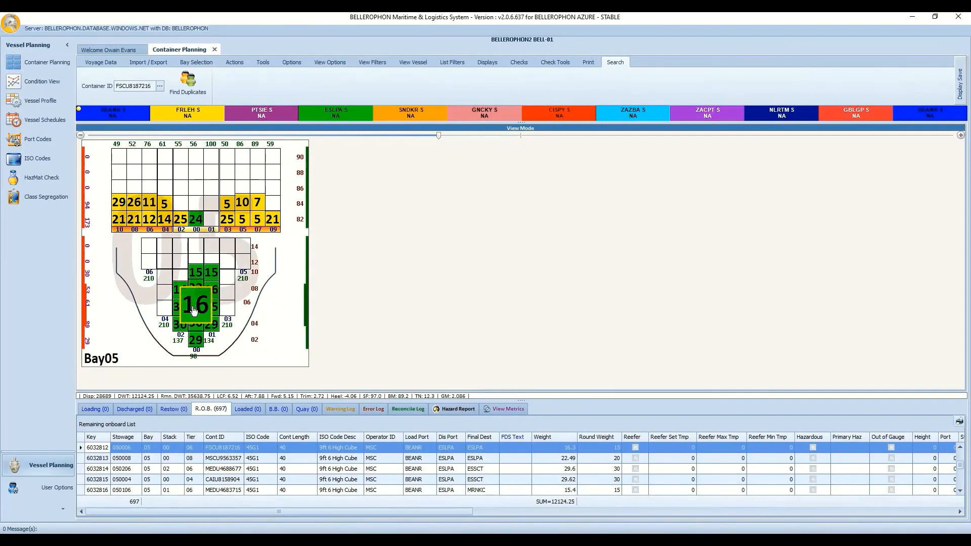
{"action": "double_click", "coordinate": [194, 310]}
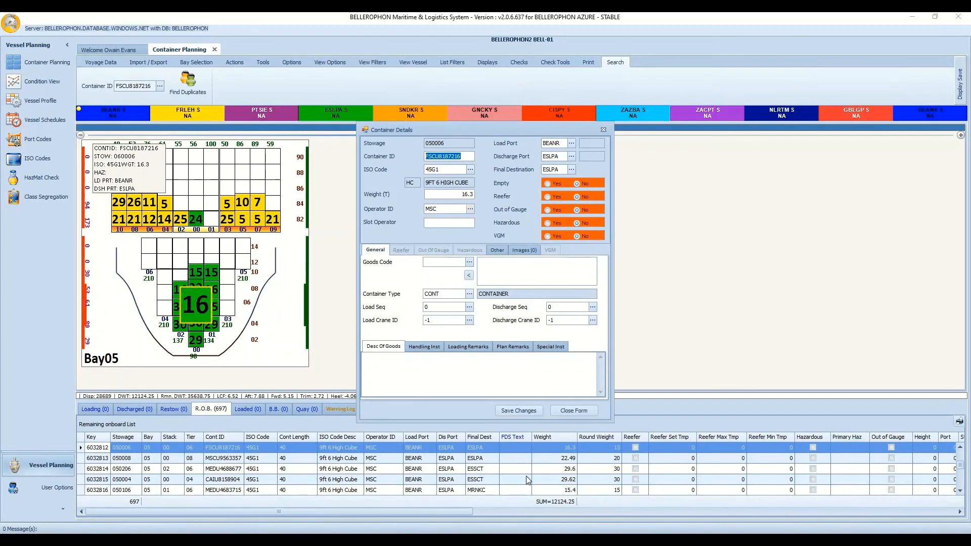
{"action": "left_click", "coordinate": [575, 411]}
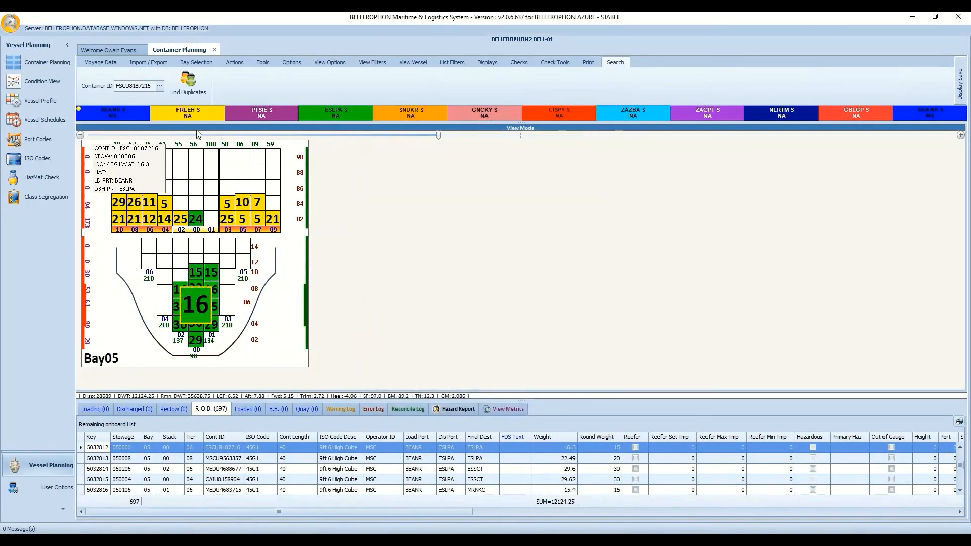
Run Find Duplicates, which finds 0 duplicate container IDs, and close the result.
{"action": "left_click", "coordinate": [187, 84]}
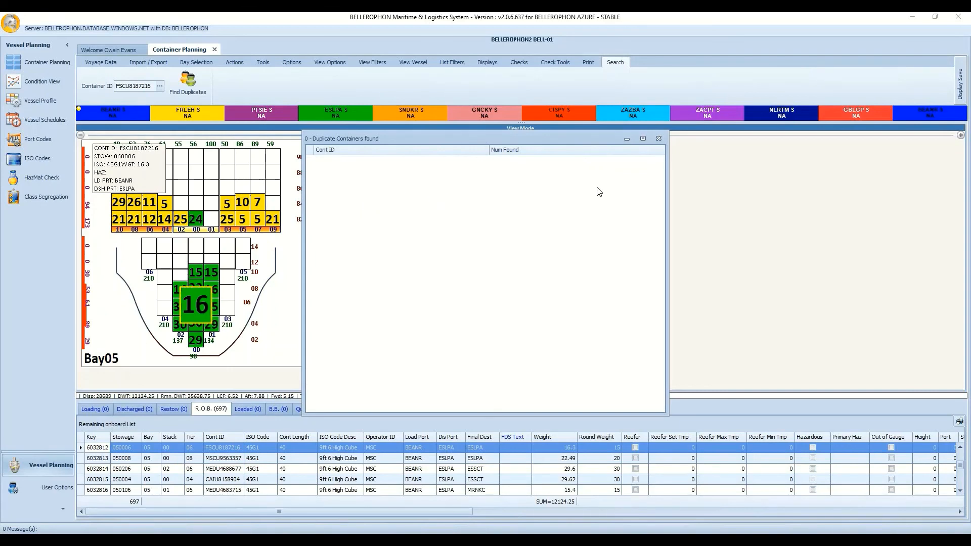
{"action": "left_click", "coordinate": [659, 137]}
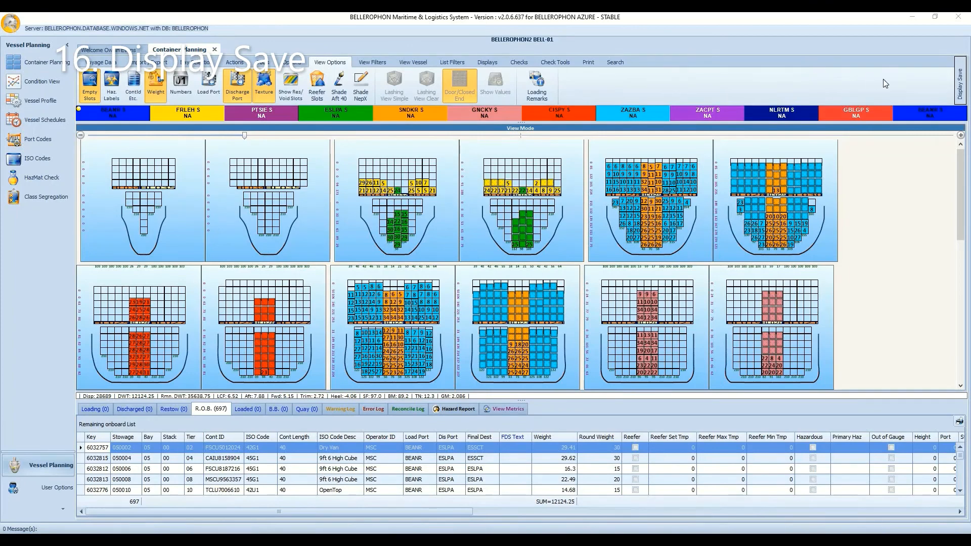
Turn off bay textures and turn on Reefer Slots and Shade Aft 40.
{"action": "left_click", "coordinate": [962, 84]}
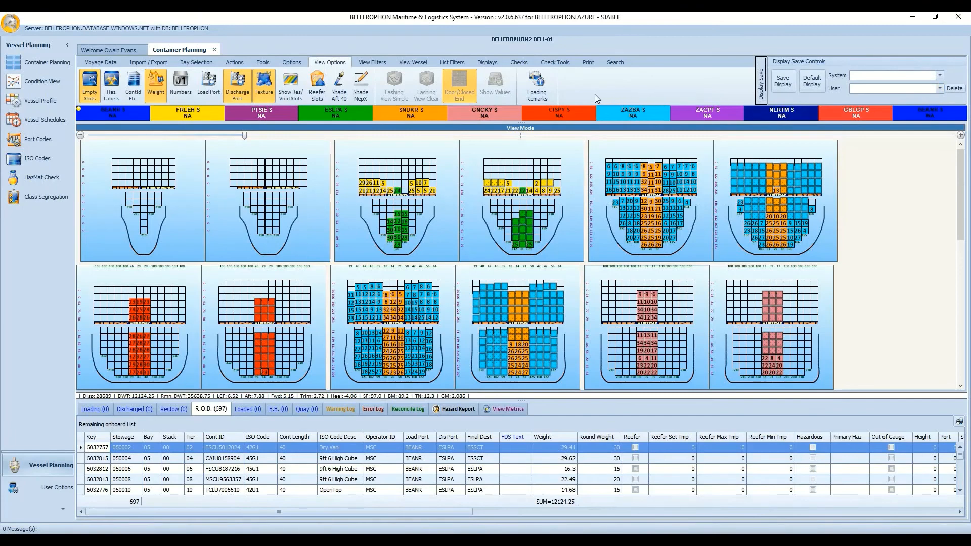
{"action": "left_click", "coordinate": [270, 87]}
{"action": "left_click", "coordinate": [317, 90]}
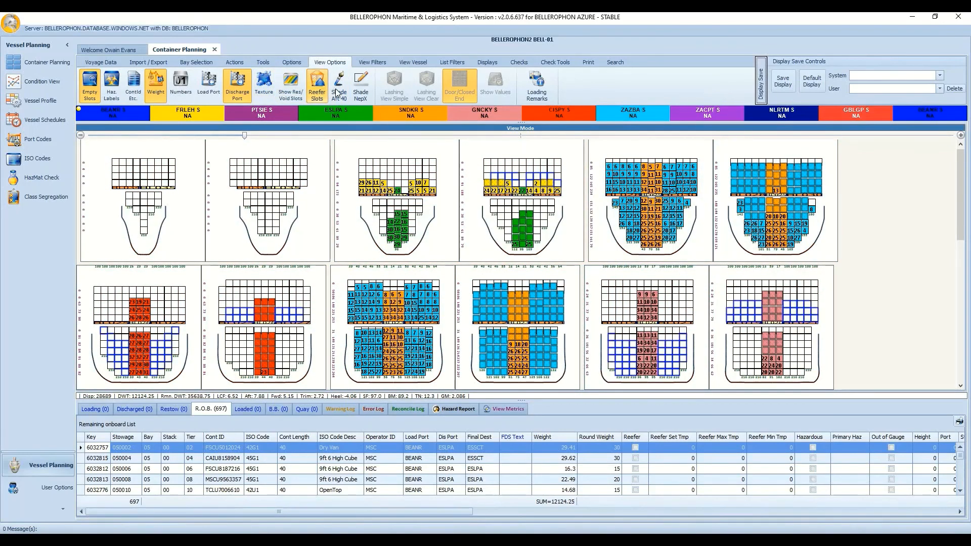
{"action": "left_click", "coordinate": [338, 91]}
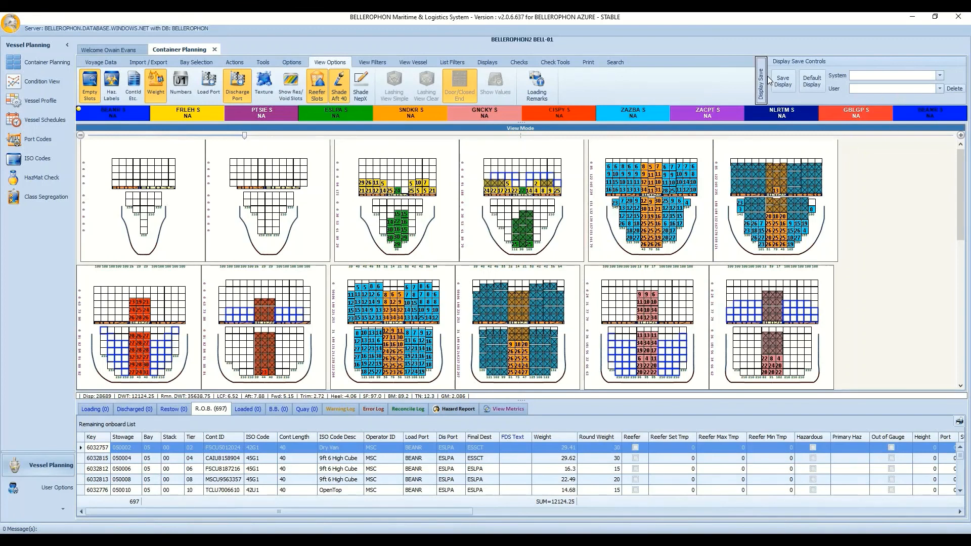
Save the current layout as user display 'Display 2', confirming 703 items saved.
{"action": "left_click", "coordinate": [781, 84]}
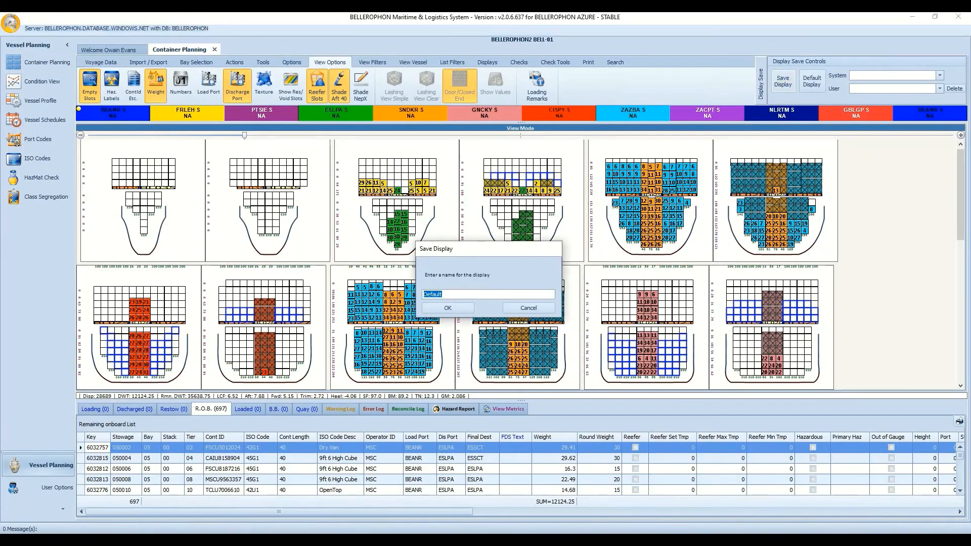
{"action": "type", "text": "Display 2"}
{"action": "left_click", "coordinate": [448, 310]}
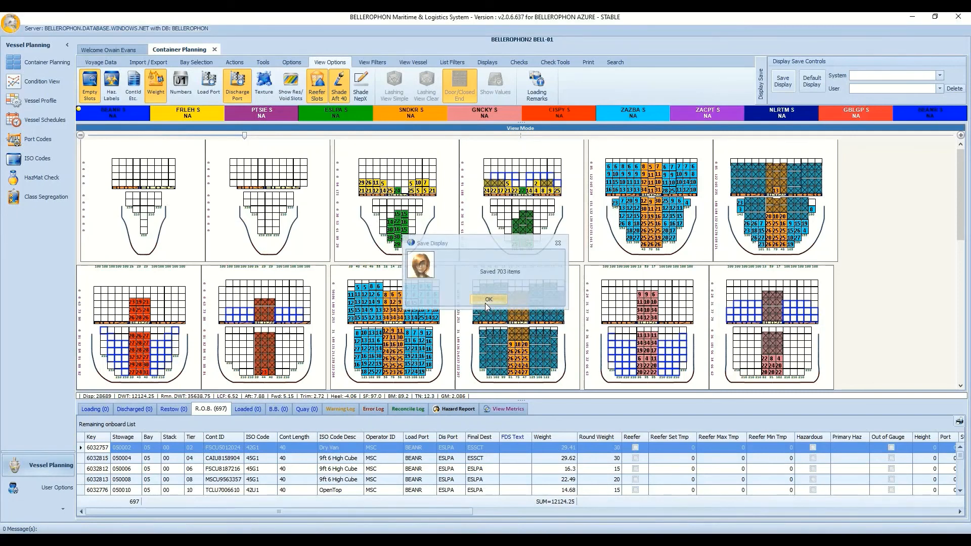
{"action": "left_click", "coordinate": [486, 299]}
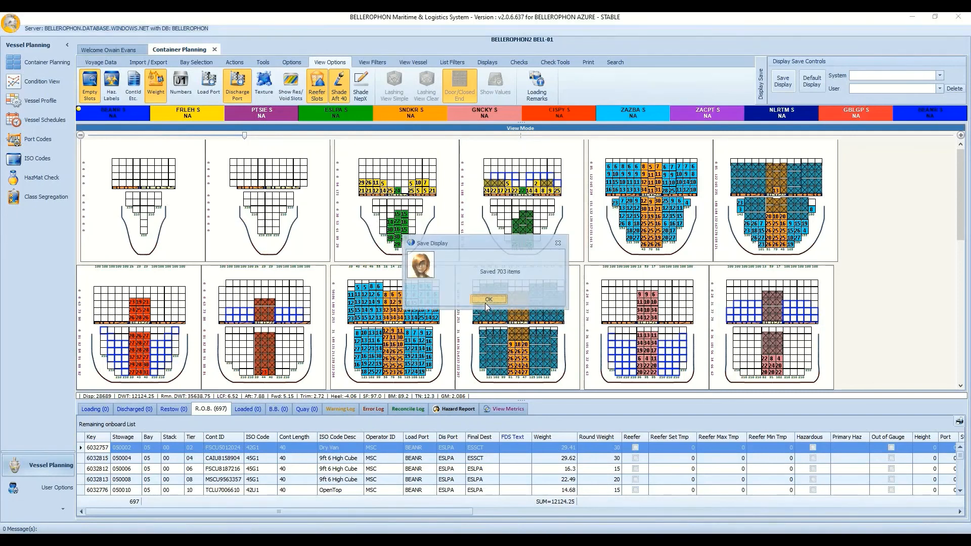
Load user display Display 1 from the User list, then switch to Display 2.
{"action": "left_click", "coordinate": [939, 88]}
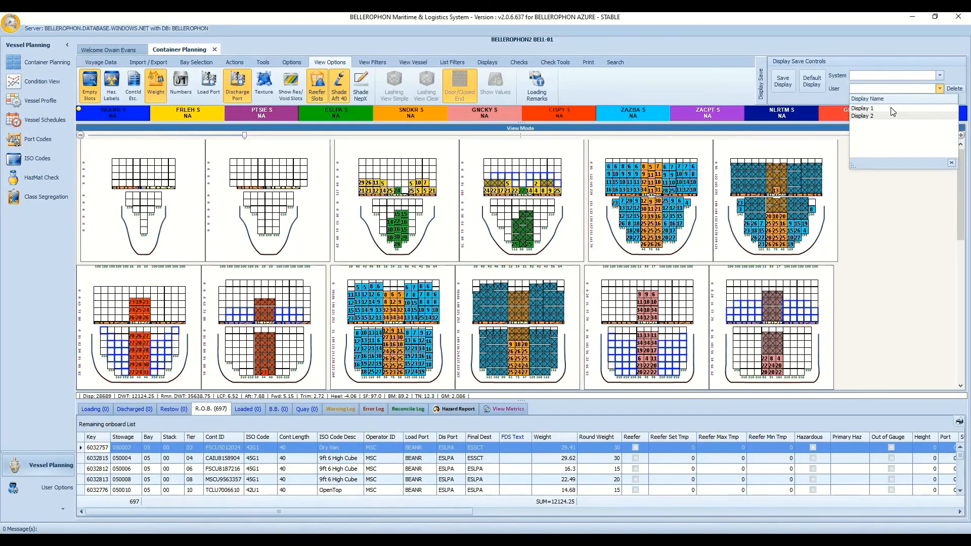
{"action": "left_click", "coordinate": [891, 108]}
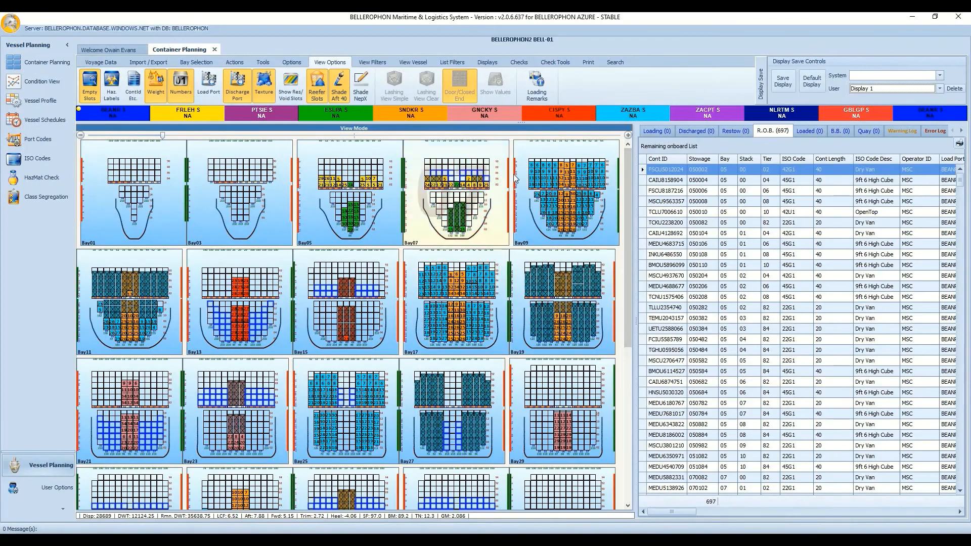
{"action": "left_click", "coordinate": [942, 88]}
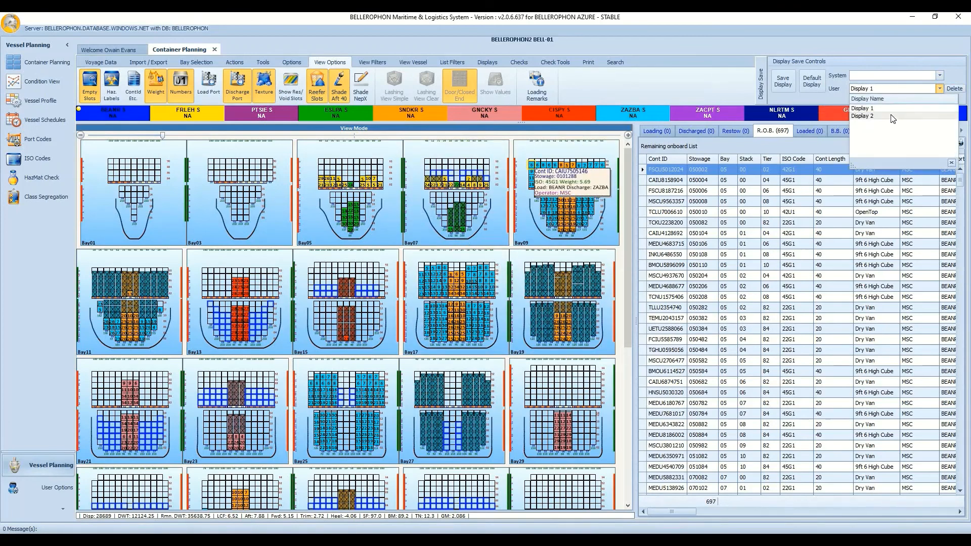
{"action": "left_click", "coordinate": [891, 117]}
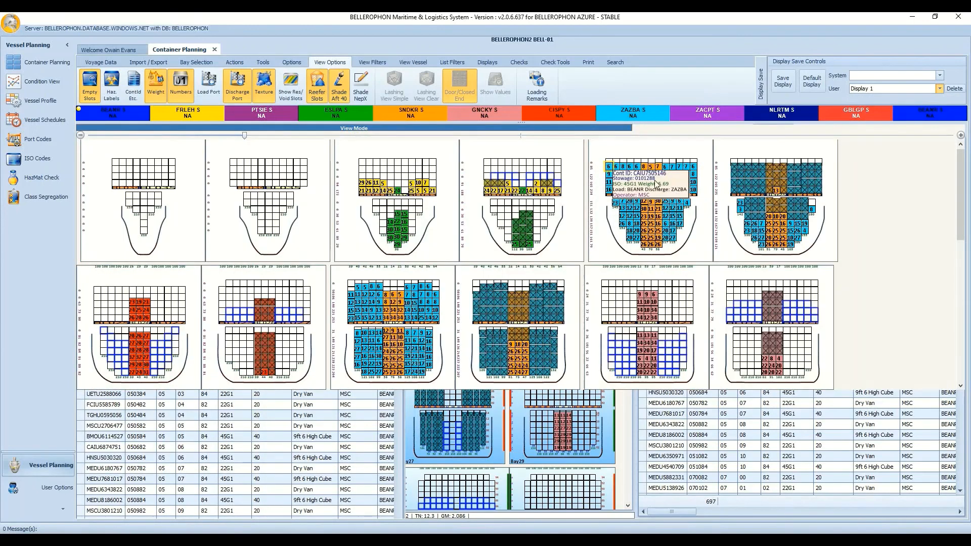